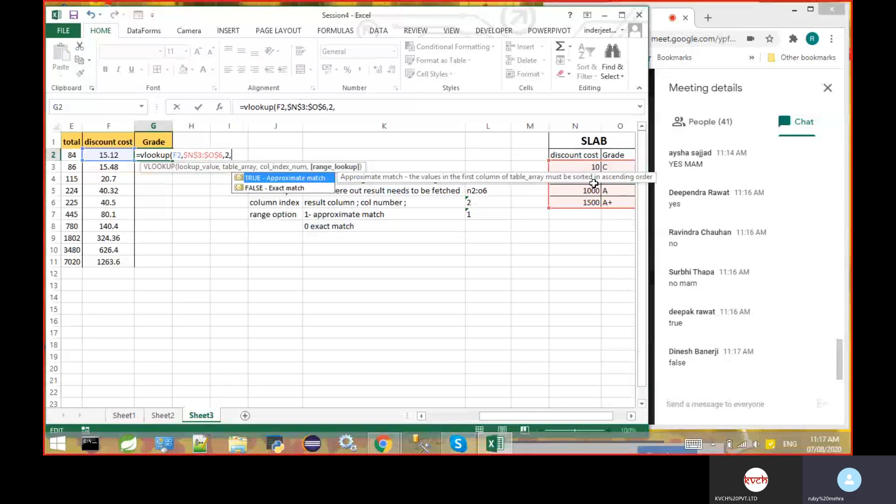
- Complete the VLOOKUP formula in G2 with TRUE as the range lookup argument
{"action": "type", "text": "true"}
{"action": "key", "text": "Return"}
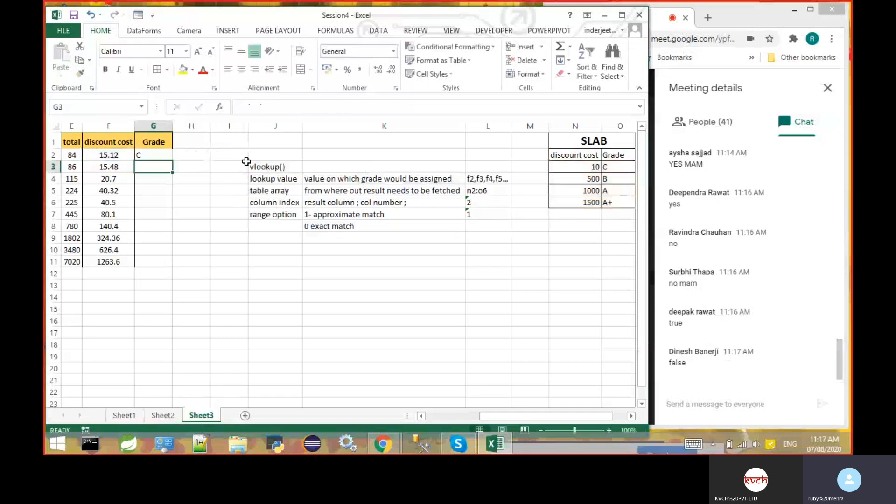
- Remove the range lookup argument from the VLOOKUP formula in G2 and re-enter it as TRUE
{"action": "left_click", "coordinate": [159, 152]}
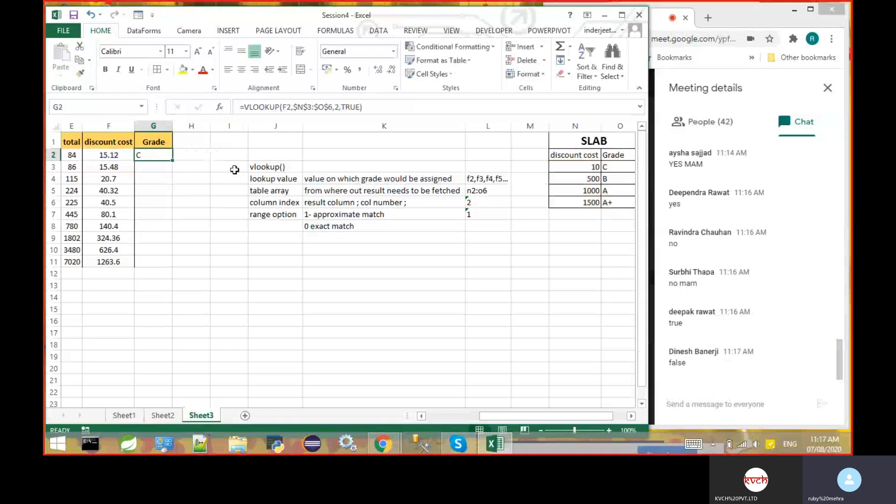
{"action": "left_click", "coordinate": [360, 107]}
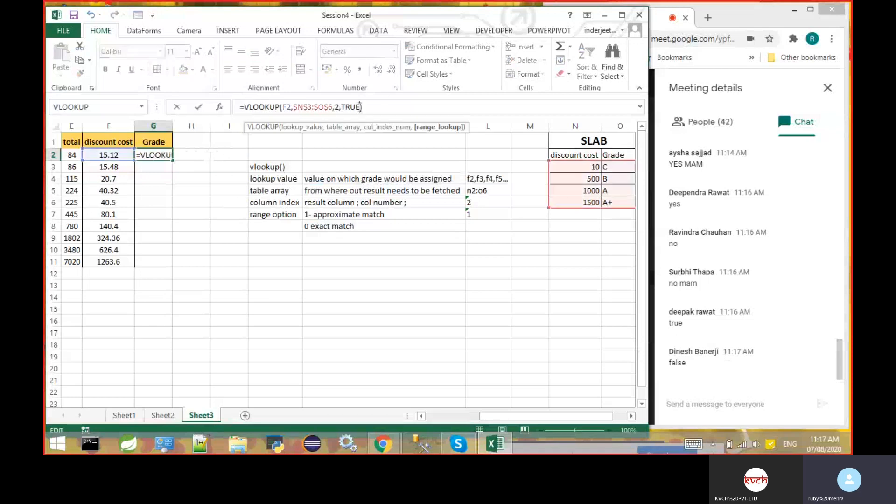
{"action": "key", "text": "BackSpace"}
{"action": "key", "text": "BackSpace"}
{"action": "key", "text": "BackSpace"}
{"action": "key", "text": "BackSpace"}
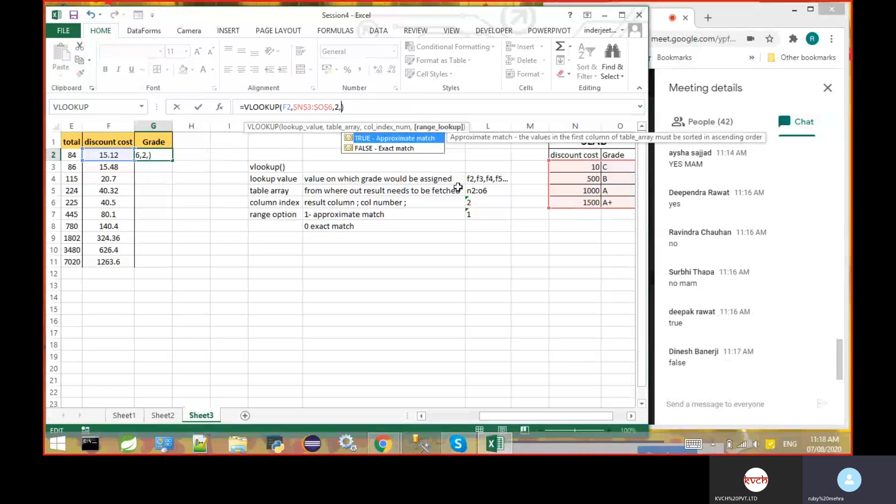
{"action": "type", "text": "true"}
{"action": "key", "text": "Return"}
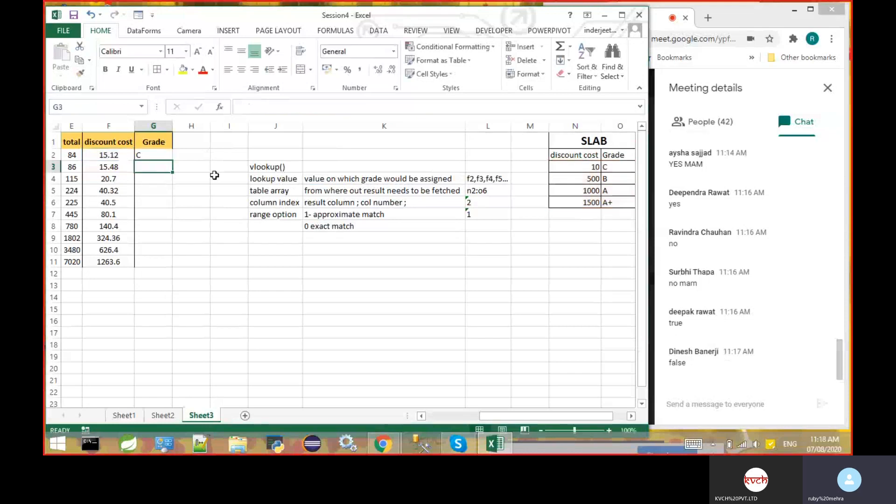
- Fill the VLOOKUP formula from G2 down to G11 in the Grade column
{"action": "left_click", "coordinate": [172, 154]}
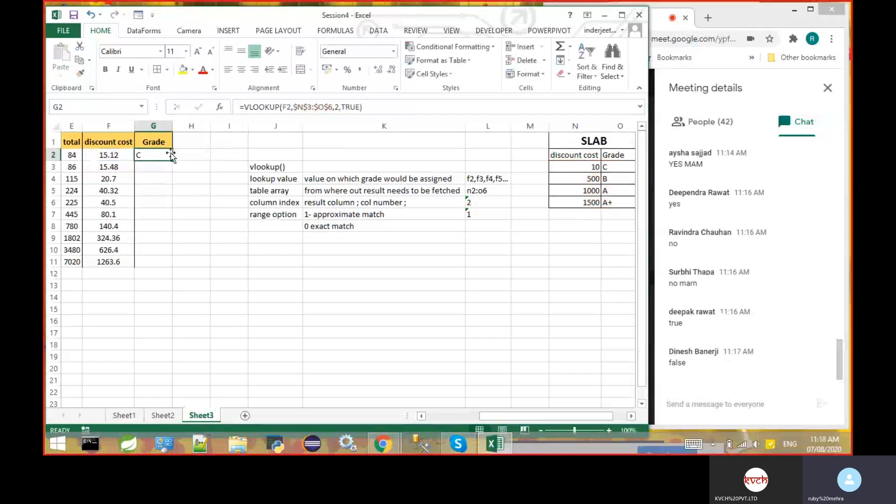
{"action": "left_click_drag", "start_coordinate": [171, 156], "coordinate": [169, 264]}
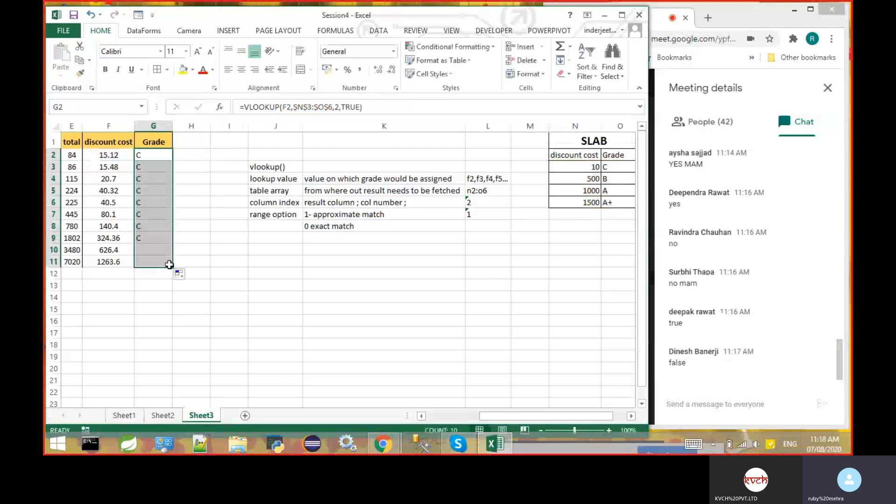
{"action": "left_click", "coordinate": [205, 257]}
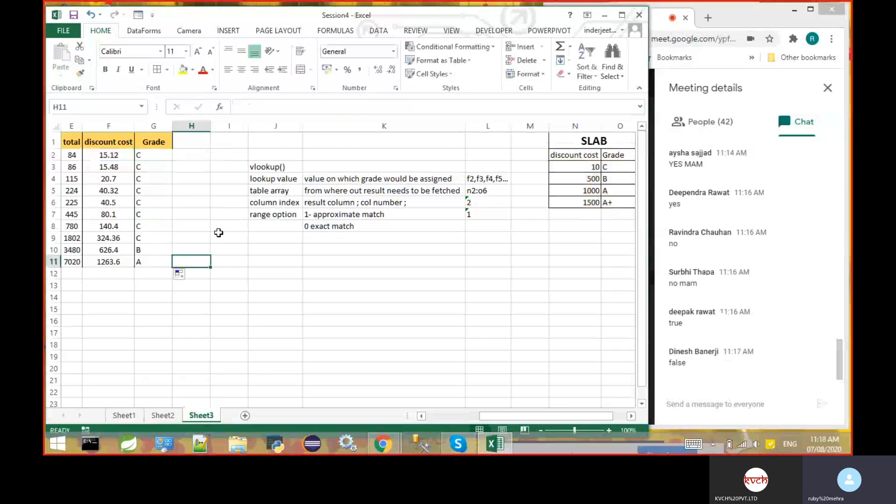
- Compare the discount costs in F2:F11 with their grades, and inspect the lookup formula in G2
{"action": "left_click", "coordinate": [153, 252]}
{"action": "key", "text": "Left"}
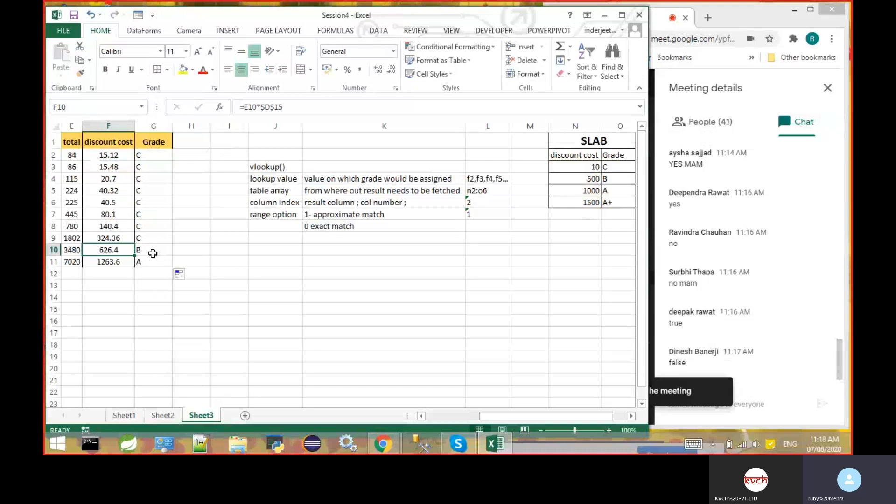
{"action": "key", "text": "Down"}
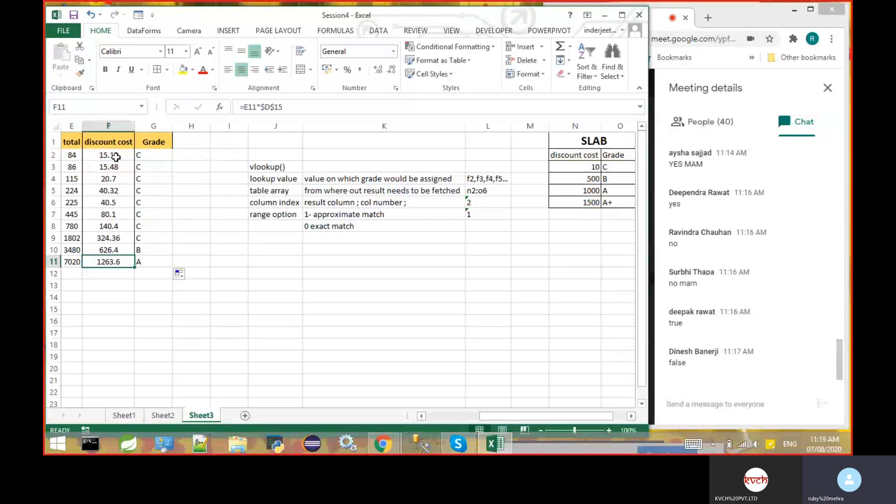
{"action": "left_click_drag", "start_coordinate": [116, 157], "coordinate": [122, 262]}
{"action": "left_click", "coordinate": [215, 267]}
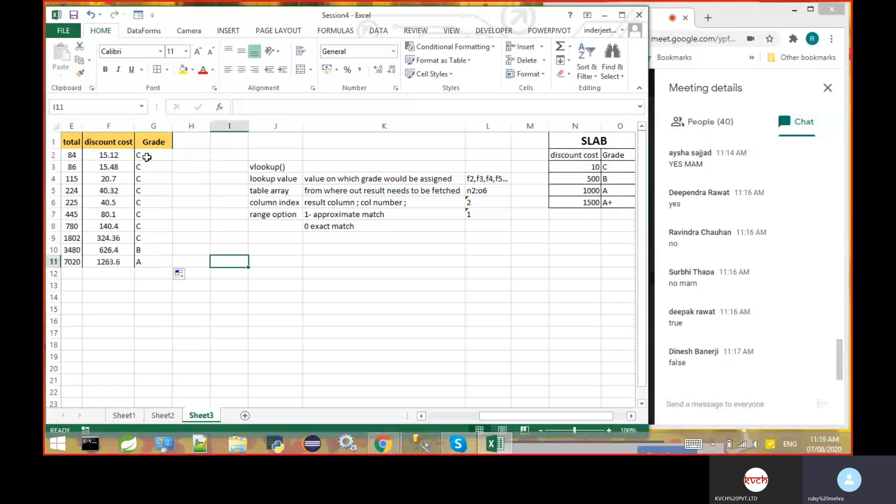
{"action": "left_click", "coordinate": [147, 157]}
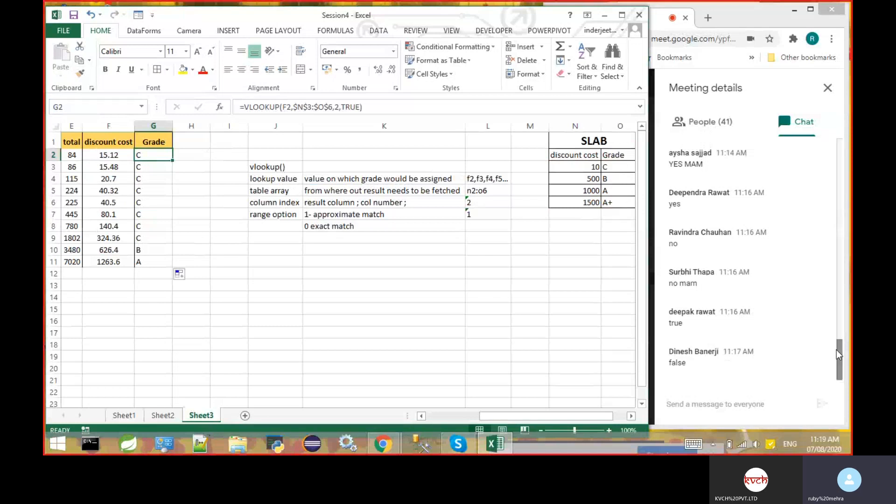
- Switch to the Google Meet window and review its participant list and chat messages for attendees' replies
{"action": "mouse_move", "coordinate": [838, 354]}
{"action": "left_mouse_down"}
{"action": "mouse_move", "coordinate": [839, 279]}
{"action": "mouse_move", "coordinate": [842, 367]}
{"action": "left_mouse_up"}
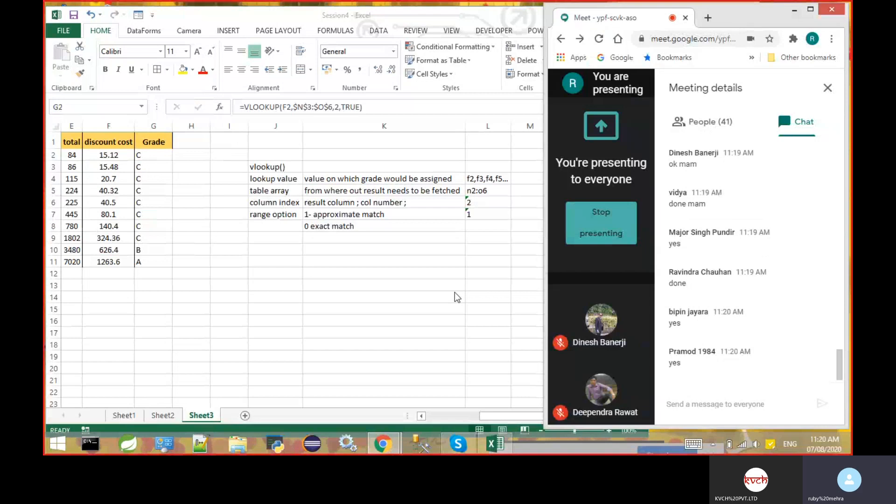
{"action": "left_click", "coordinate": [710, 126]}
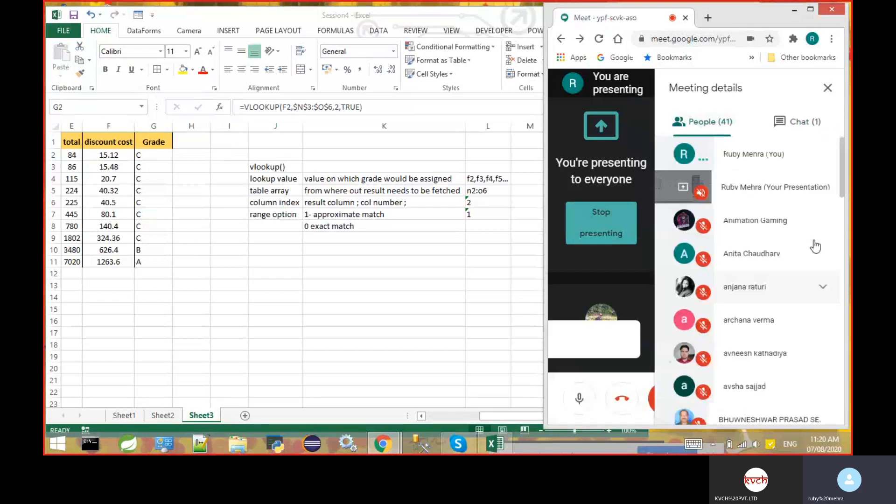
{"action": "left_click_drag", "start_coordinate": [842, 164], "coordinate": [838, 403]}
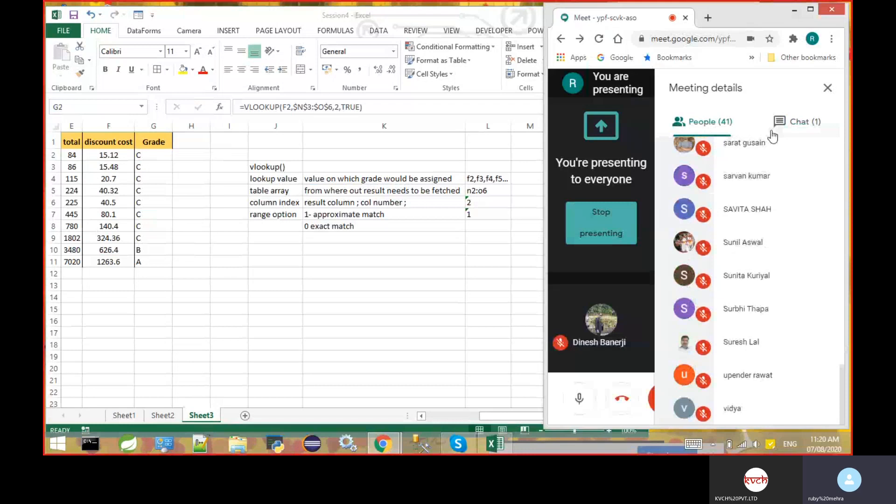
{"action": "left_click", "coordinate": [790, 126]}
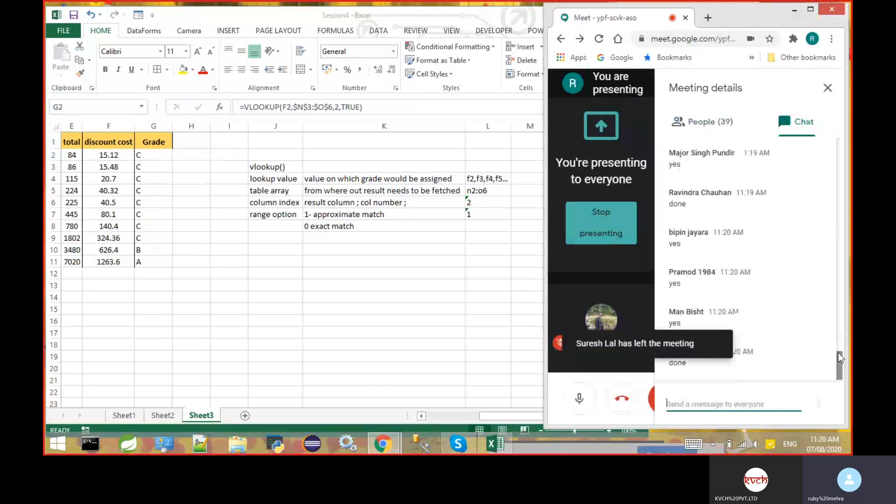
{"action": "scroll", "coordinate": [842, 364], "scroll_direction": "up", "scroll_amount": 3}
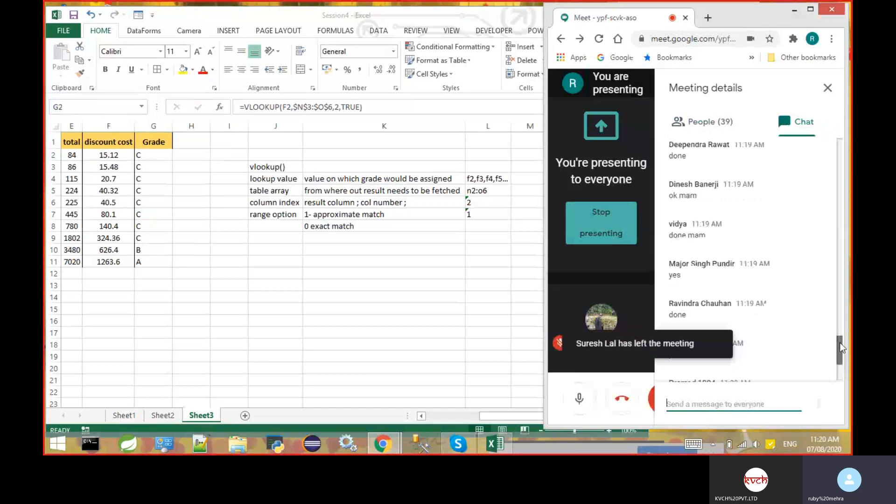
{"action": "scroll", "coordinate": [843, 370], "scroll_direction": "down", "scroll_amount": 3}
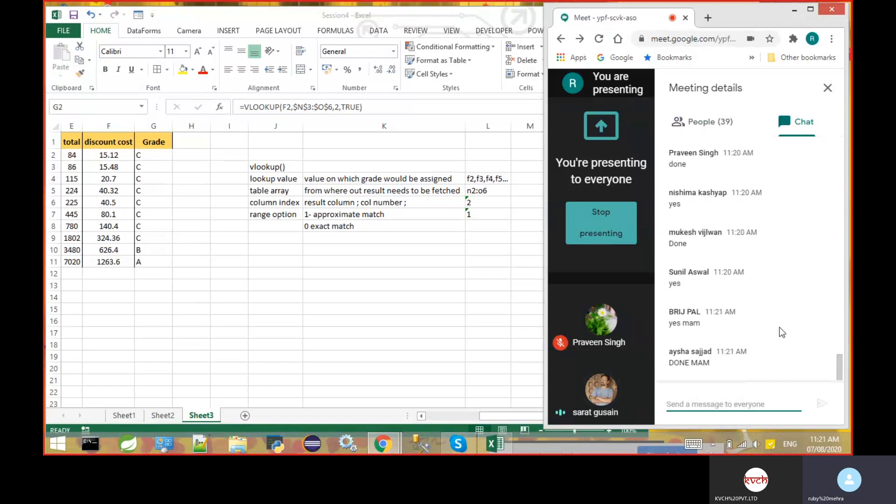
- Return to the Excel sheet and clear the grades in G2:G11
{"action": "left_click", "coordinate": [150, 155]}
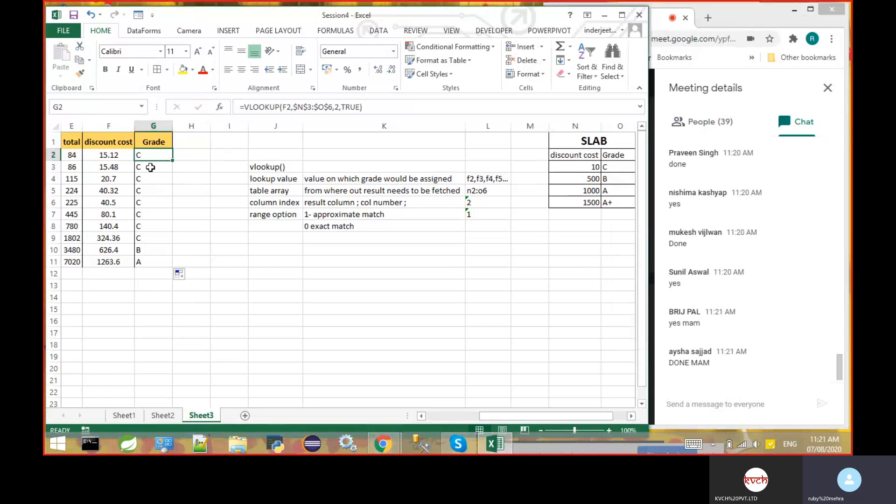
{"action": "left_click_drag", "start_coordinate": [154, 155], "coordinate": [154, 262]}
{"action": "key", "text": "Delete"}
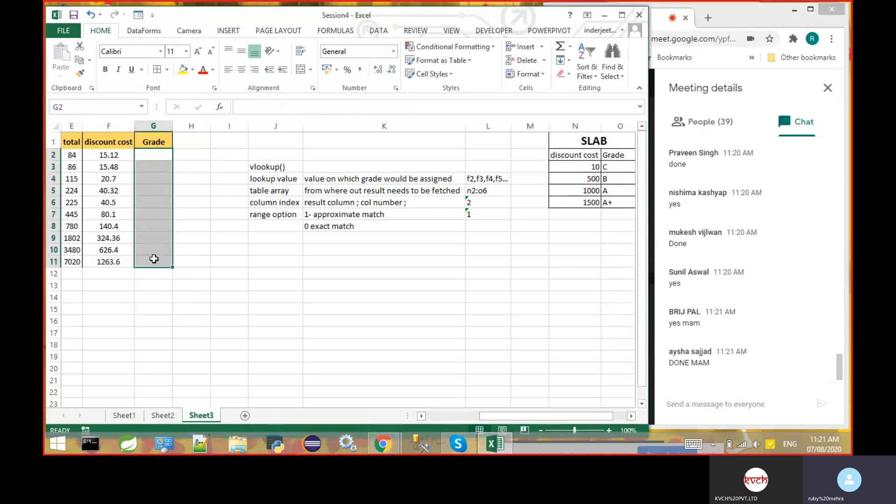
- Start a VLOOKUP formula in G2 with F2 as the lookup value
{"action": "left_click", "coordinate": [158, 154]}
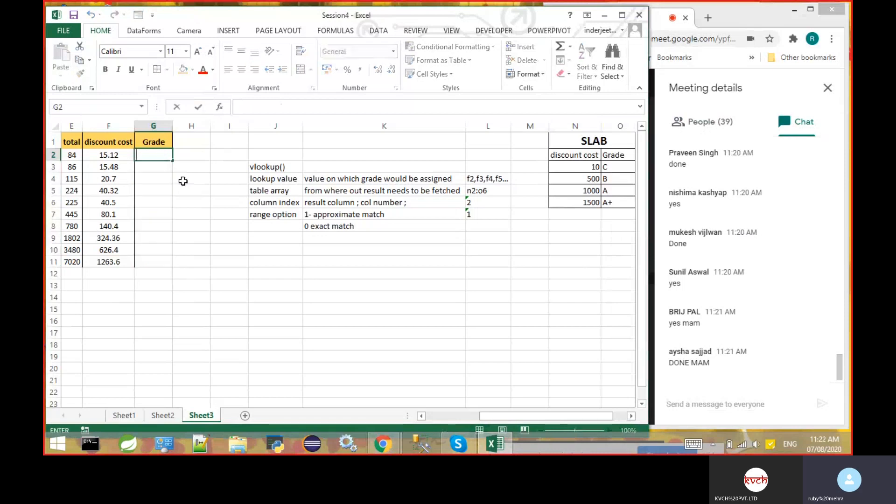
{"action": "type", "text": "="}
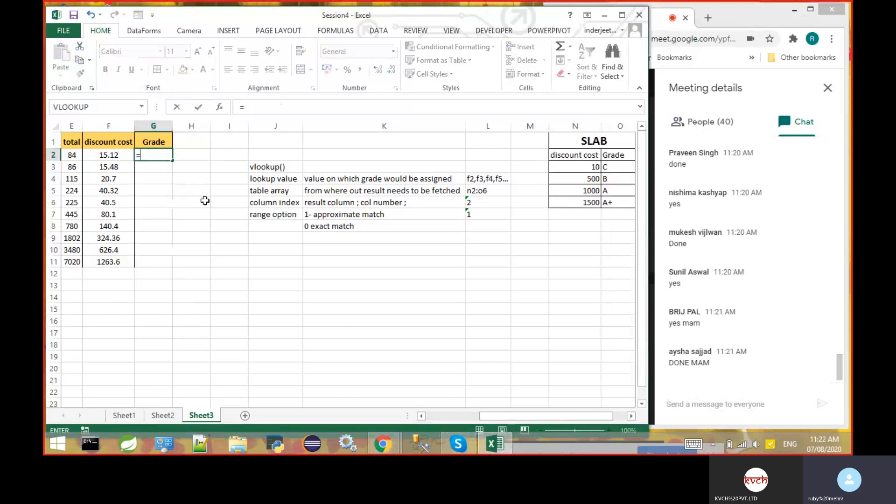
{"action": "type", "text": "vlookup"}
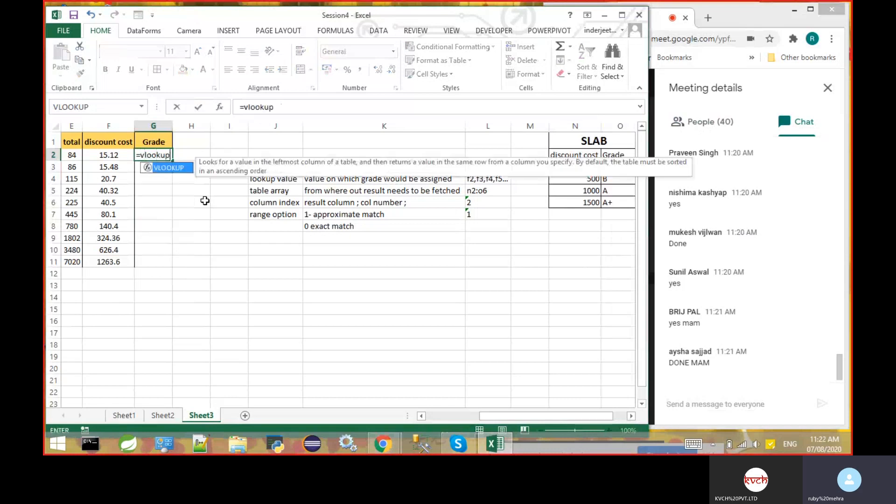
{"action": "type", "text": "("}
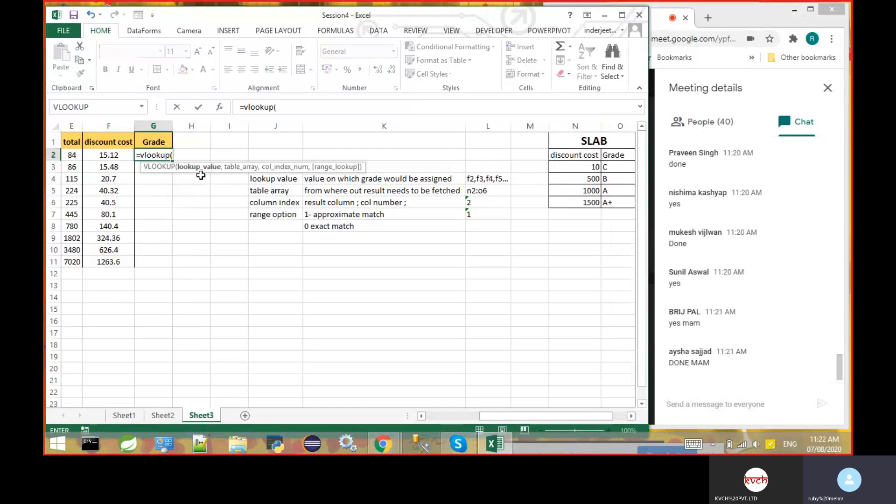
{"action": "left_click", "coordinate": [108, 154]}
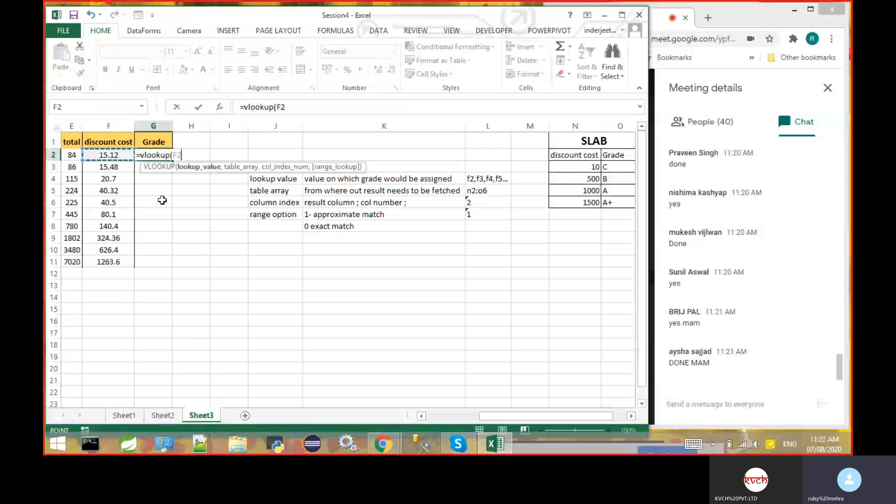
{"action": "type", "text": ","}
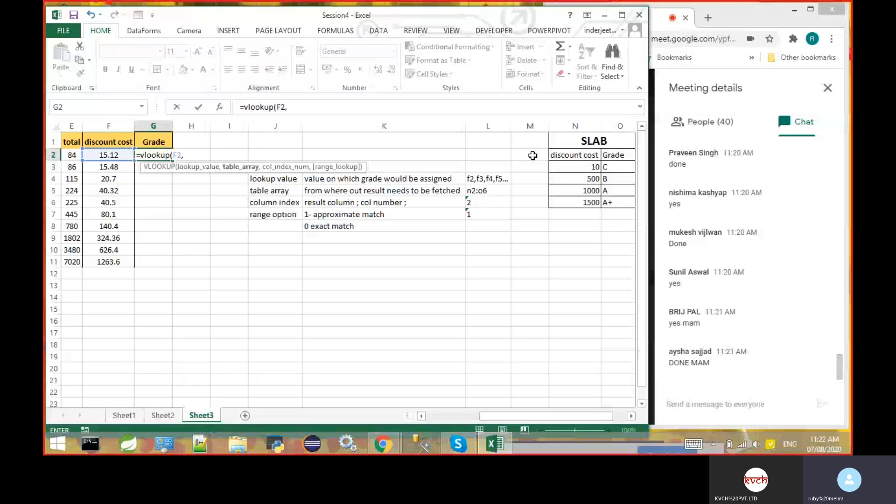
- Add the SLAB range N3:O6 as the formula's table array and make it absolute as $N$3:$O$6
{"action": "left_click", "coordinate": [572, 166]}
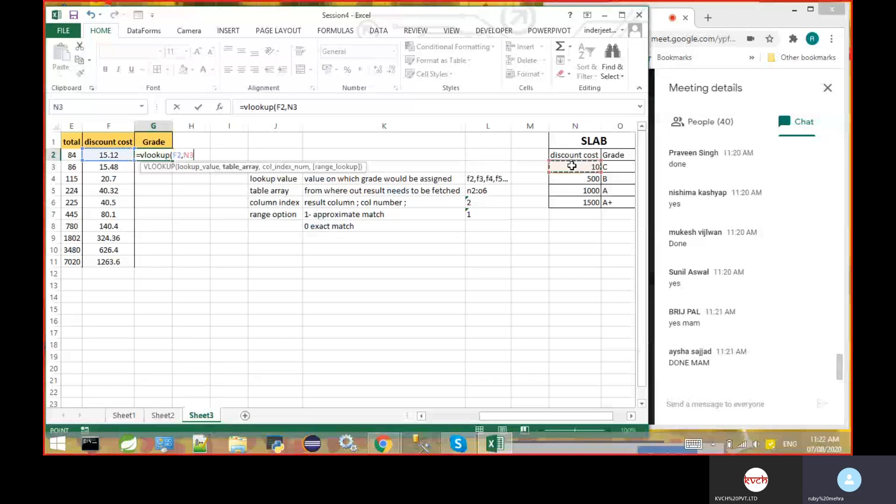
{"action": "left_click_drag", "start_coordinate": [572, 165], "coordinate": [609, 201]}
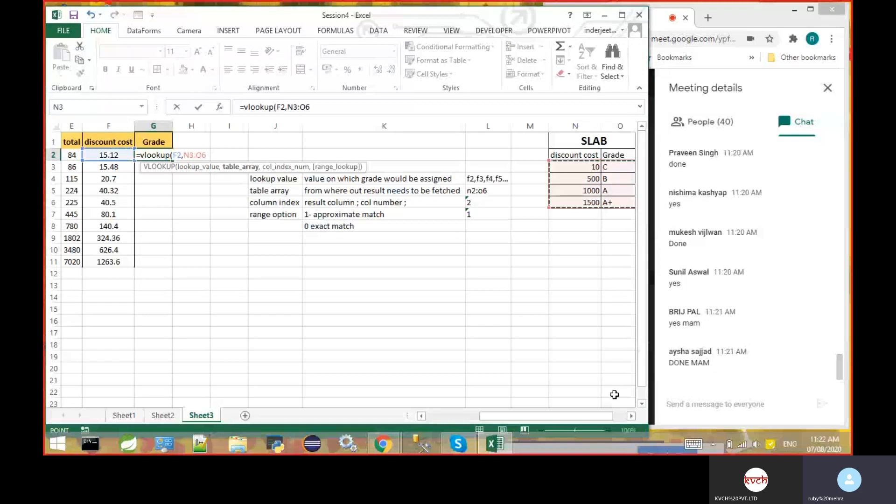
{"action": "left_click", "coordinate": [631, 416]}
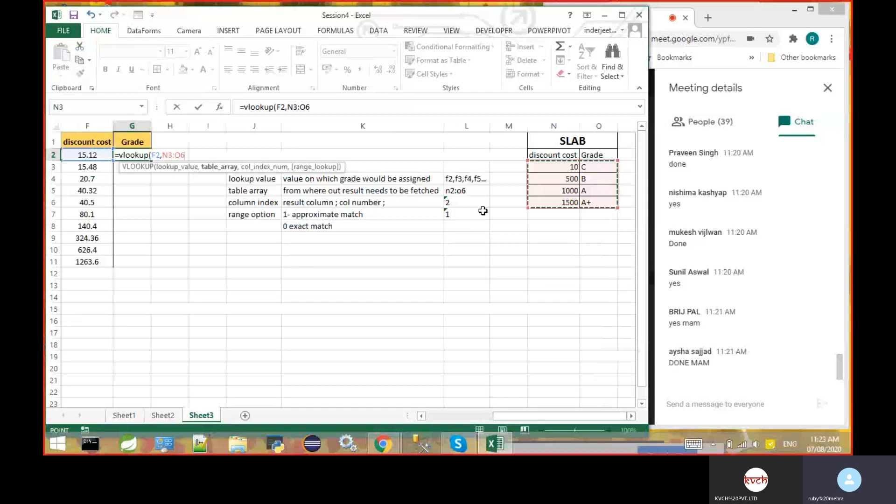
{"action": "double_click", "coordinate": [169, 155]}
{"action": "key", "text": "F4"}
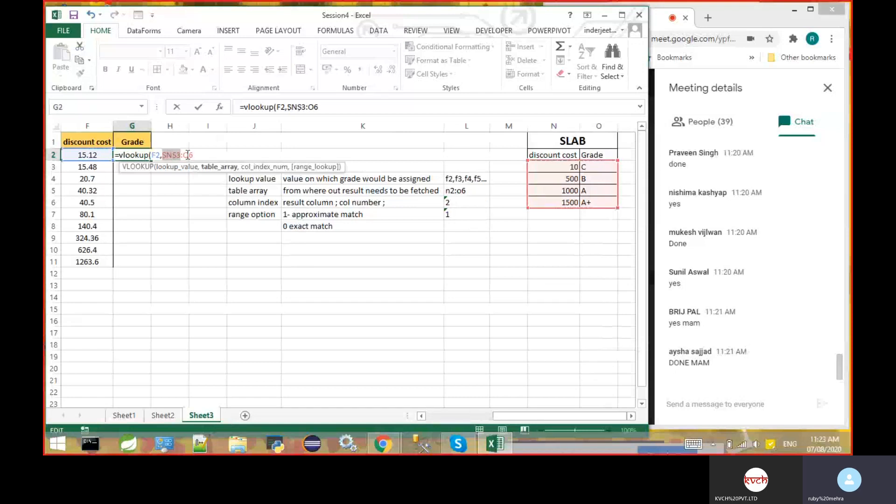
{"action": "double_click", "coordinate": [188, 155]}
{"action": "key", "text": "F4"}
{"action": "left_click", "coordinate": [209, 155]}
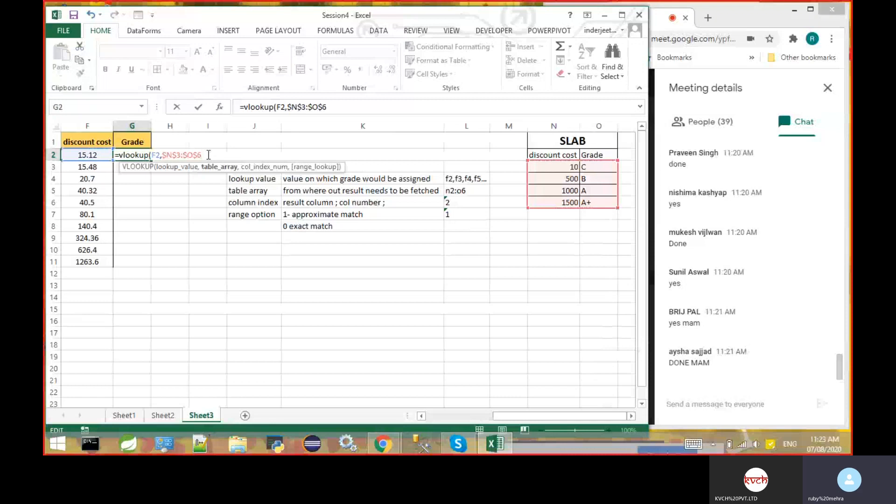
- Finish the VLOOKUP formula in G2 with column index 2 and TRUE for approximate match
{"action": "type", "text": ","}
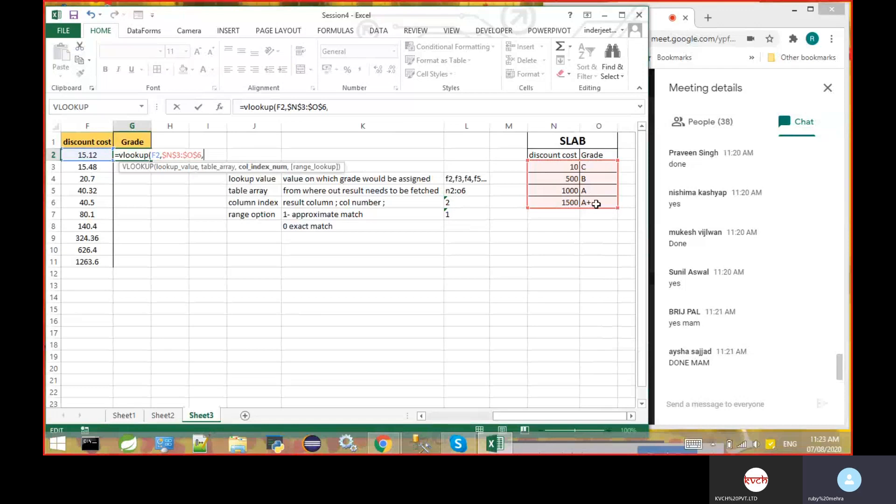
{"action": "type", "text": "2,"}
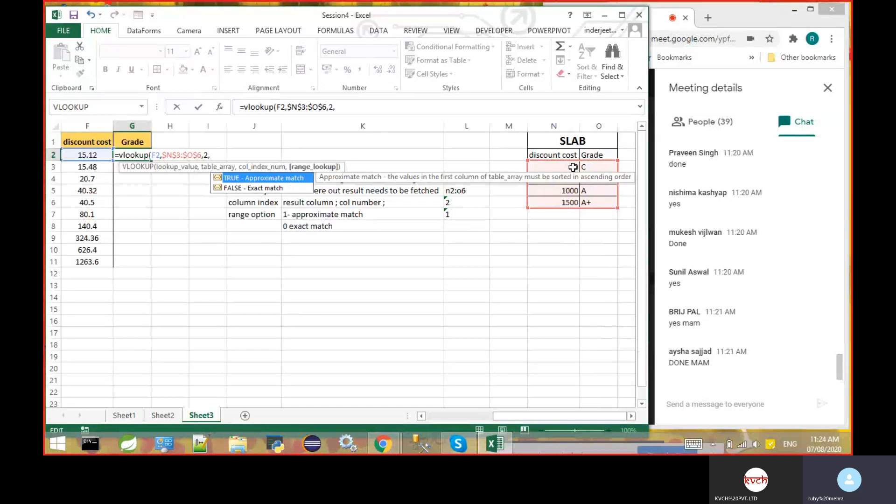
{"action": "type", "text": "true"}
{"action": "key", "text": "Return"}
- Copy the completed lookup formula from G2 through G11 to grade every discount cost
{"action": "left_click", "coordinate": [136, 155]}
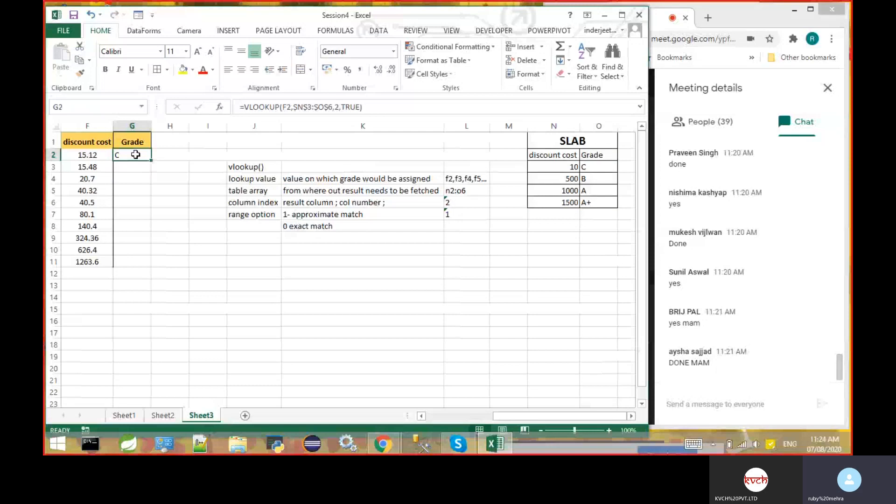
{"action": "left_click_drag", "start_coordinate": [151, 160], "coordinate": [144, 262]}
{"action": "left_click", "coordinate": [208, 285]}
{"action": "left_click_drag", "start_coordinate": [565, 416], "coordinate": [551, 417]}
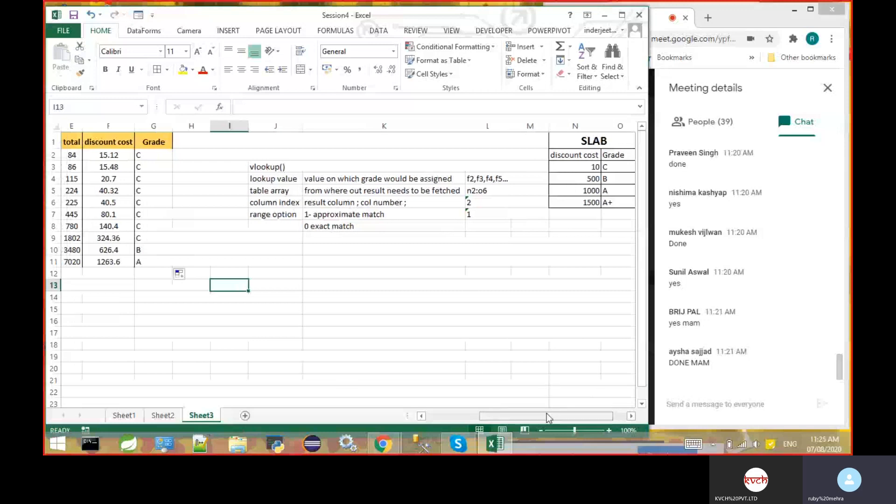
- Set the discount rate in D15 to 7%
{"action": "mouse_move", "coordinate": [548, 416]}
{"action": "left_mouse_down"}
{"action": "mouse_move", "coordinate": [532, 417]}
{"action": "mouse_move", "coordinate": [546, 416]}
{"action": "left_mouse_up"}
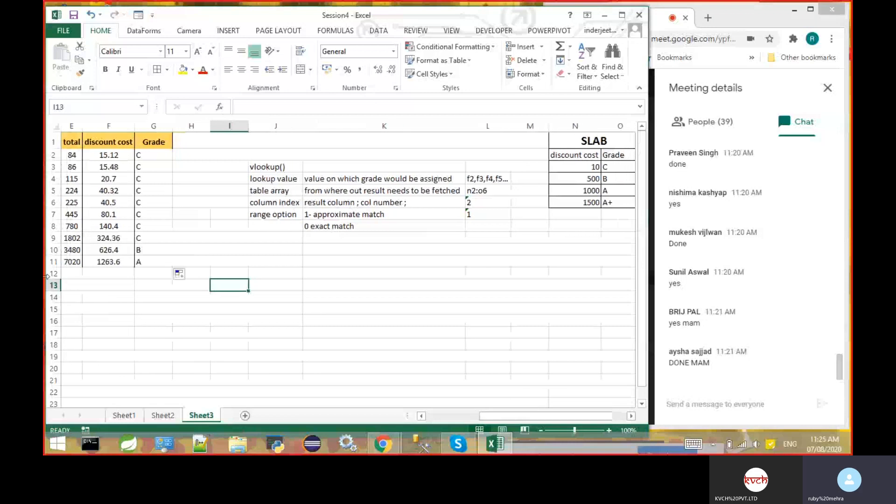
{"action": "left_click", "coordinate": [425, 417]}
{"action": "left_click", "coordinate": [425, 417]}
{"action": "left_click", "coordinate": [126, 310]}
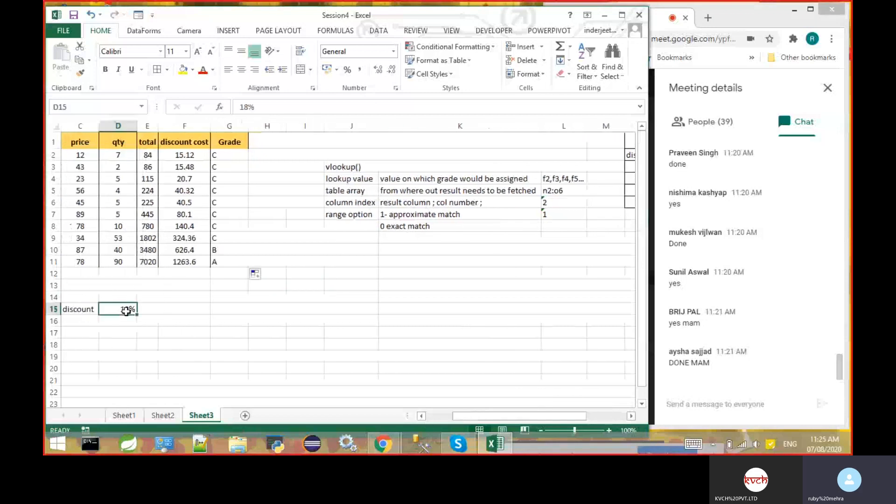
{"action": "type", "text": "7"}
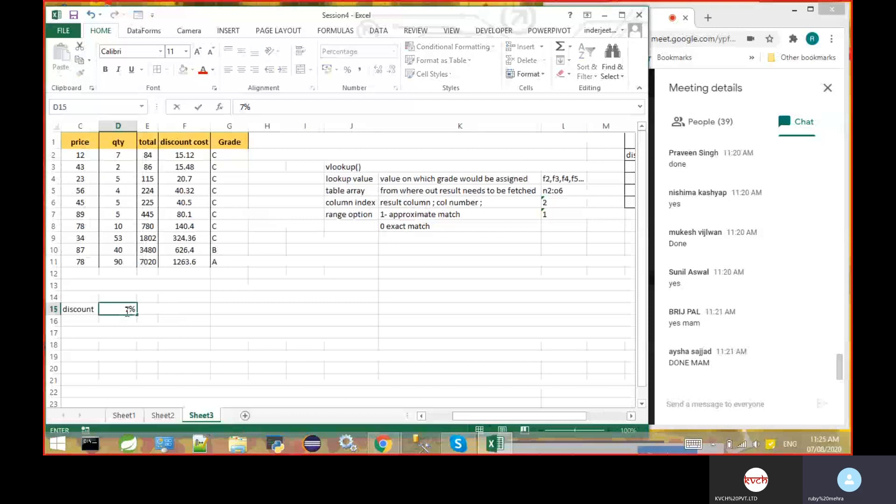
{"action": "key", "text": "Return"}
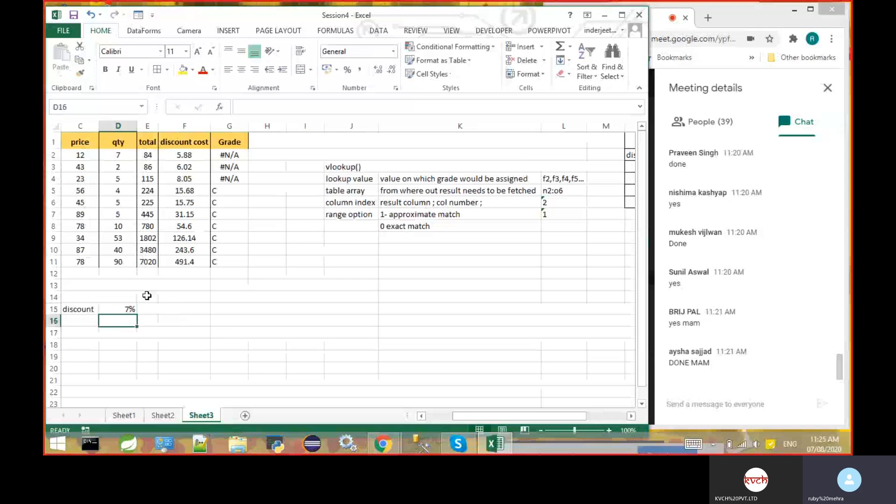
- Set the discount rate in D15 to 50%
{"action": "left_click", "coordinate": [121, 309]}
{"action": "type", "text": "50"}
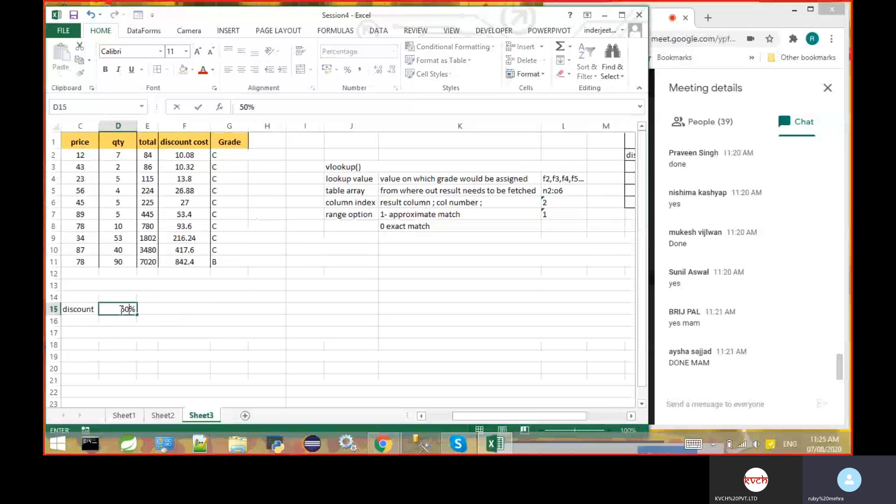
{"action": "key", "text": "Return"}
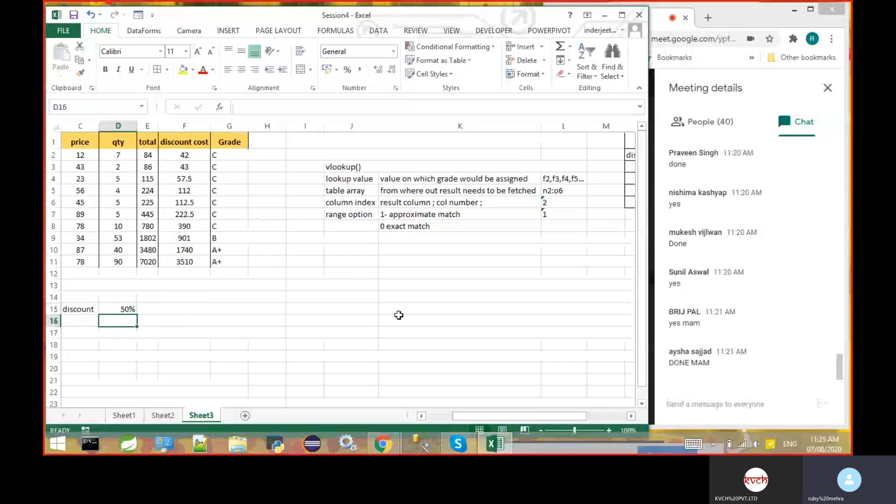
- Bring the SLAB table into view beside the grades and examine the VLOOKUP formula in G2
{"action": "left_click", "coordinate": [631, 417]}
{"action": "left_click", "coordinate": [631, 417]}
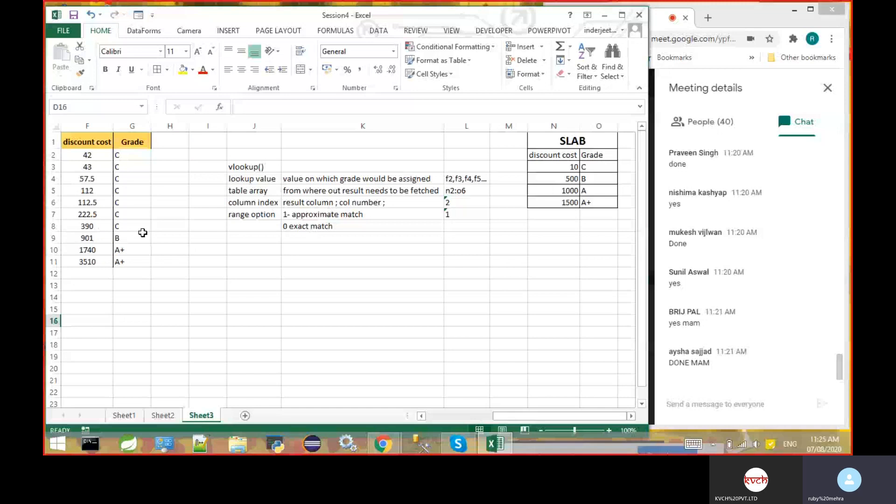
{"action": "left_click", "coordinate": [129, 156]}
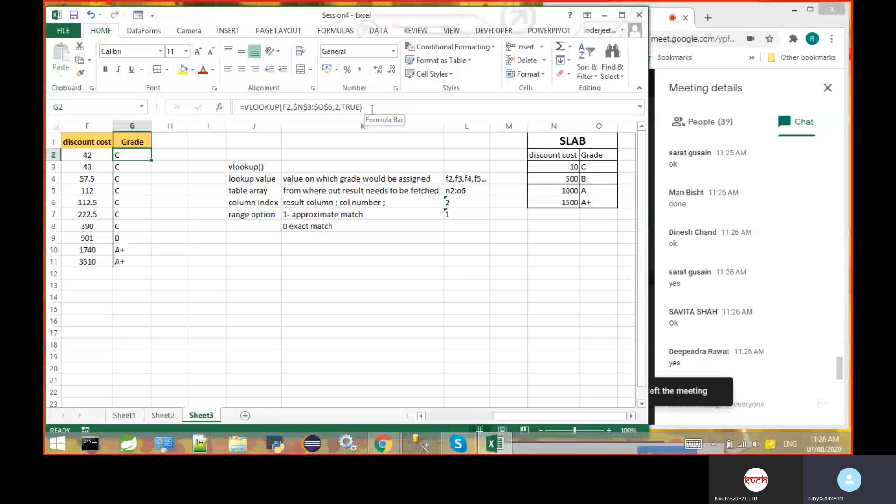
- Switch to the Google Meet window, check the participant list and return to the meeting chat
{"action": "left_click", "coordinate": [734, 126]}
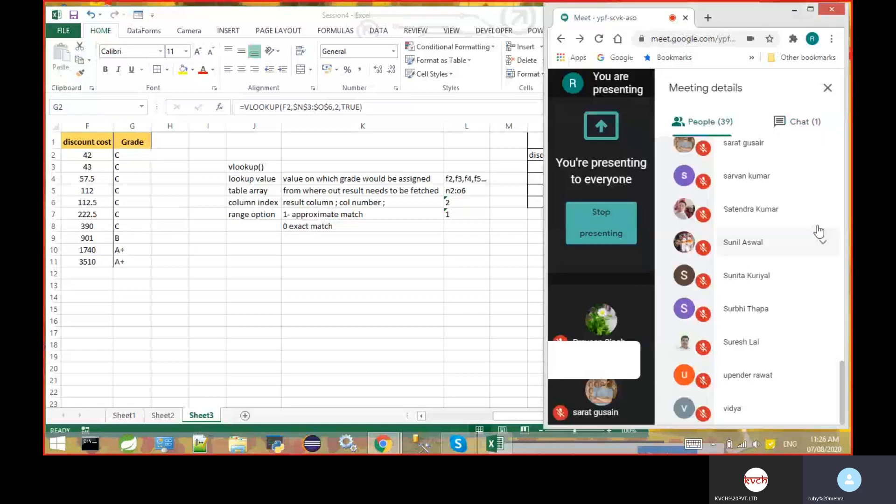
{"action": "left_click", "coordinate": [784, 126]}
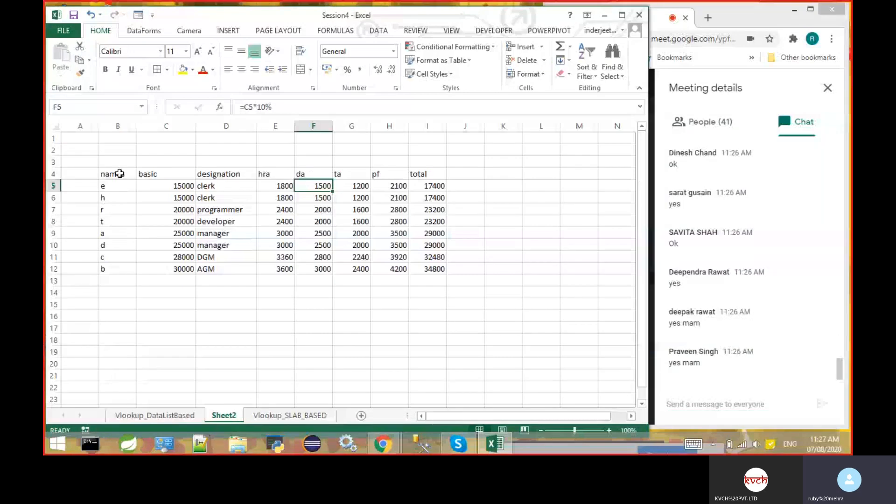
- On Sheet2, clear the hra, da, ta, pf and total values in E5:I12 of the salary table
{"action": "left_click_drag", "start_coordinate": [120, 174], "coordinate": [381, 193]}
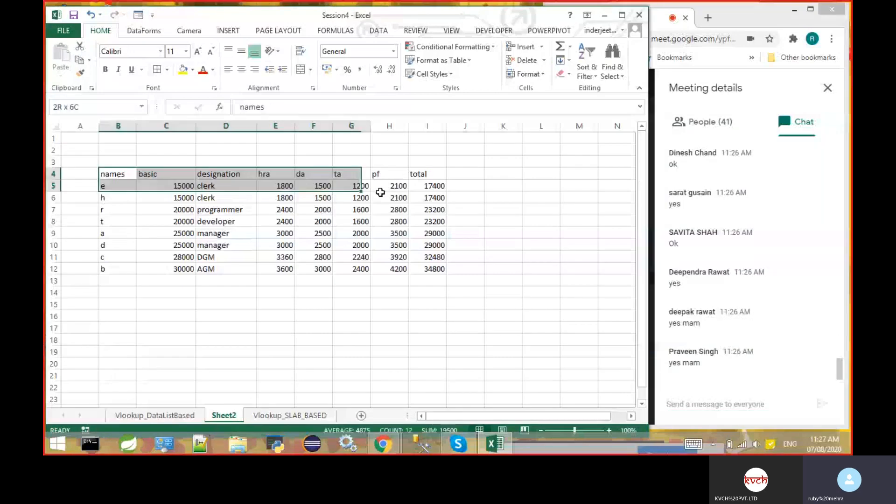
{"action": "left_click", "coordinate": [191, 186]}
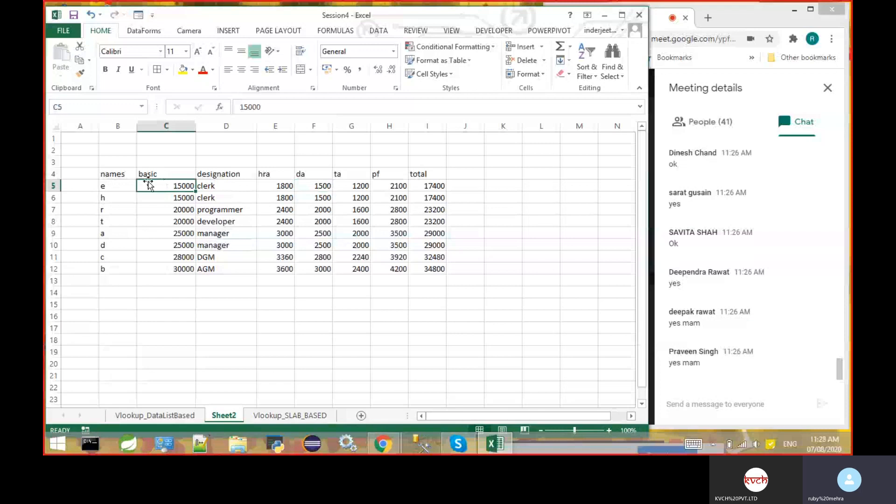
{"action": "left_click", "coordinate": [234, 184]}
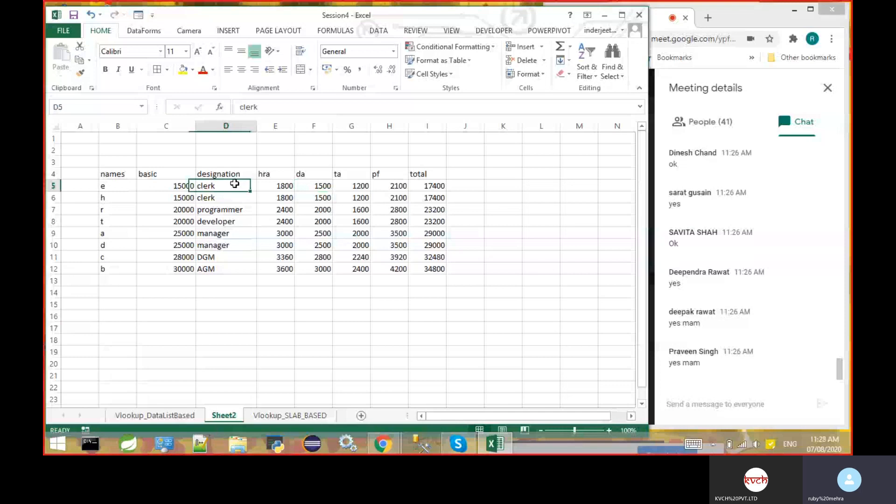
{"action": "key", "text": "Right"}
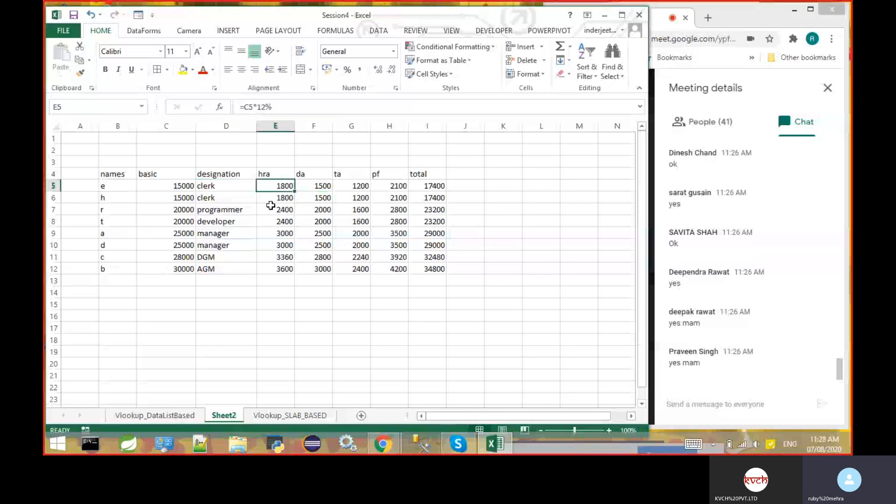
{"action": "left_click_drag", "start_coordinate": [271, 186], "coordinate": [429, 267]}
{"action": "key", "text": "Delete"}
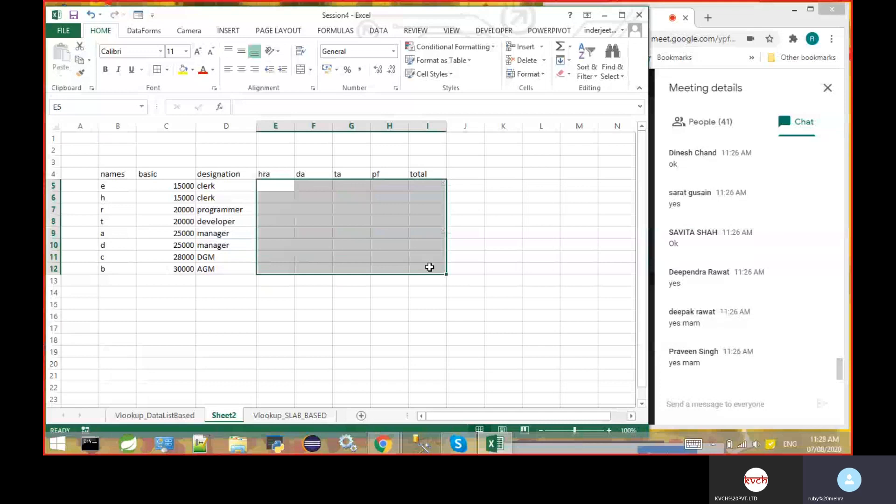
{"action": "left_click", "coordinate": [338, 349]}
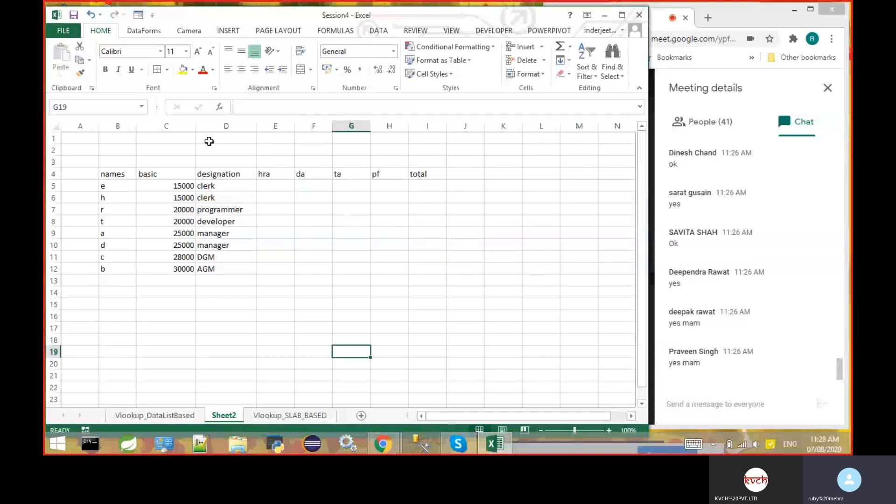
- Center-align the names, basic and designation data in B4:D12
{"action": "left_click", "coordinate": [126, 128]}
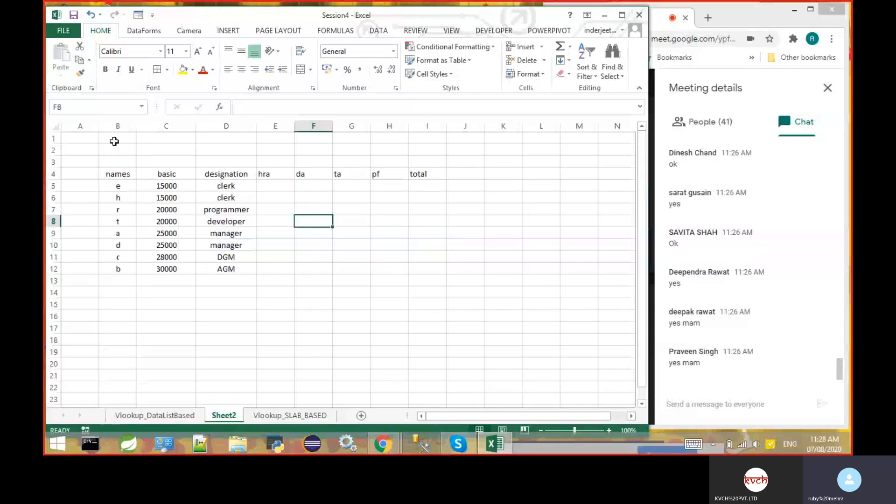
{"action": "left_click_drag", "start_coordinate": [115, 175], "coordinate": [225, 270]}
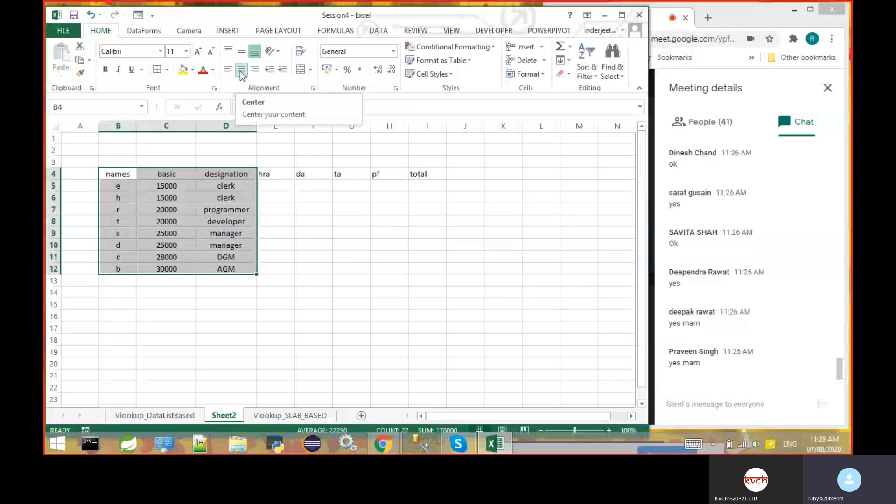
{"action": "left_click", "coordinate": [241, 70]}
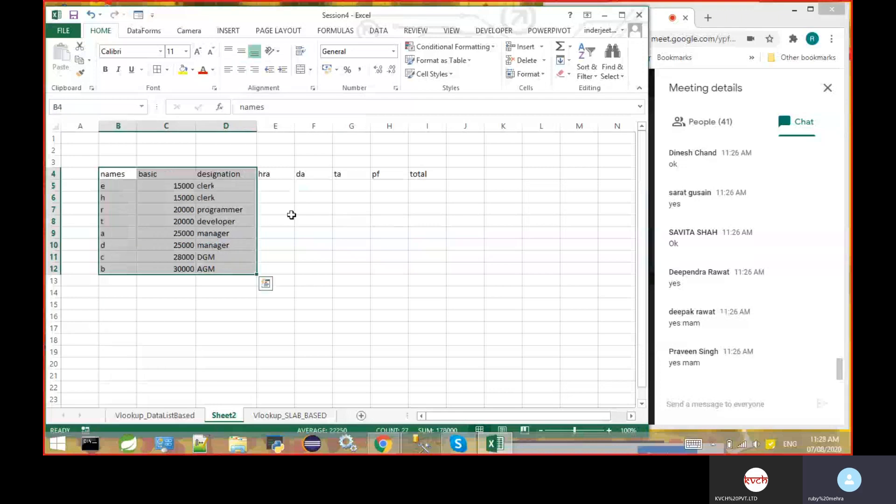
{"action": "key", "text": "ctrl+z"}
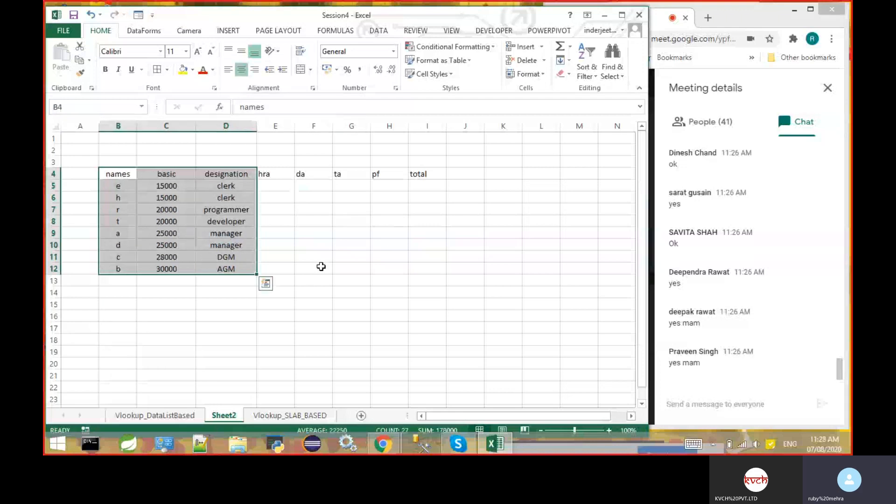
{"action": "left_click", "coordinate": [322, 267]}
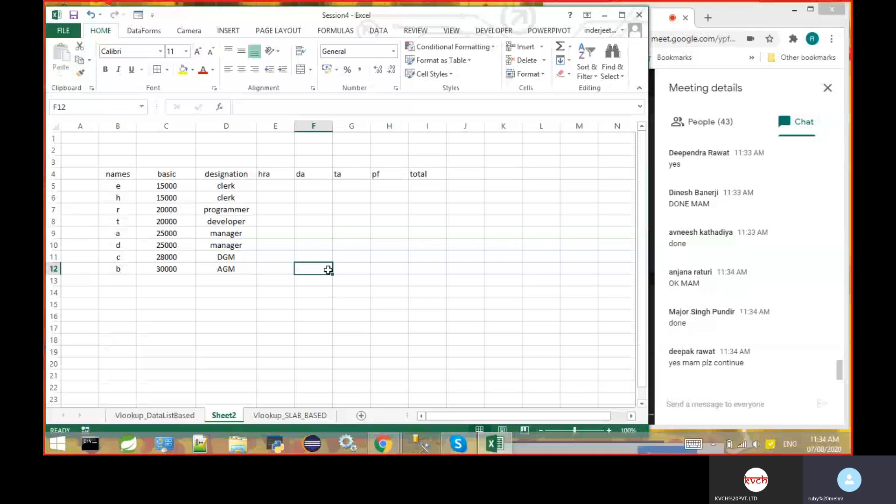
{"action": "key", "text": "Up"}
{"action": "key", "text": "Up"}
{"action": "key", "text": "Up"}
{"action": "key", "text": "Up"}
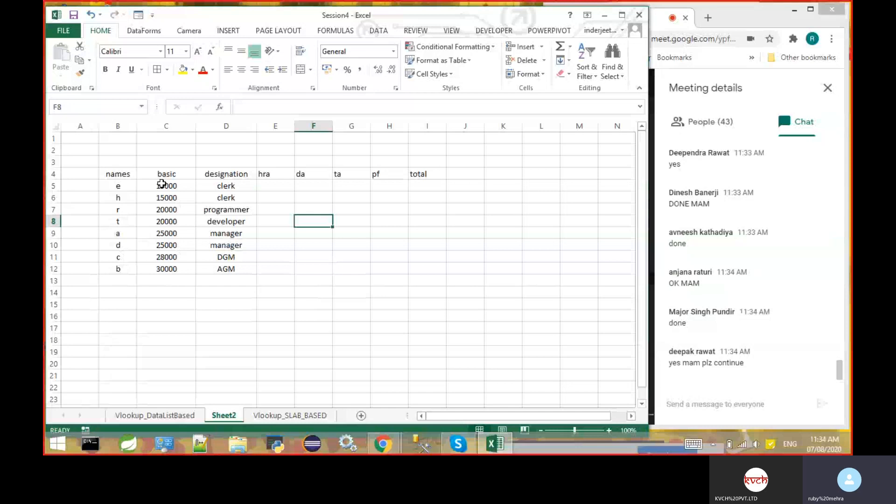
{"action": "left_click", "coordinate": [120, 188]}
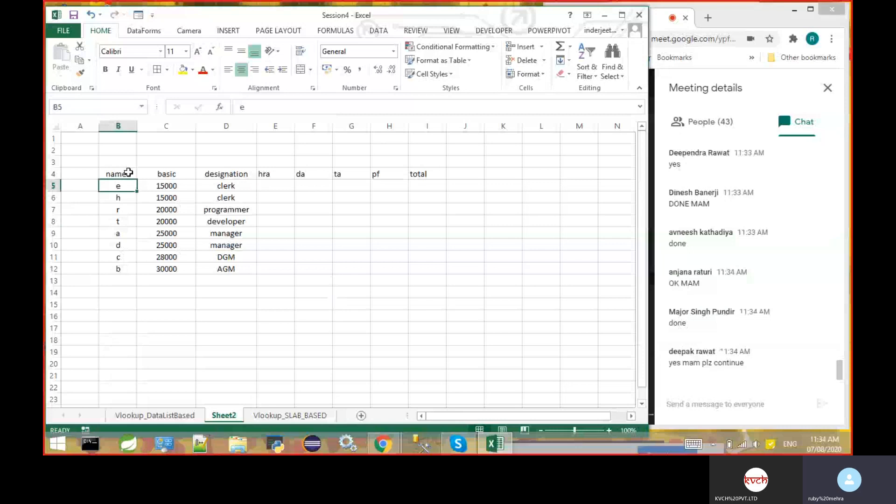
{"action": "left_click", "coordinate": [426, 186]}
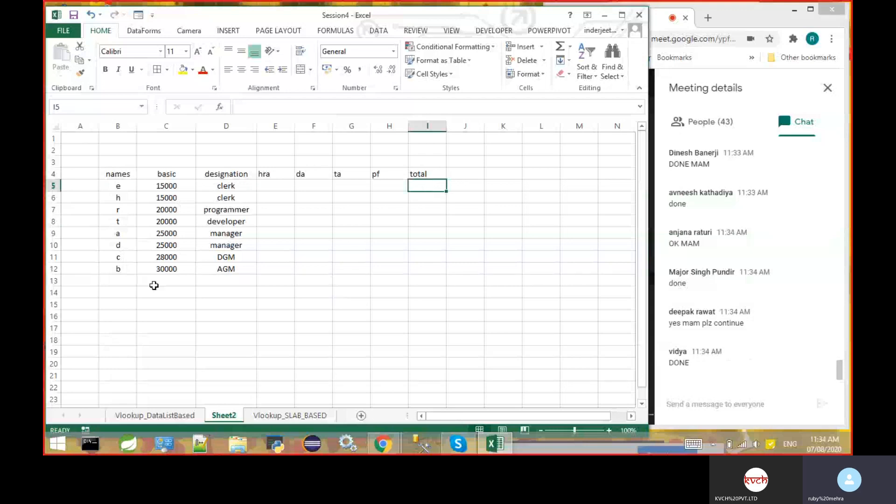
- Add an hra label in C14 below the salary table with its 12% rate in D14
{"action": "left_click", "coordinate": [190, 295]}
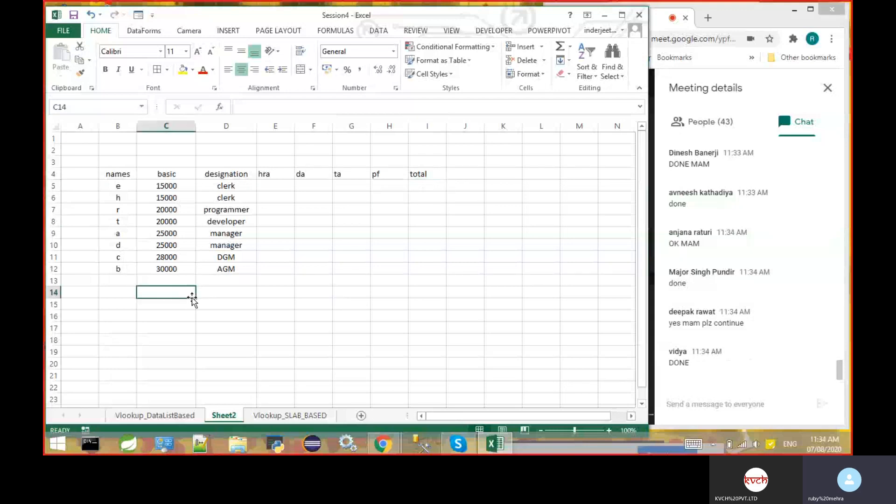
{"action": "type", "text": "hra"}
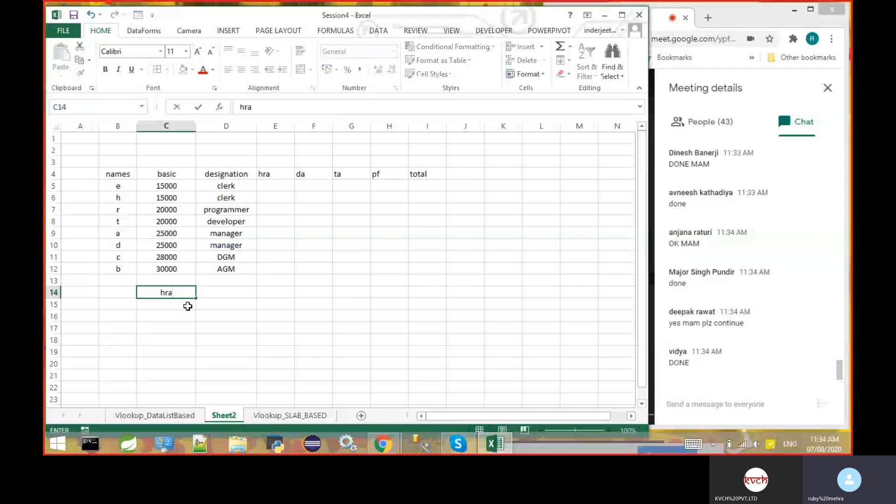
{"action": "key", "text": "Tab"}
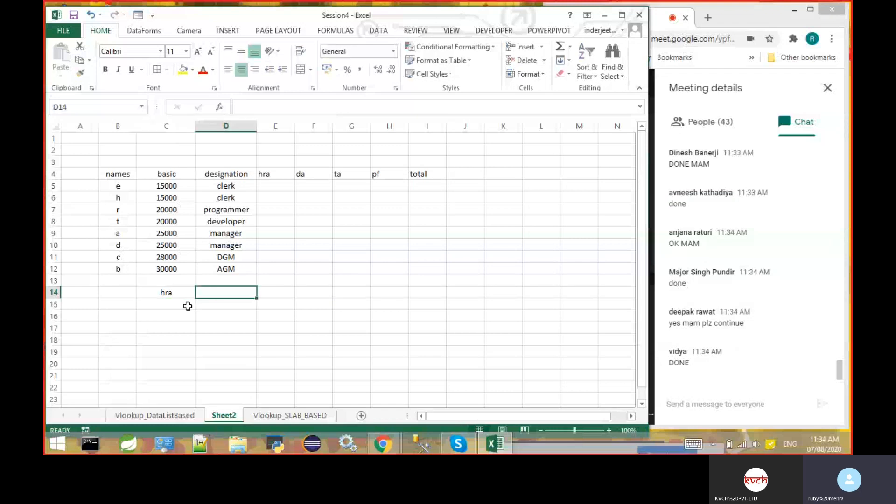
{"action": "type", "text": "12%"}
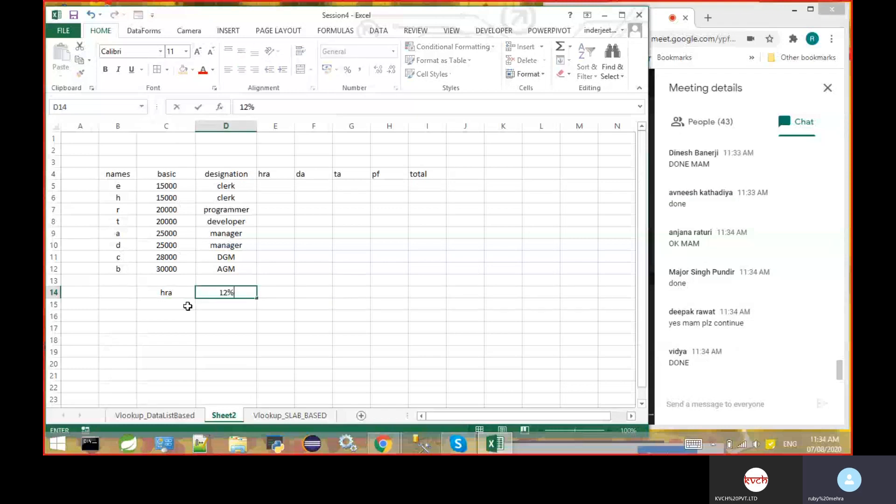
{"action": "key", "text": "Return"}
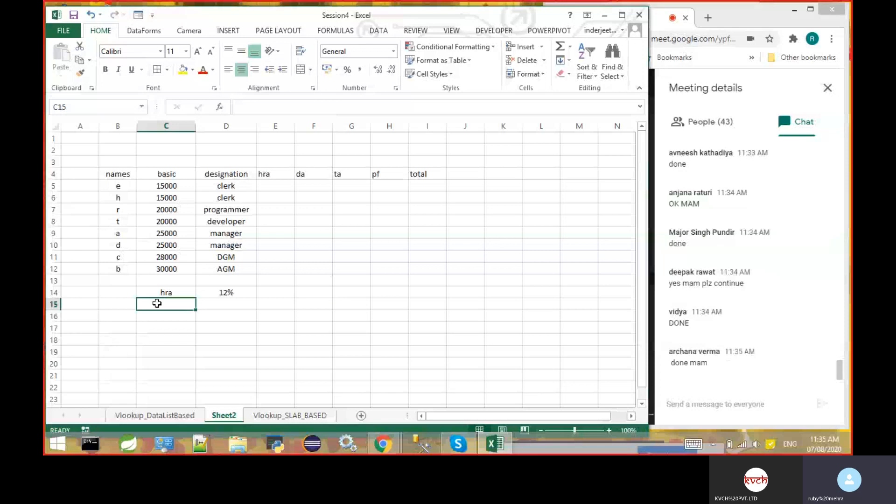
- Add da and ta labels in C15 and C16, each with a 10% rate in column D
{"action": "type", "text": "da"}
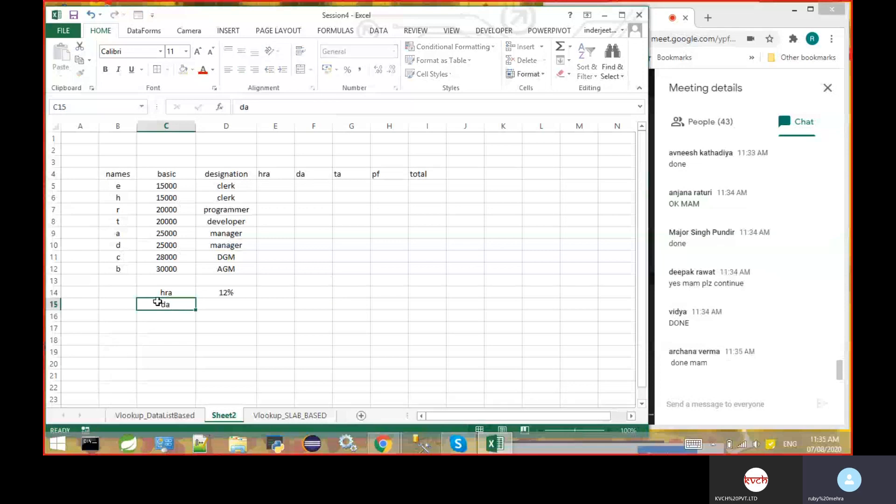
{"action": "key", "text": "Right"}
{"action": "type", "text": "10%"}
{"action": "key", "text": "Return"}
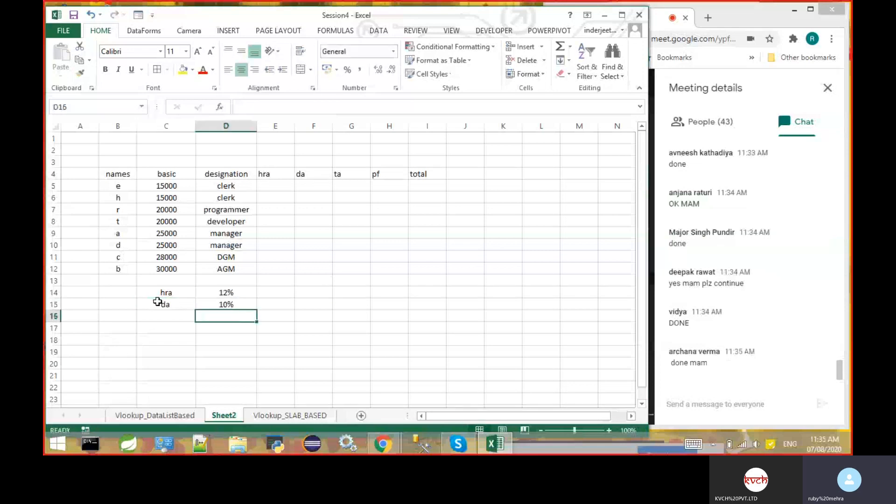
{"action": "left_click", "coordinate": [168, 317]}
{"action": "type", "text": "ta"}
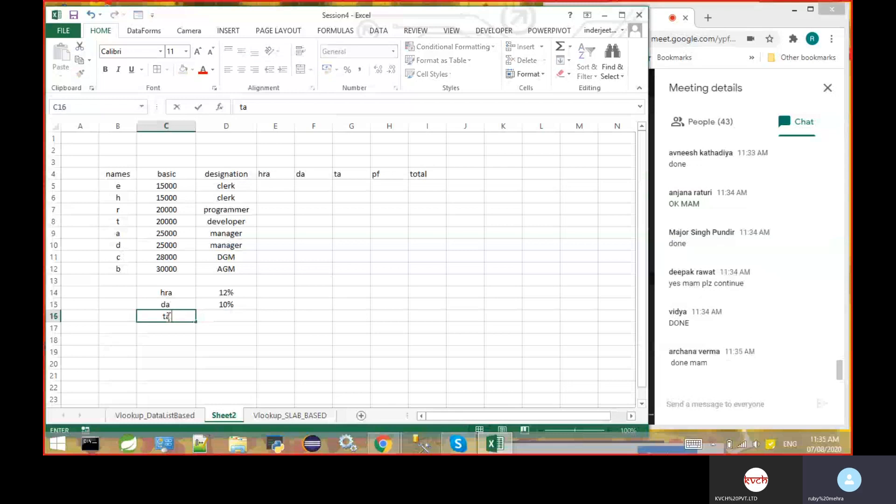
{"action": "key", "text": "Right"}
{"action": "type", "text": "10%"}
{"action": "key", "text": "Return"}
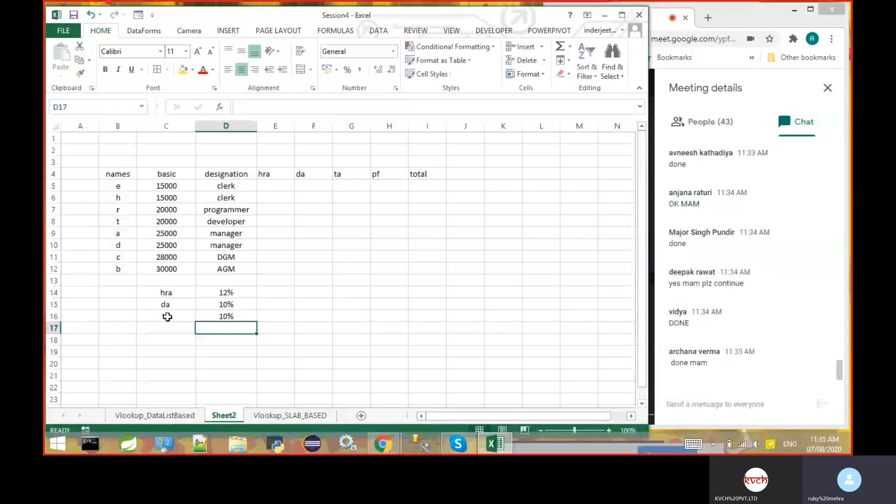
- Add a pf label in C17 below the ta row, with its 12% rate in D17
{"action": "key", "text": "Left"}
{"action": "type", "text": "pf"}
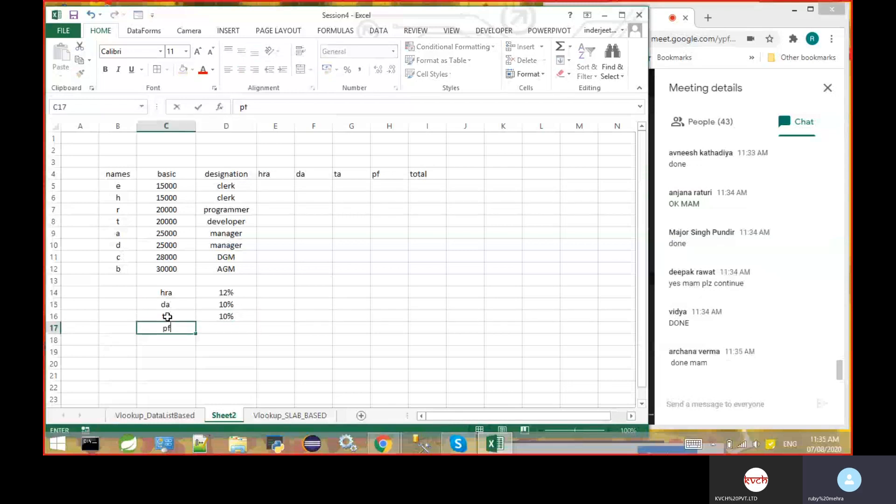
{"action": "key", "text": "Right"}
{"action": "type", "text": "12"}
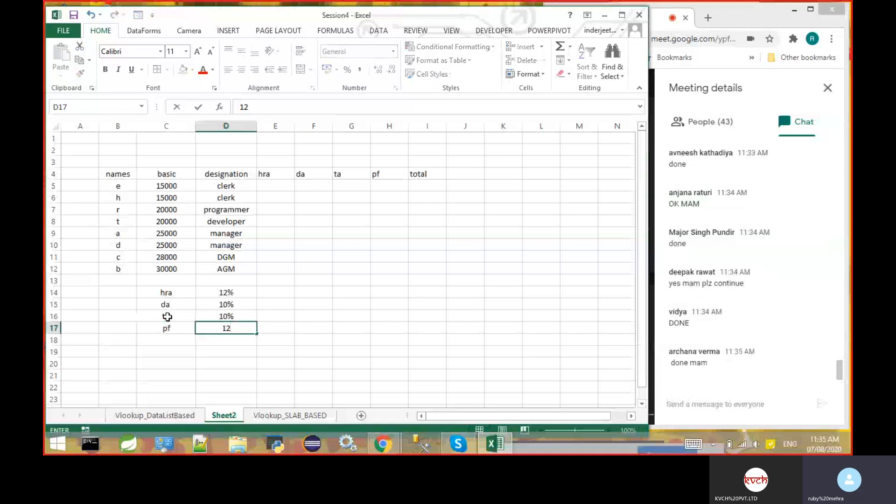
{"action": "type", "text": "%"}
{"action": "key", "text": "Return"}
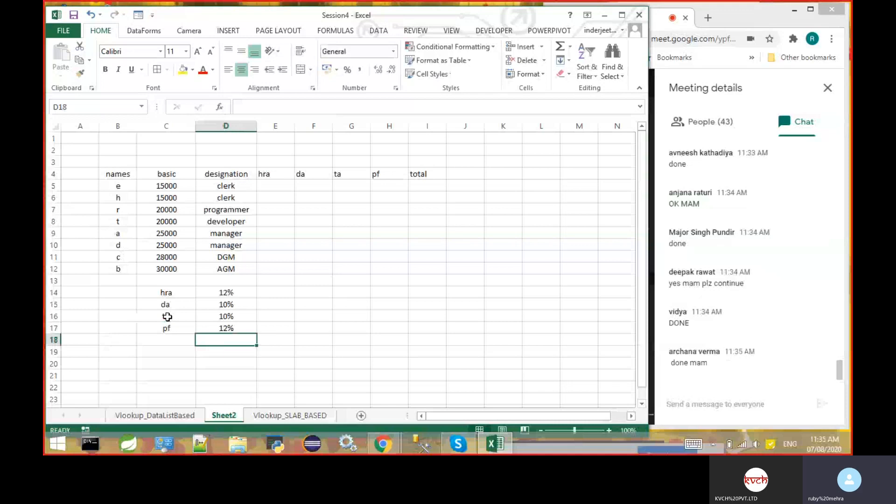
{"action": "key", "text": "Left"}
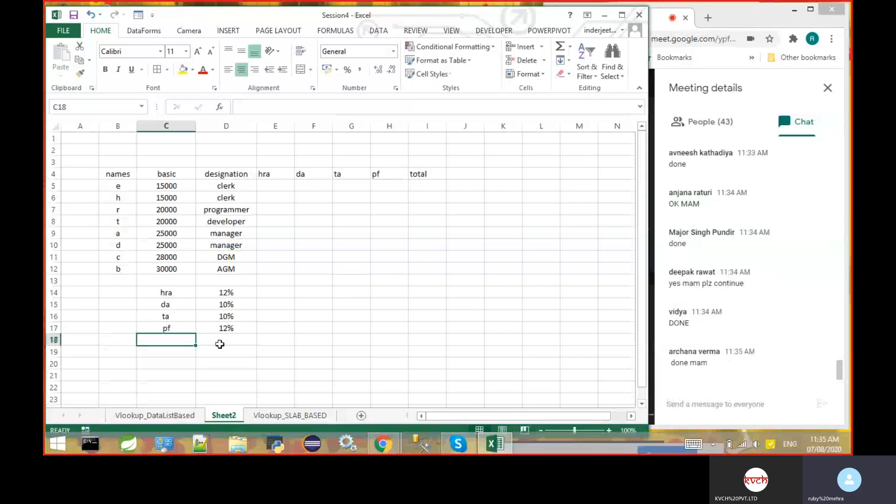
- Append "of basic" to the hra rate in D14 so it reads "12%of basic"
{"action": "left_click", "coordinate": [281, 184]}
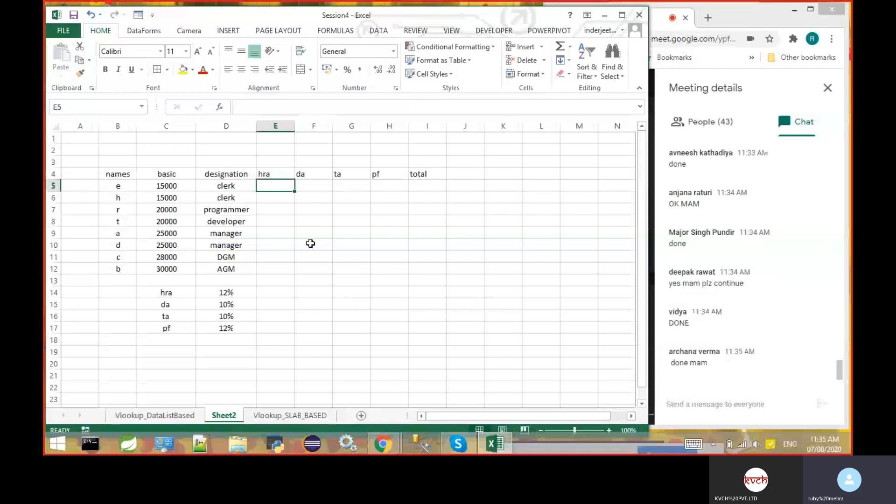
{"action": "double_click", "coordinate": [249, 291]}
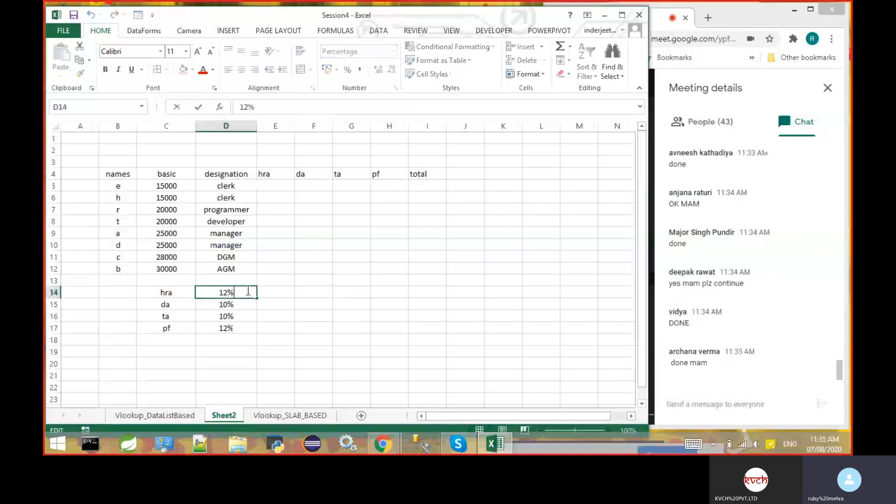
{"action": "type", "text": "of basic"}
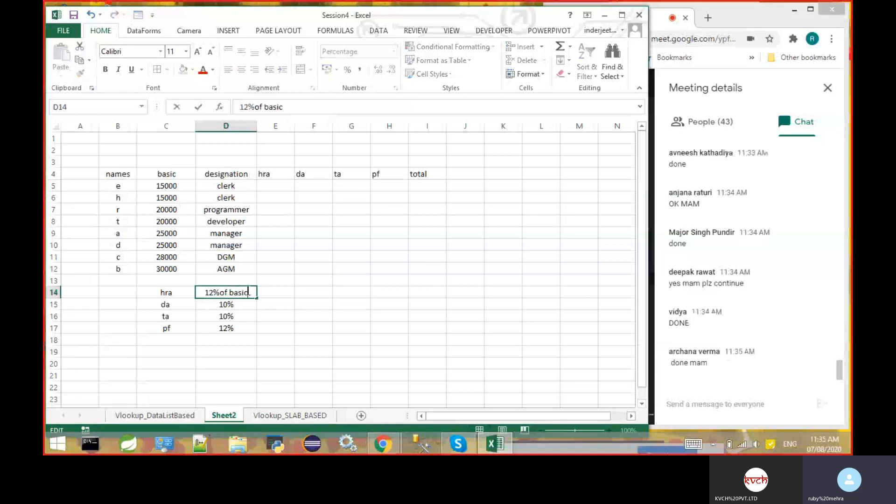
{"action": "key", "text": "Return"}
- Copy the "of basic" text from D14 and append it to the da, ta and pf rates in D15, D16 and D17
{"action": "left_click", "coordinate": [248, 293]}
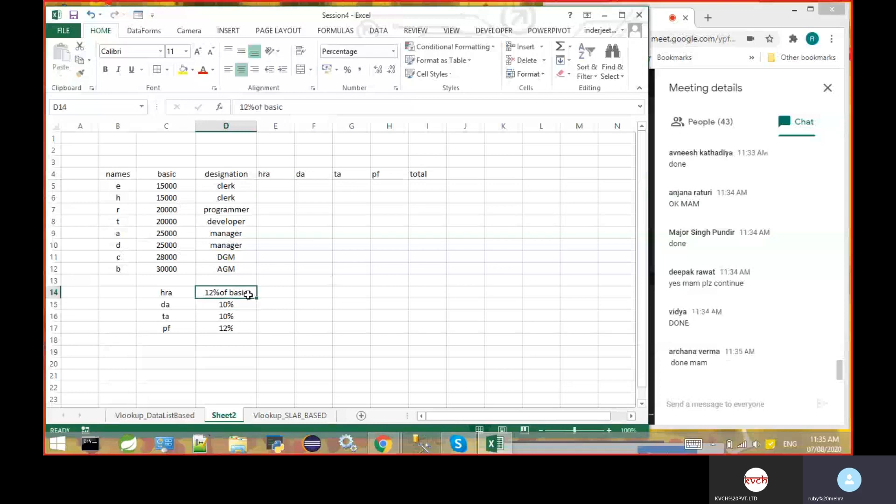
{"action": "double_click", "coordinate": [249, 293]}
{"action": "left_click_drag", "start_coordinate": [248, 293], "coordinate": [224, 292]}
{"action": "key", "text": "ctrl+c"}
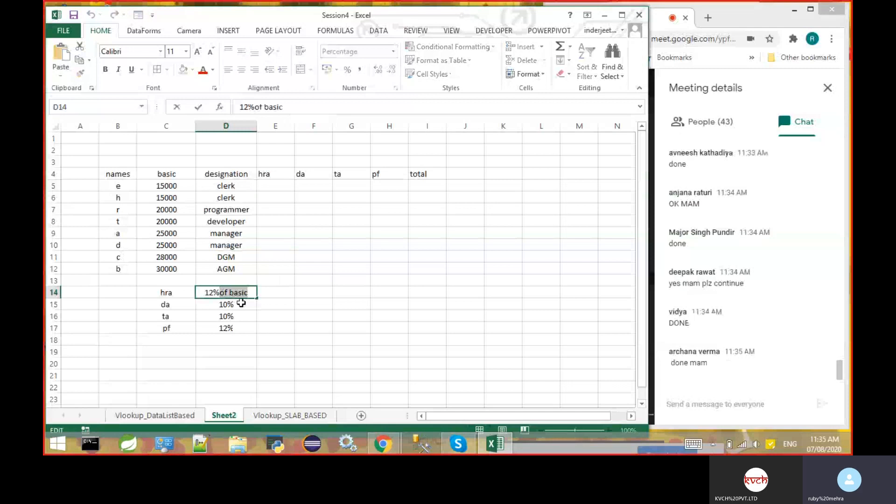
{"action": "left_click", "coordinate": [241, 303]}
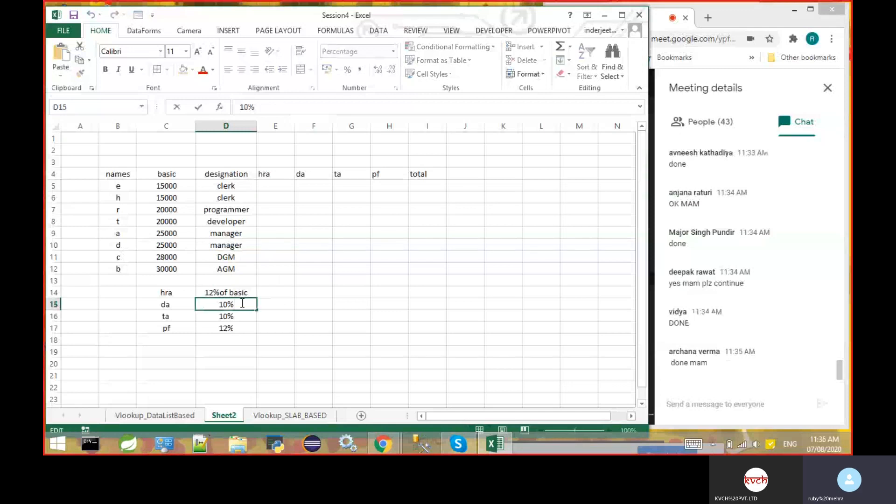
{"action": "key", "text": "ctrl+v"}
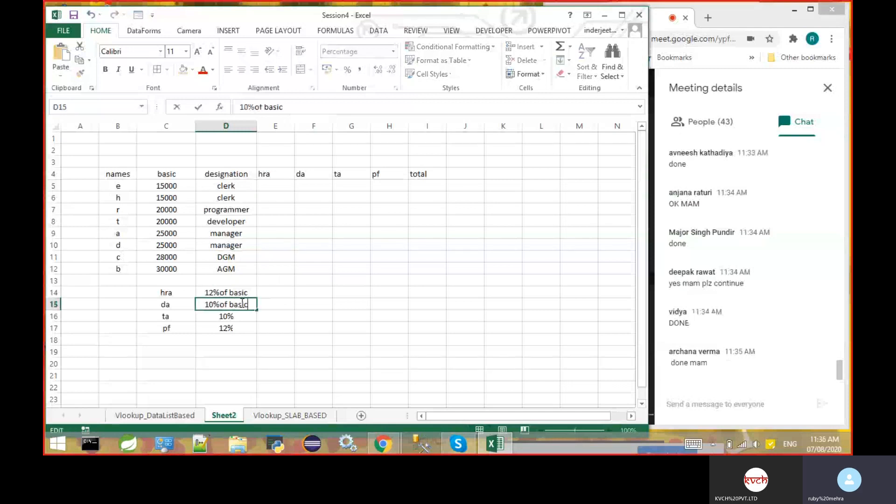
{"action": "left_click", "coordinate": [239, 317]}
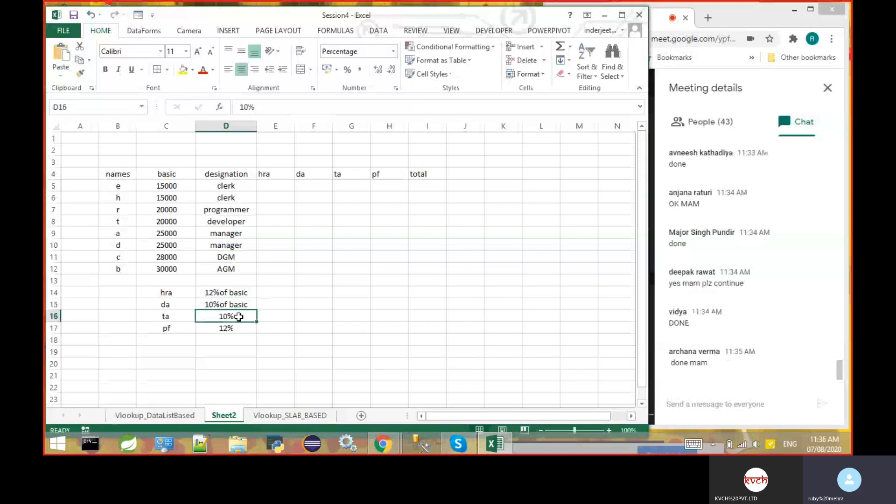
{"action": "double_click", "coordinate": [238, 317]}
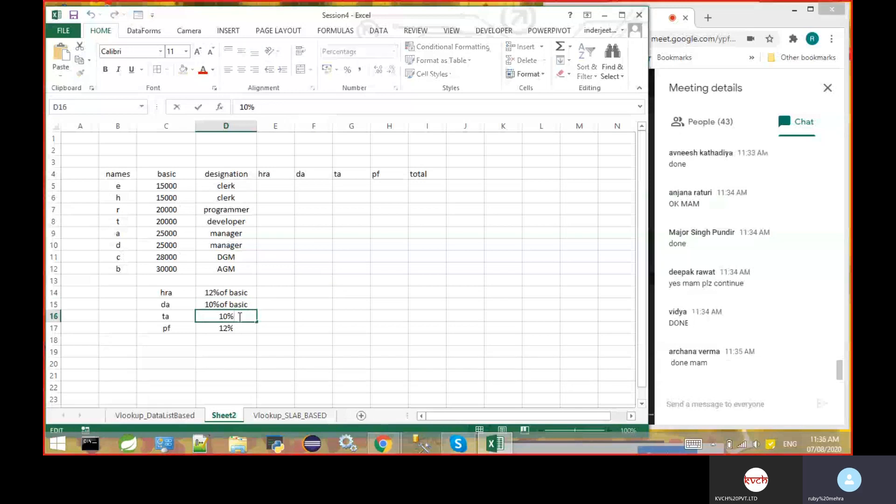
{"action": "key", "text": "ctrl+v"}
{"action": "double_click", "coordinate": [237, 330]}
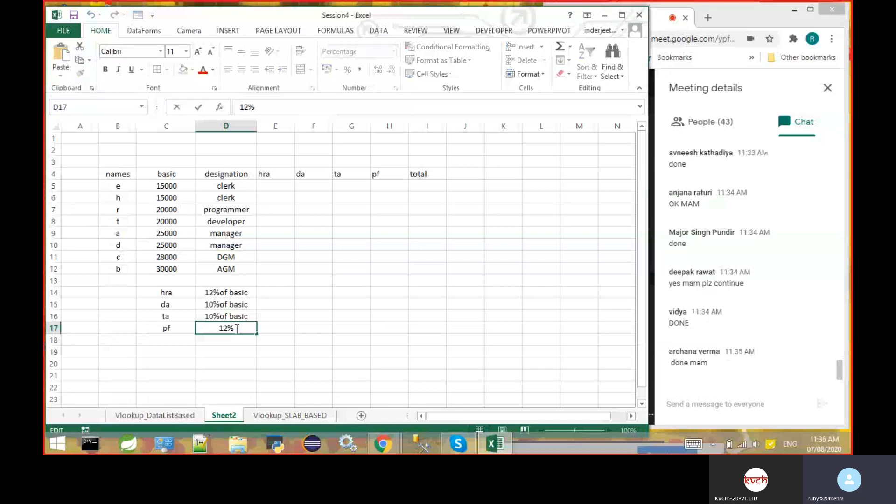
{"action": "key", "text": "ctrl+v"}
{"action": "left_click", "coordinate": [296, 342]}
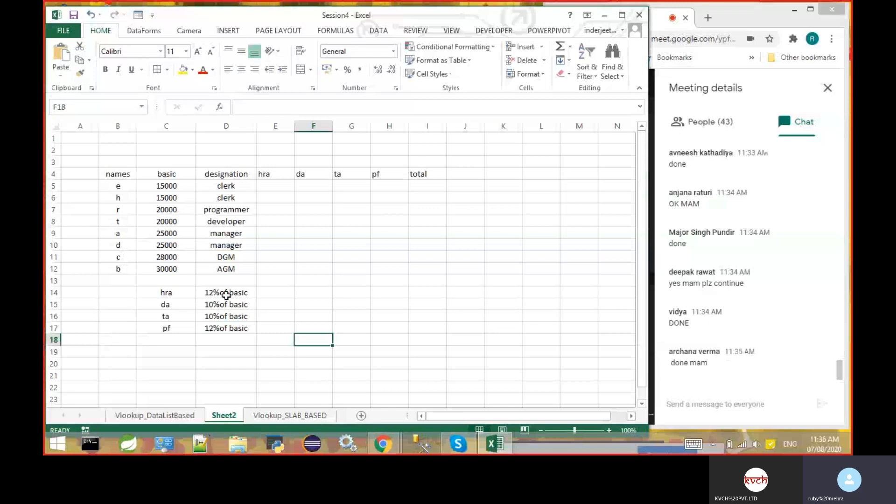
{"action": "double_click", "coordinate": [227, 295]}
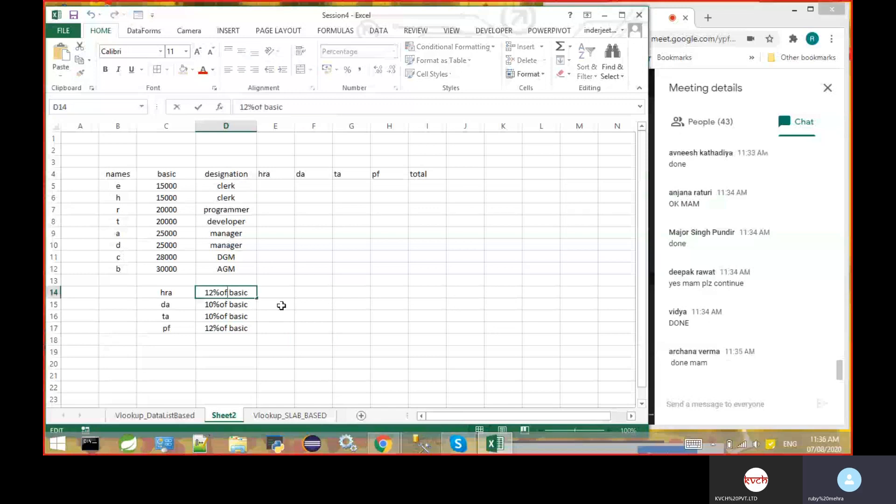
{"action": "left_click", "coordinate": [253, 306]}
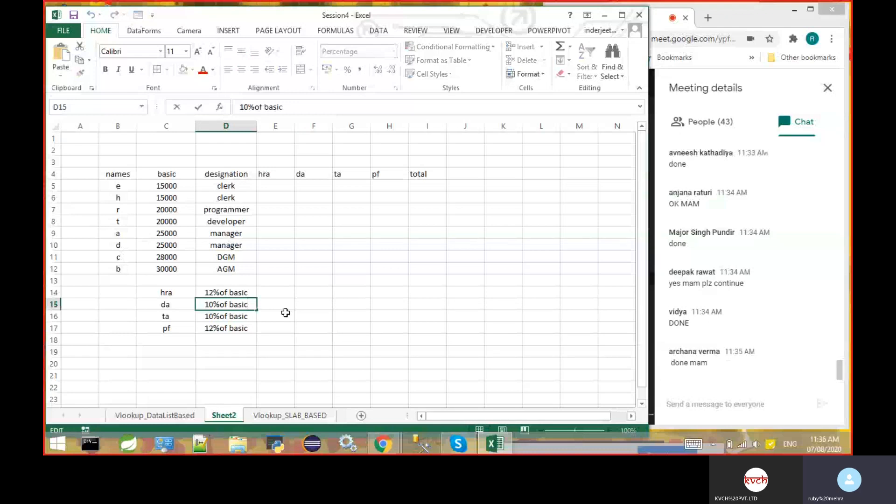
- Calculate the first employee's hra in E5 with the formula =C5*12%
{"action": "left_click", "coordinate": [279, 186]}
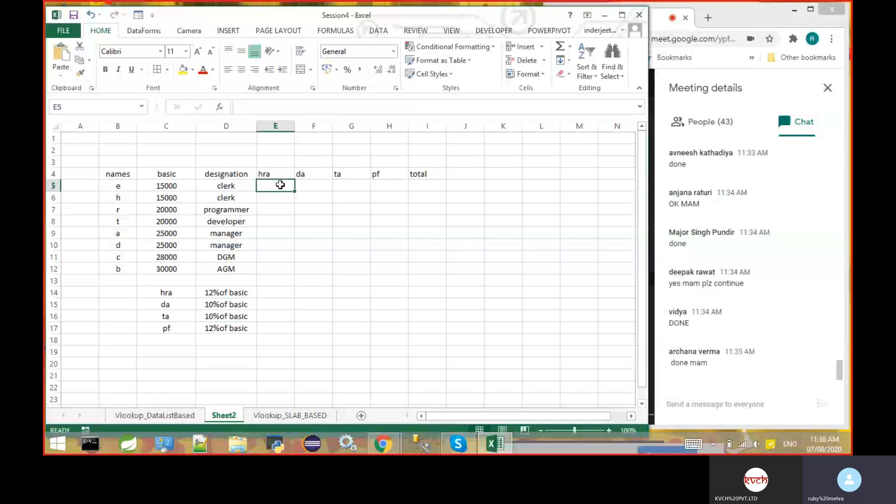
{"action": "type", "text": "="}
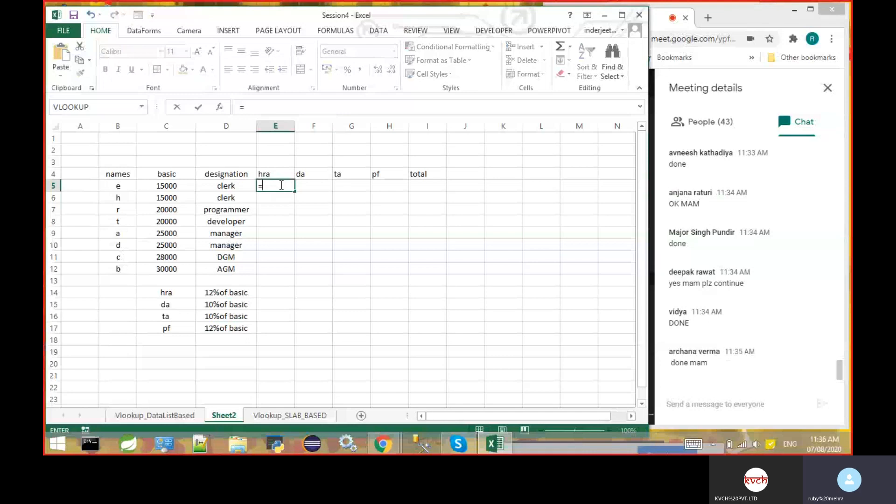
{"action": "left_click", "coordinate": [185, 186]}
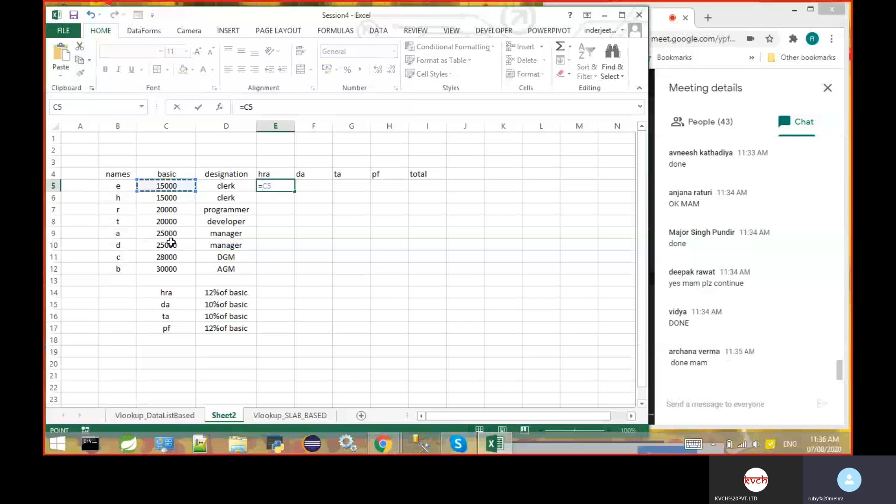
{"action": "left_click", "coordinate": [247, 293]}
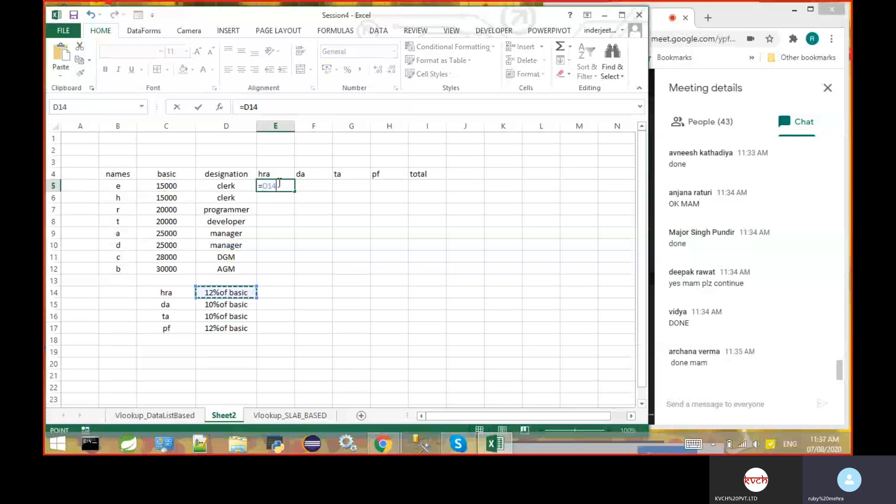
{"action": "key", "text": "BackSpace"}
{"action": "key", "text": "BackSpace"}
{"action": "key", "text": "BackSpace"}
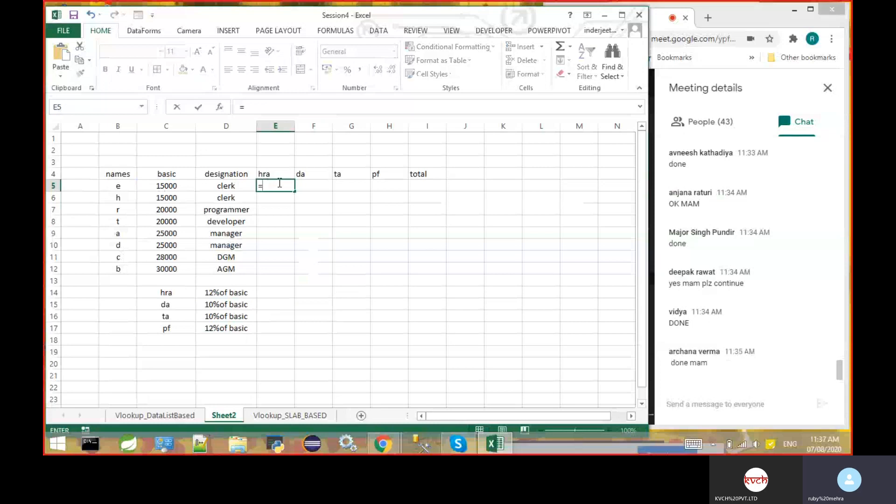
{"action": "left_click", "coordinate": [178, 186]}
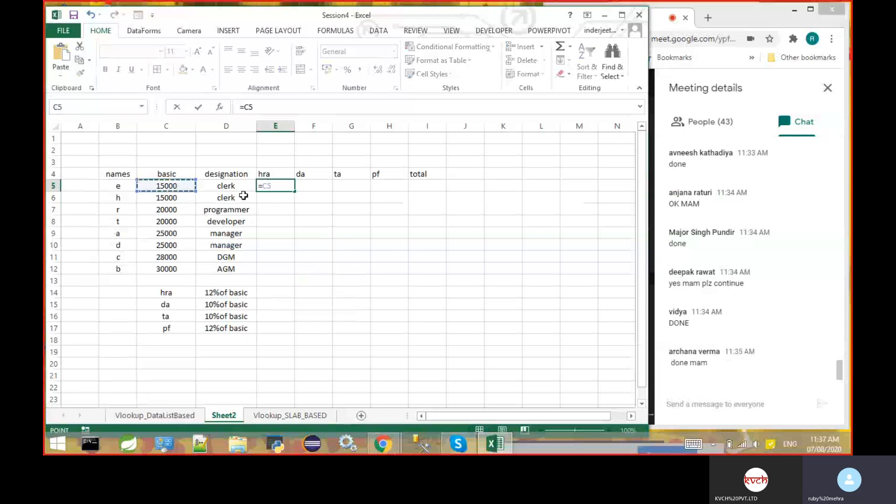
{"action": "type", "text": "*"}
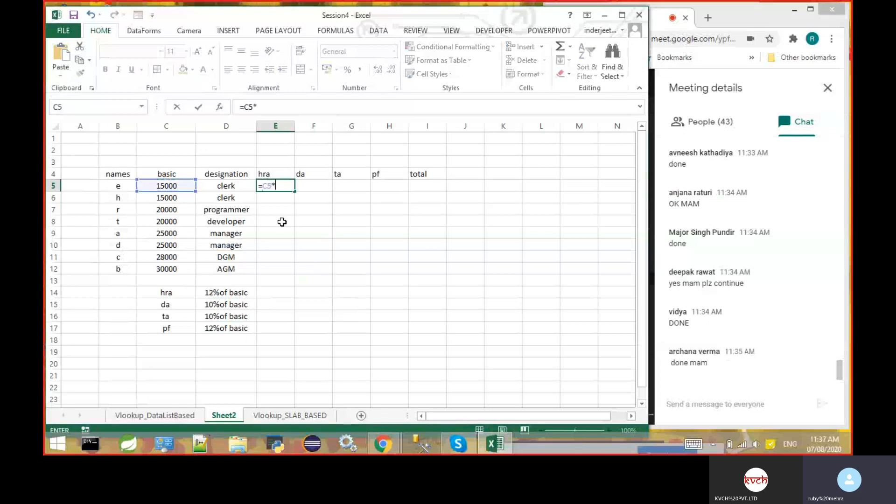
{"action": "type", "text": "12%"}
{"action": "key", "text": "Left"}
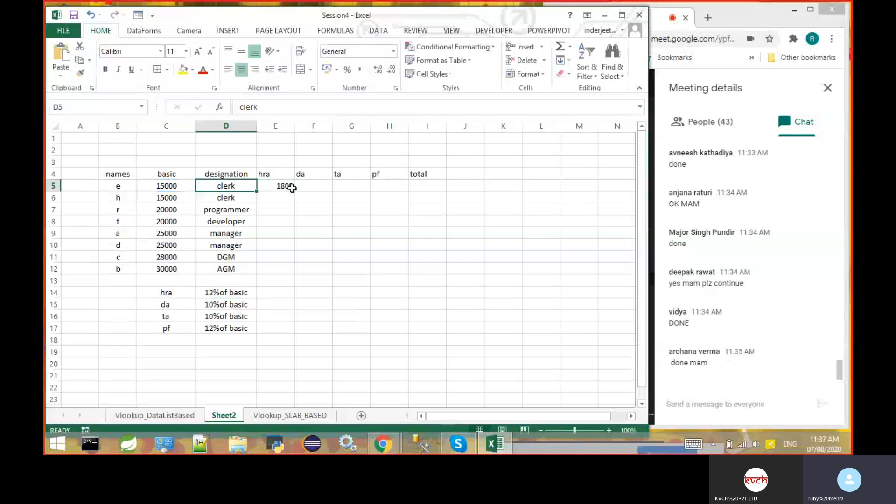
- Fill the hra formula from E5 down through E12 for all remaining employees
{"action": "left_click", "coordinate": [292, 188]}
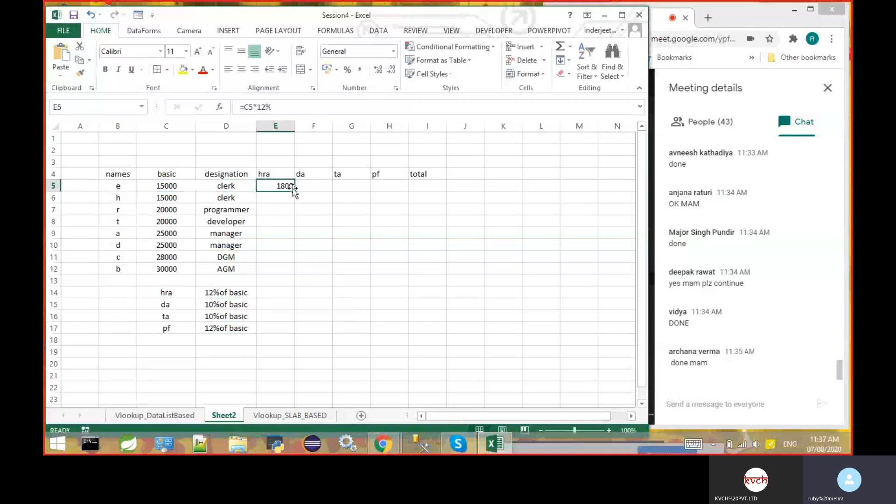
{"action": "left_click_drag", "start_coordinate": [293, 188], "coordinate": [295, 199]}
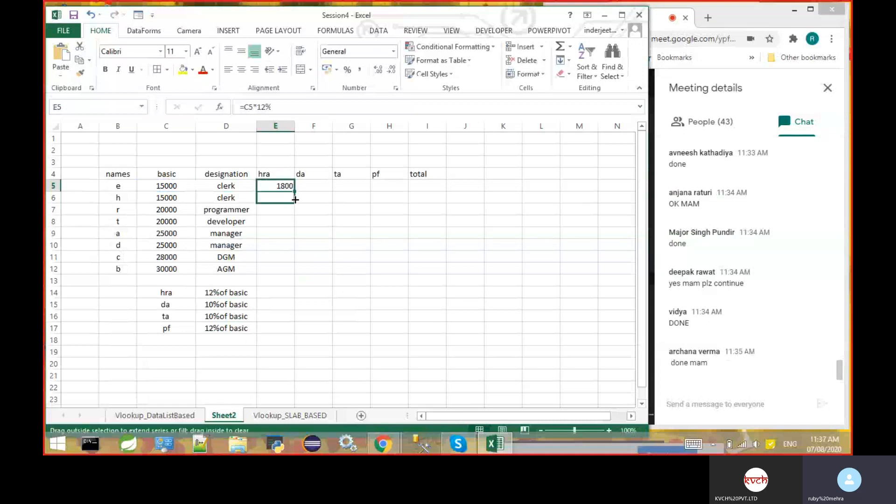
{"action": "left_click_drag", "start_coordinate": [295, 199], "coordinate": [295, 200]}
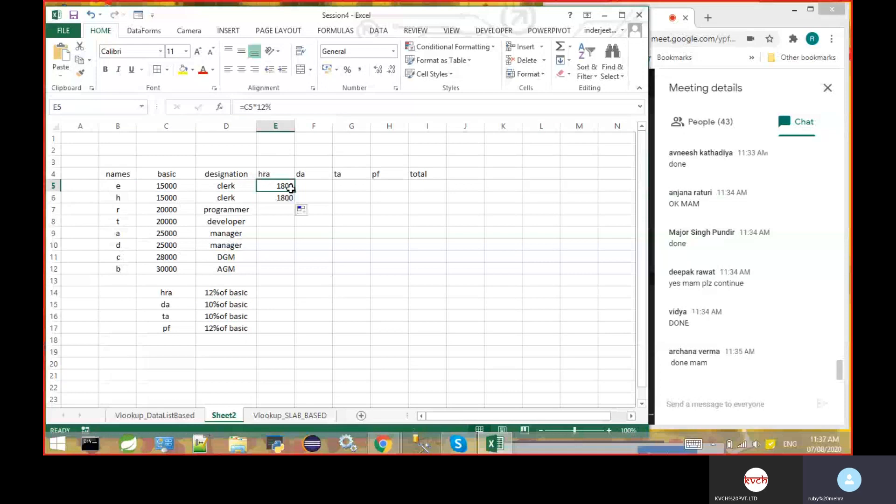
{"action": "key", "text": "Down"}
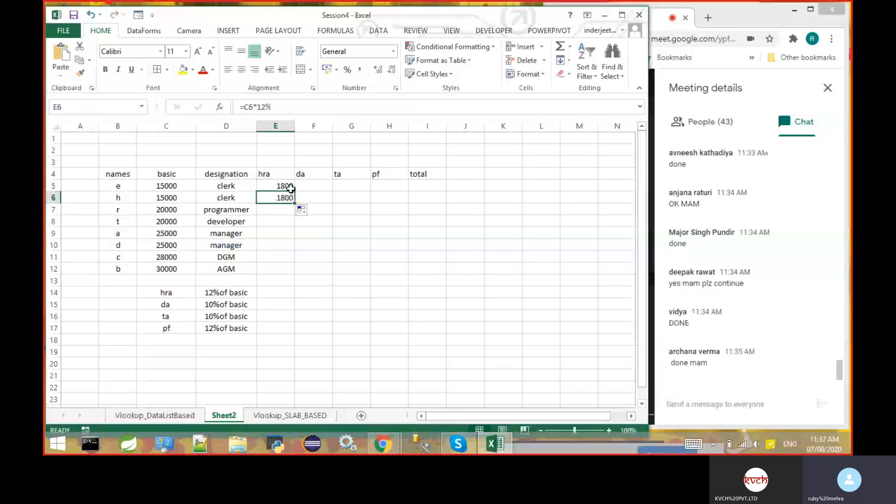
{"action": "left_click_drag", "start_coordinate": [296, 204], "coordinate": [293, 270]}
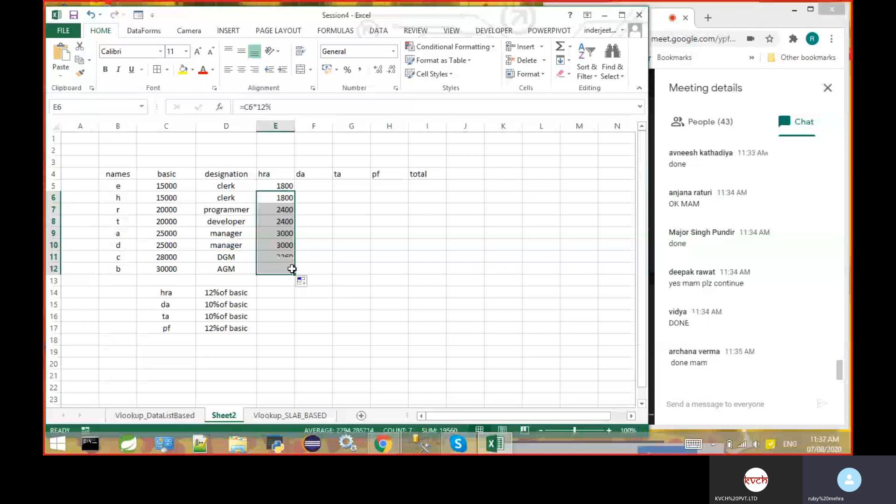
{"action": "left_click", "coordinate": [322, 236]}
- Examine the hra formulas cell by cell from E5 to E12 to see how the basic salary reference shifts
{"action": "left_click", "coordinate": [284, 187]}
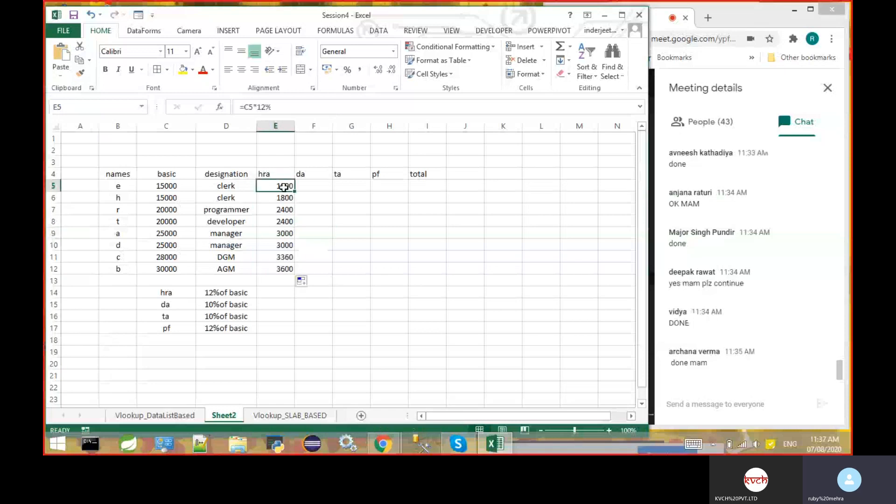
{"action": "key", "text": "Down"}
{"action": "key", "text": "Down"}
{"action": "key", "text": "Down"}
{"action": "left_click", "coordinate": [284, 188]}
{"action": "key", "text": "Down"}
{"action": "key", "text": "Down"}
{"action": "key", "text": "Down"}
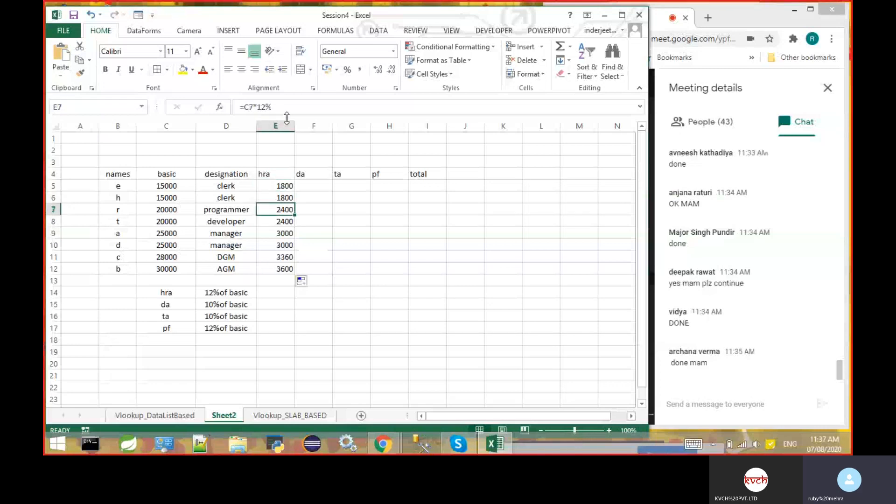
{"action": "key", "text": "Down"}
{"action": "key", "text": "Down"}
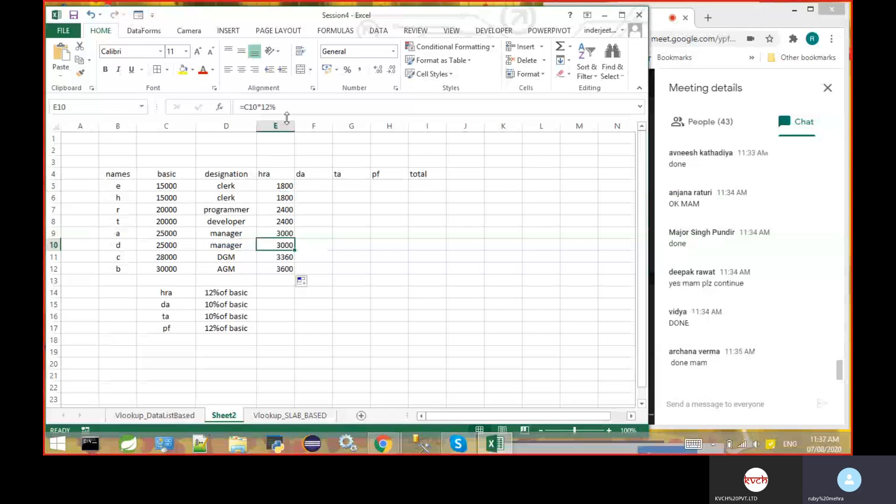
{"action": "key", "text": "Down"}
{"action": "key", "text": "Up"}
{"action": "key", "text": "Up"}
{"action": "key", "text": "Up"}
{"action": "key", "text": "Up"}
{"action": "key", "text": "Up"}
{"action": "key", "text": "Up"}
{"action": "key", "text": "Up"}
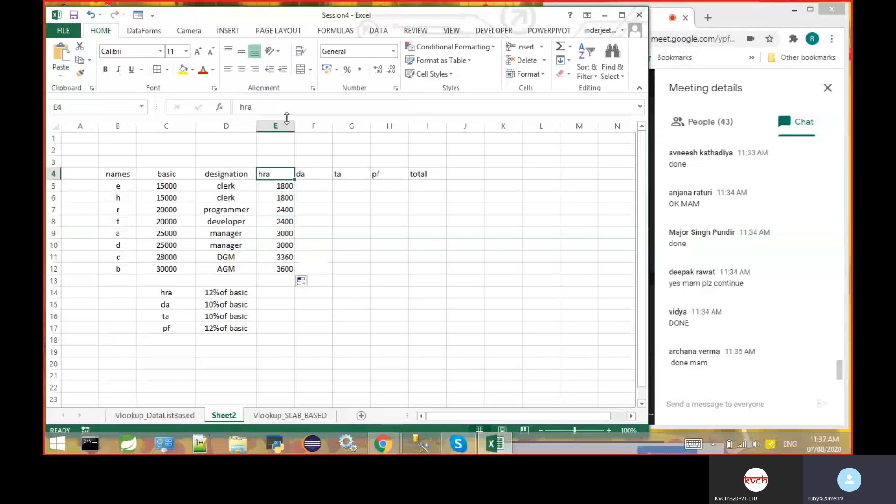
{"action": "key", "text": "Down"}
{"action": "key", "text": "Down"}
{"action": "key", "text": "Down"}
{"action": "key", "text": "Down"}
{"action": "key", "text": "Down"}
{"action": "key", "text": "Down"}
{"action": "key", "text": "Down"}
{"action": "key", "text": "Down"}
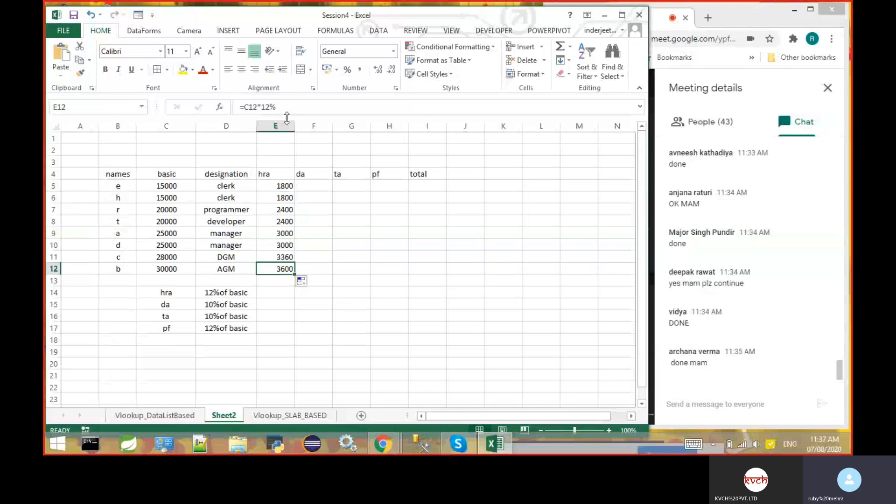
{"action": "key", "text": "Up"}
{"action": "key", "text": "Up"}
{"action": "key", "text": "Up"}
{"action": "key", "text": "Up"}
{"action": "key", "text": "Up"}
{"action": "key", "text": "Up"}
{"action": "key", "text": "Up"}
{"action": "key", "text": "Right"}
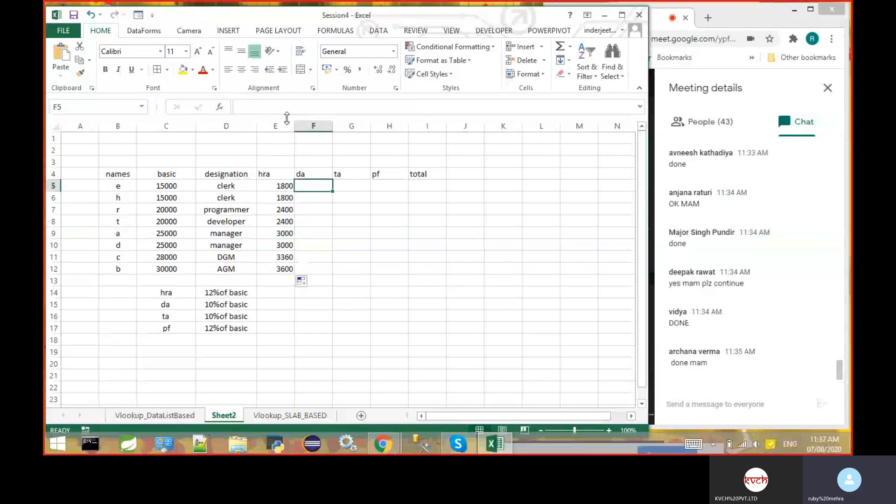
{"action": "key", "text": "Left"}
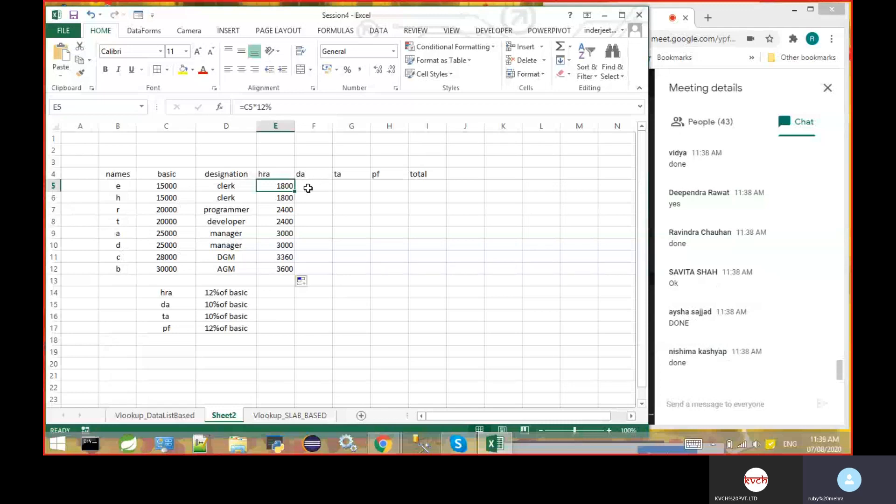
- Calculate the first employee's da in F5 with the formula =C5*10%
{"action": "left_click", "coordinate": [308, 188]}
{"action": "type", "text": "="}
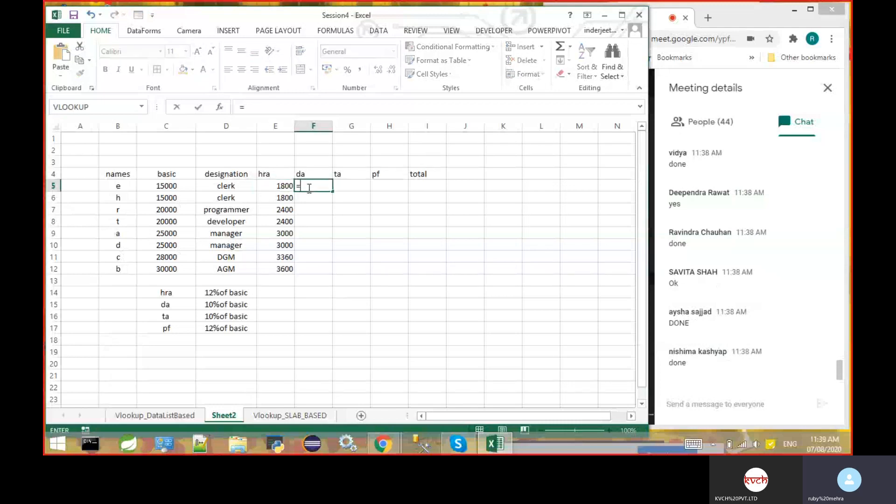
{"action": "left_click", "coordinate": [165, 185]}
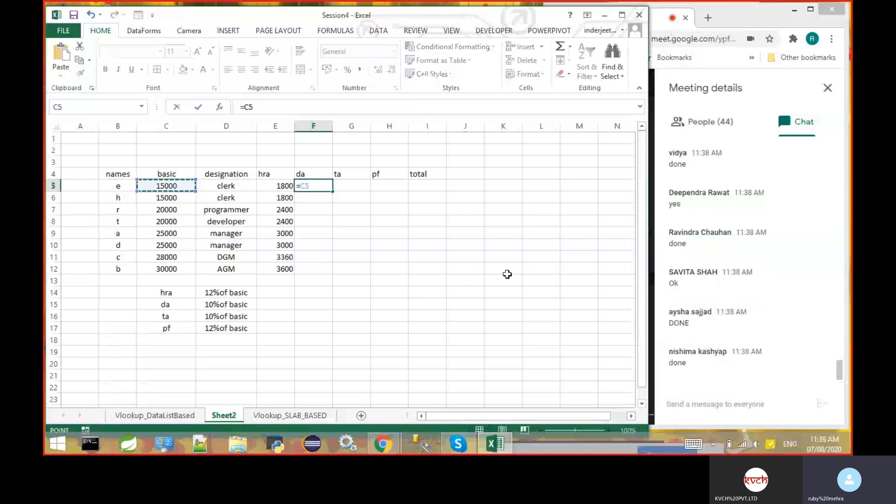
{"action": "type", "text": "*10%"}
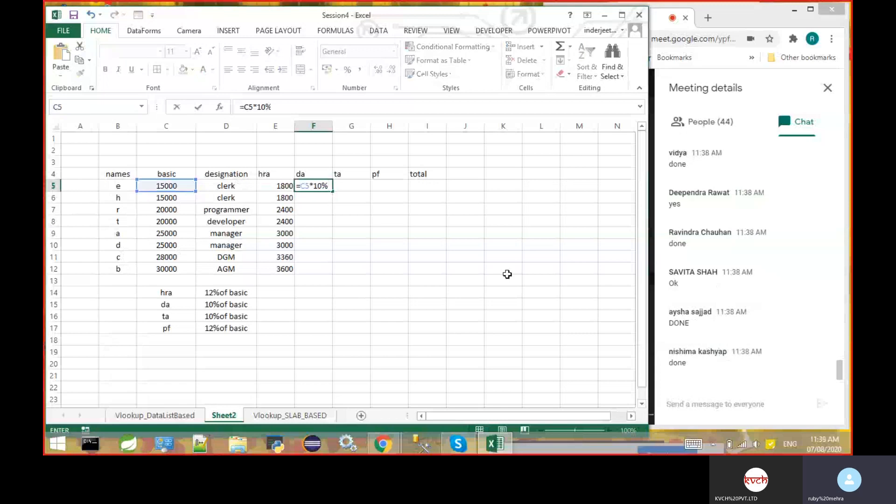
{"action": "key", "text": "Return"}
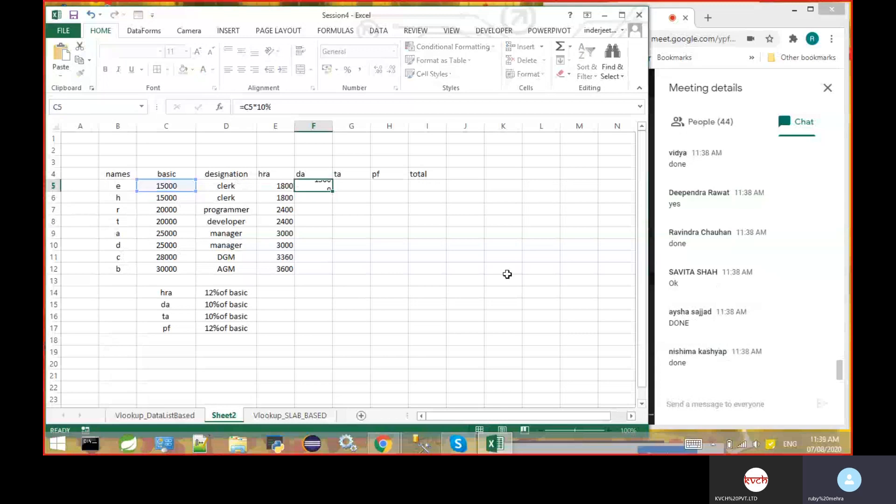
- Fill the da formula from F5 down through F12 for all remaining employees
{"action": "left_click", "coordinate": [326, 189]}
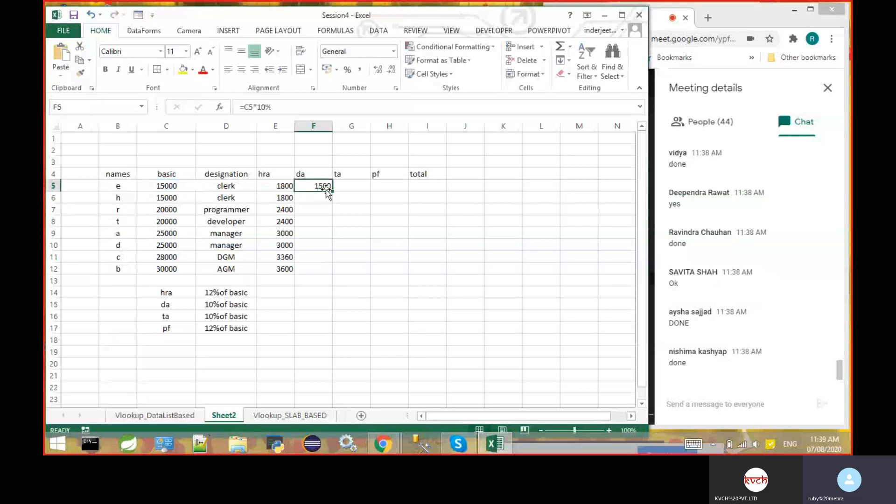
{"action": "left_click_drag", "start_coordinate": [331, 191], "coordinate": [327, 274]}
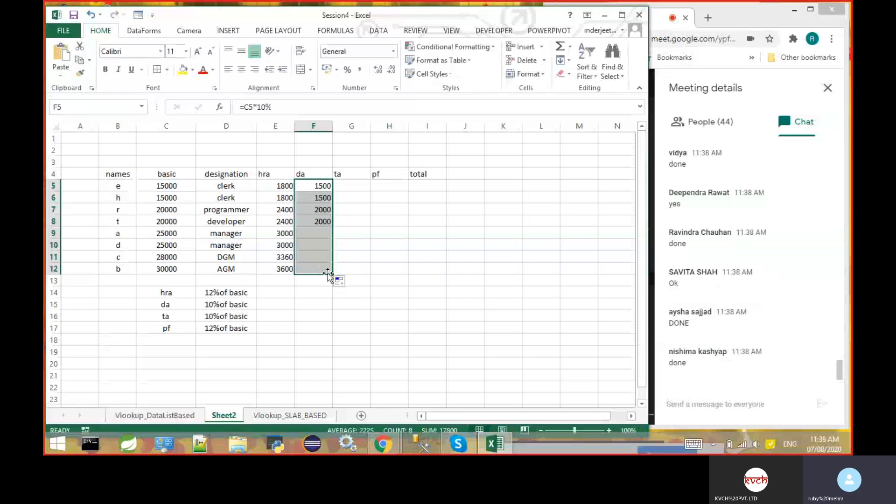
{"action": "left_click", "coordinate": [372, 208]}
{"action": "left_click", "coordinate": [316, 184]}
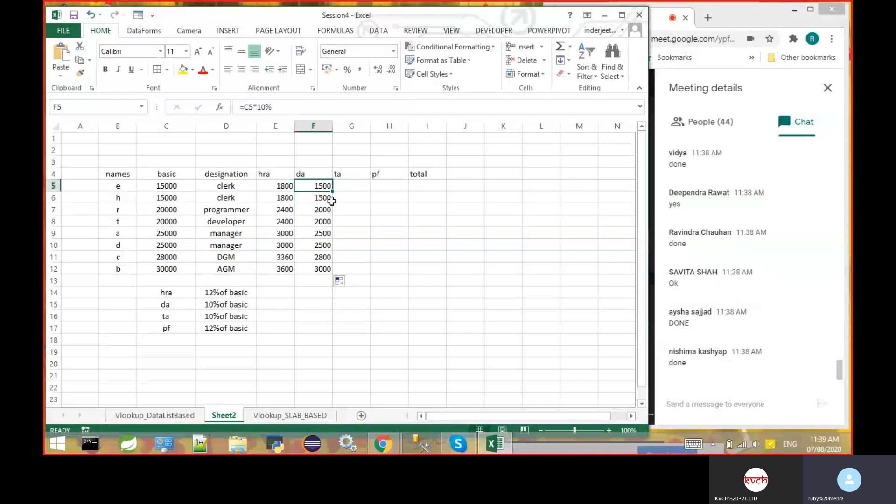
{"action": "left_click", "coordinate": [350, 184]}
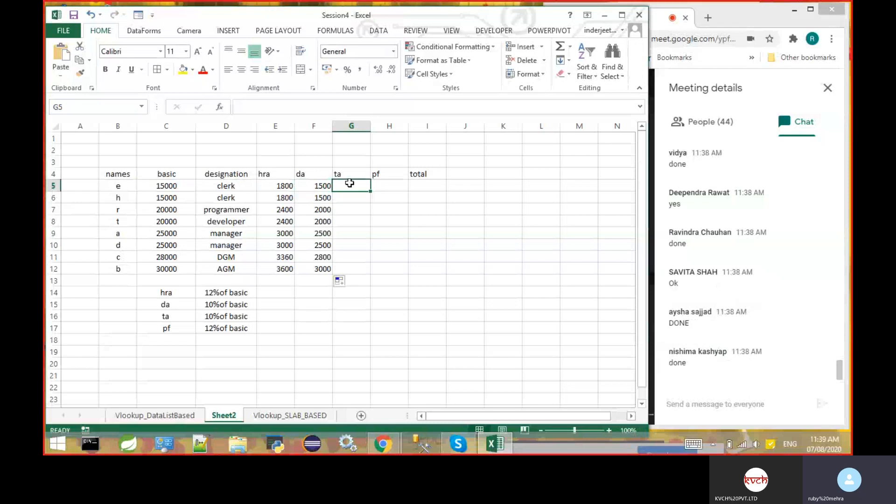
{"action": "left_click", "coordinate": [321, 185]}
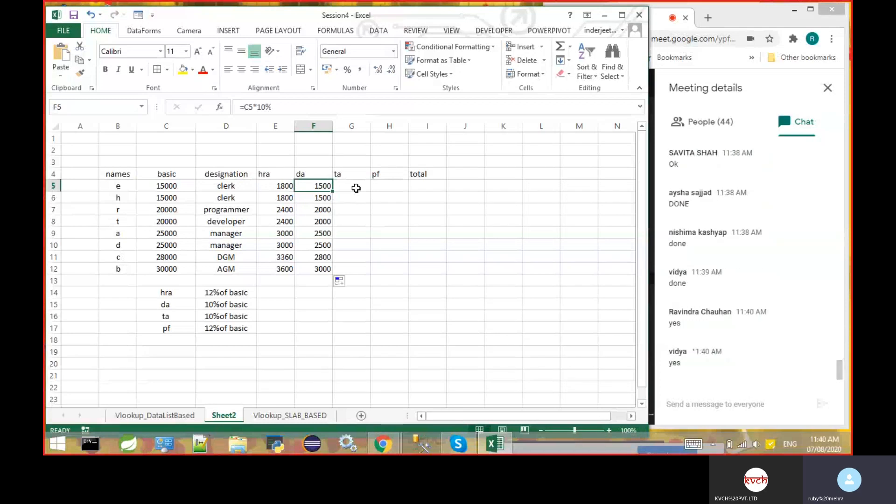
{"action": "left_click", "coordinate": [356, 187]}
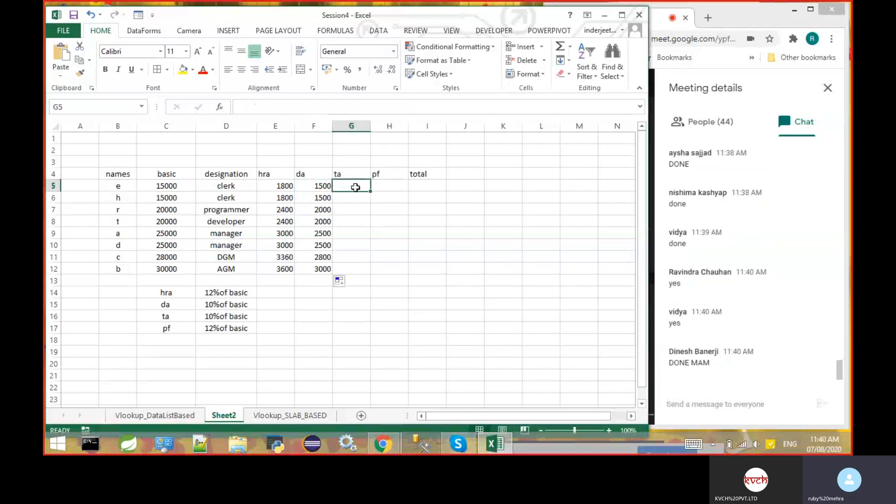
{"action": "double_click", "coordinate": [356, 188]}
{"action": "type", "text": "="}
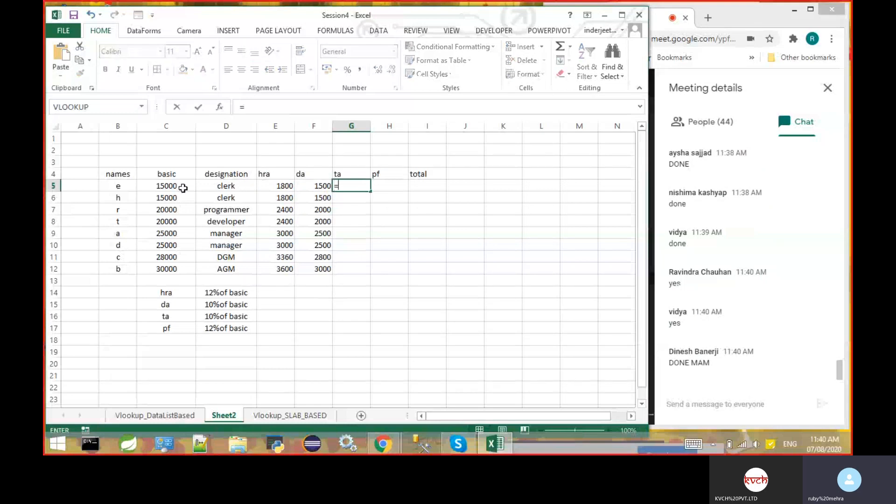
{"action": "key", "text": "BackSpace"}
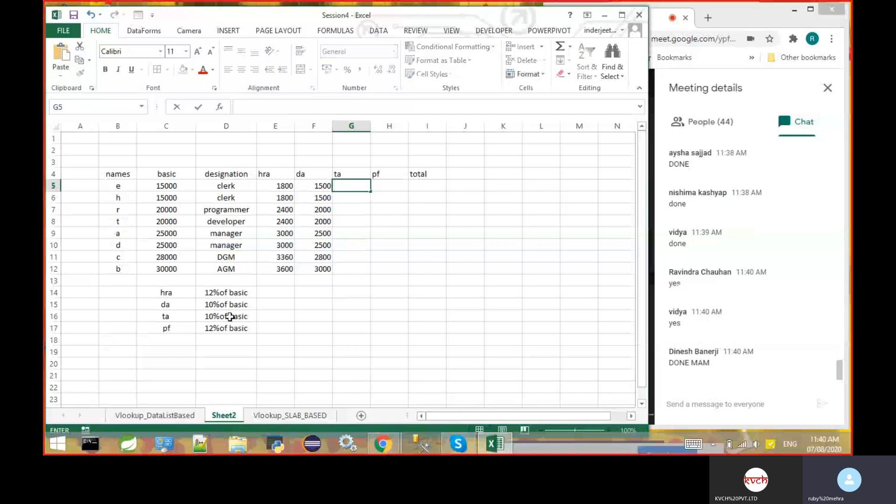
- Change the ta rate in D16 to 11% of basic
{"action": "double_click", "coordinate": [212, 318]}
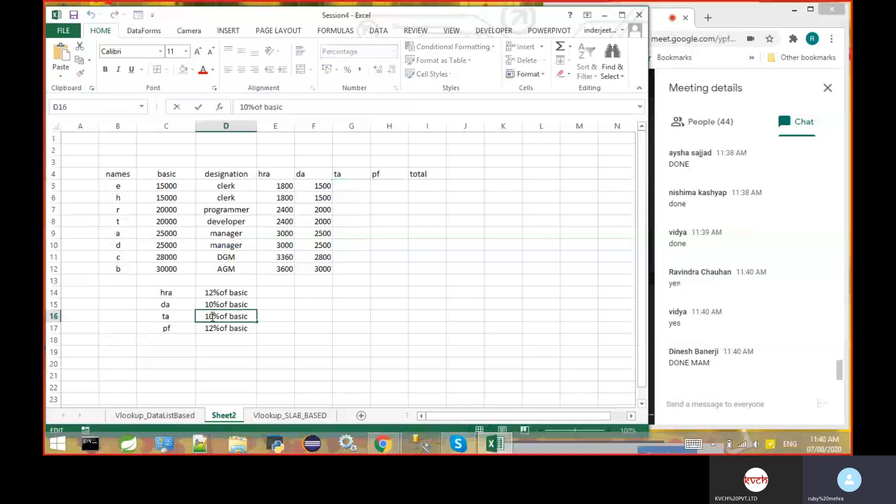
{"action": "key", "text": "BackSpace"}
{"action": "type", "text": "1"}
{"action": "key", "text": "Return"}
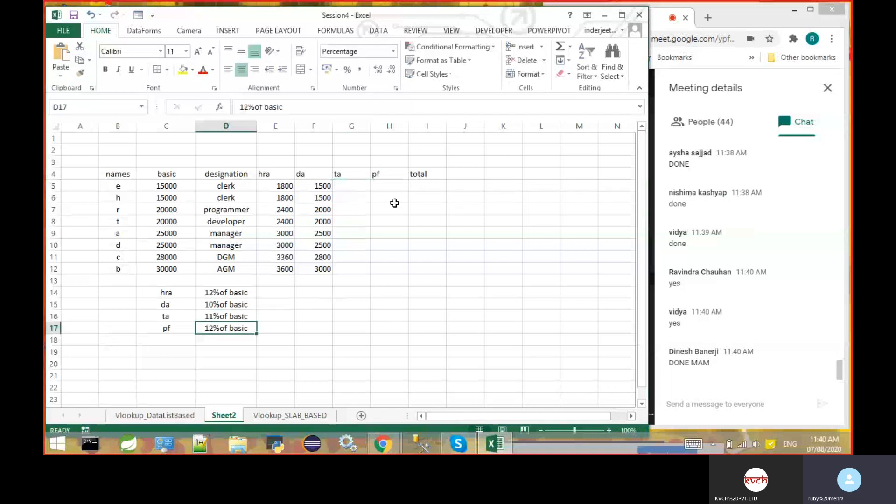
- Calculate the first employee's ta in G5 with the formula =C5*11%
{"action": "left_click", "coordinate": [357, 185]}
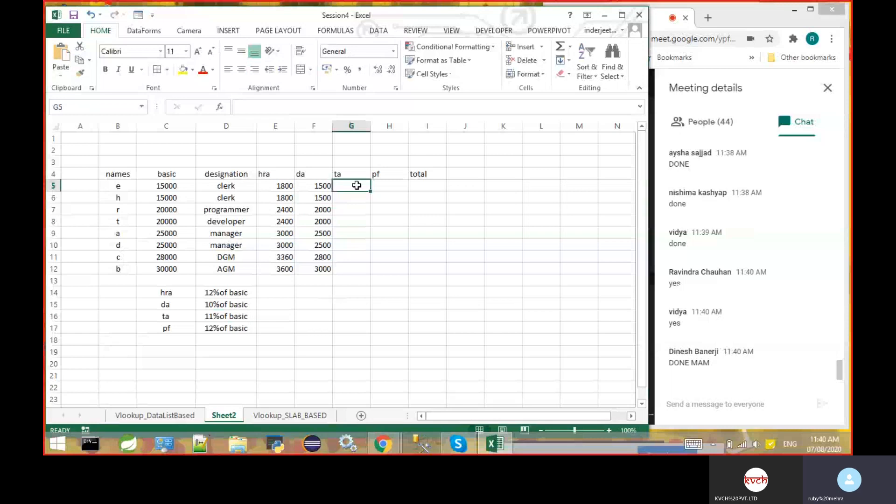
{"action": "type", "text": "="}
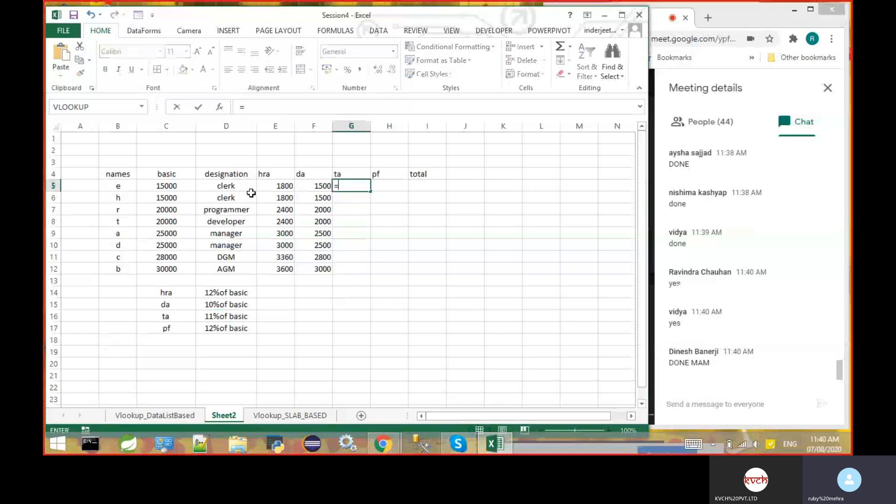
{"action": "left_click", "coordinate": [180, 185]}
{"action": "type", "text": "*"}
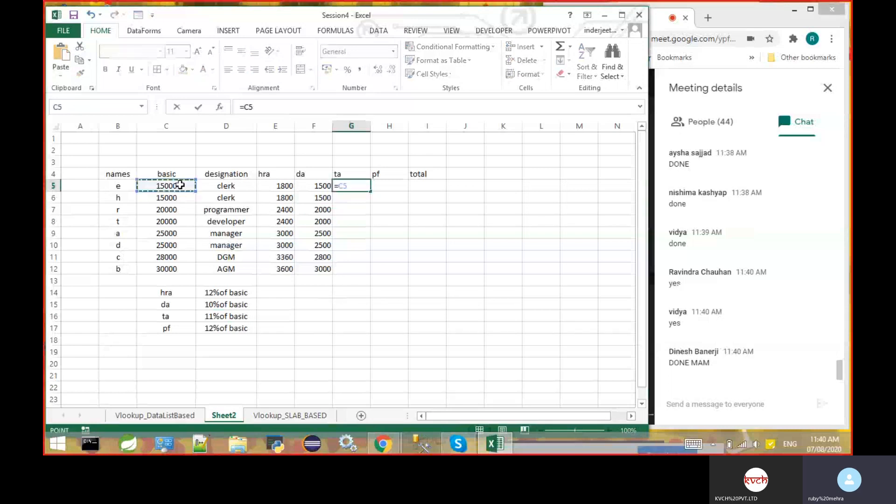
{"action": "type", "text": "11%"}
{"action": "key", "text": "Return"}
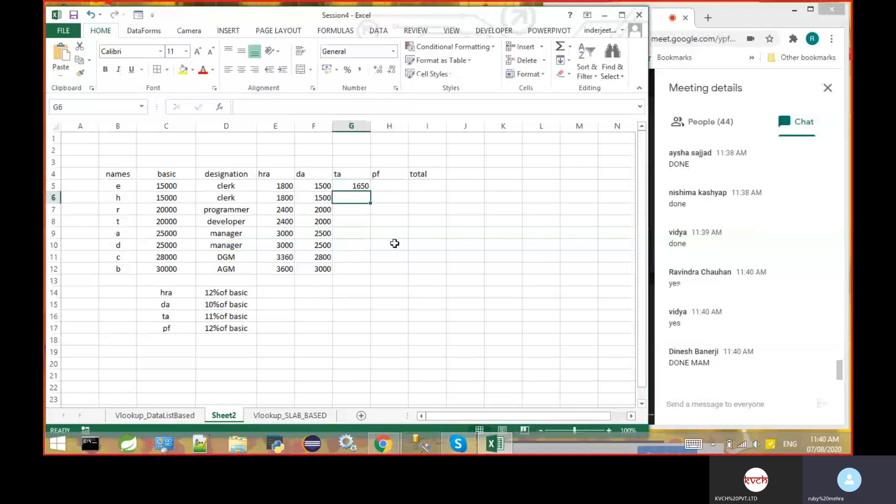
- Fill the ta formula from G5 down through G12 for all remaining employees
{"action": "left_click", "coordinate": [357, 183]}
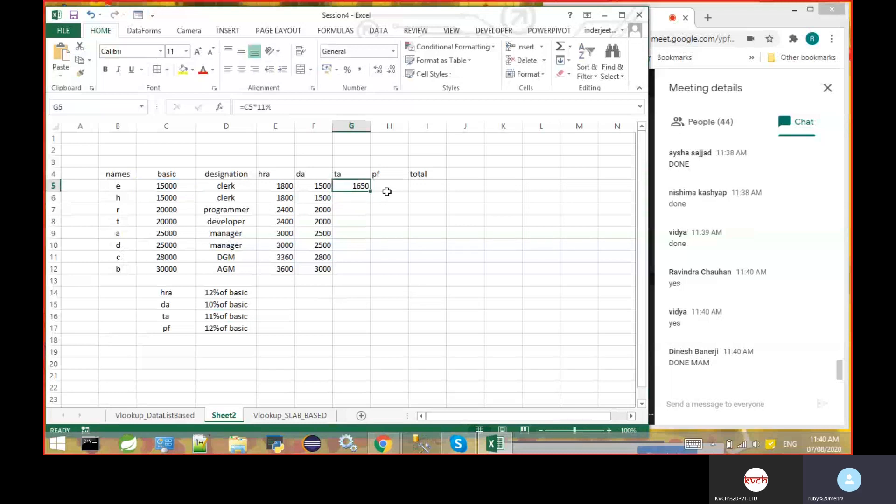
{"action": "left_click_drag", "start_coordinate": [370, 191], "coordinate": [363, 275]}
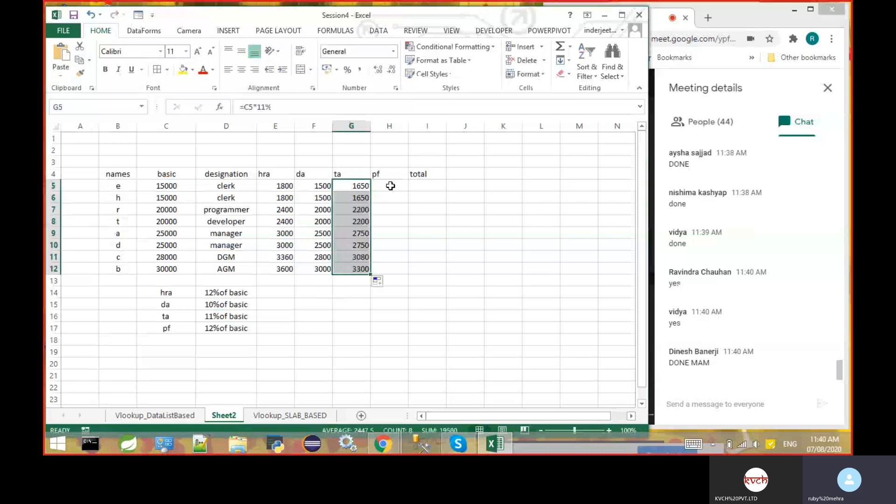
{"action": "left_click", "coordinate": [367, 184]}
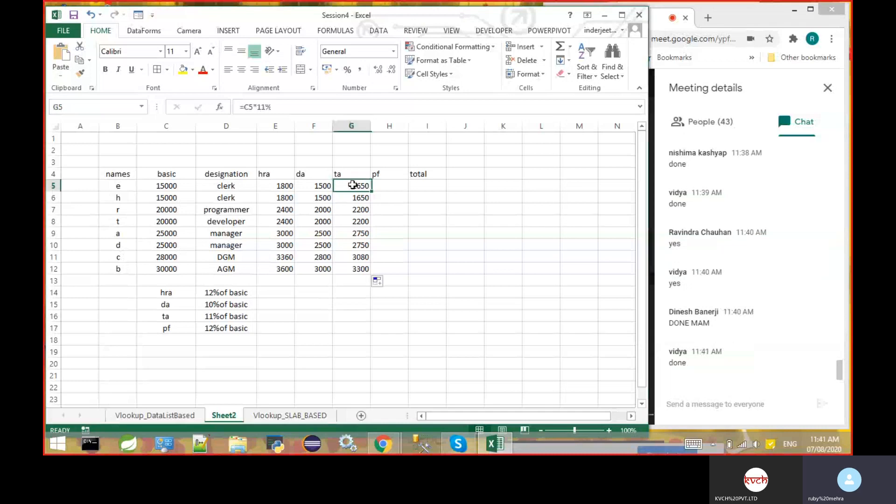
{"action": "left_click", "coordinate": [400, 185]}
{"action": "type", "text": "="}
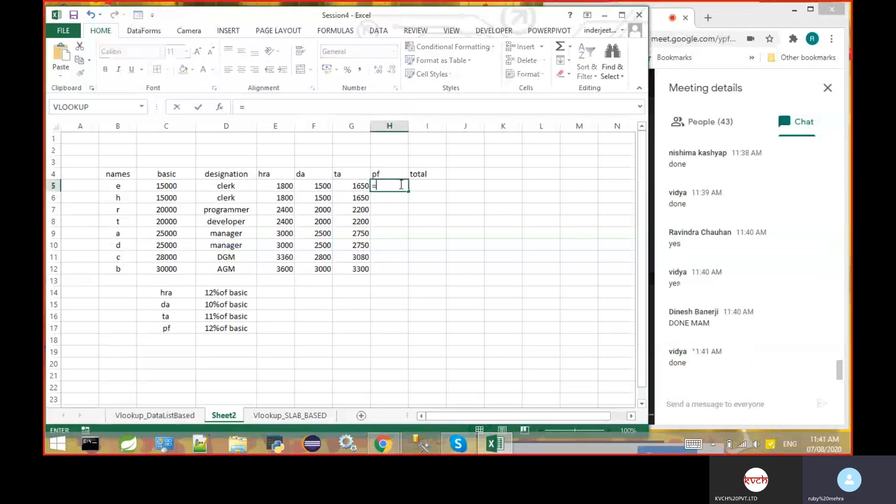
{"action": "left_click", "coordinate": [184, 185]}
{"action": "type", "text": "*"}
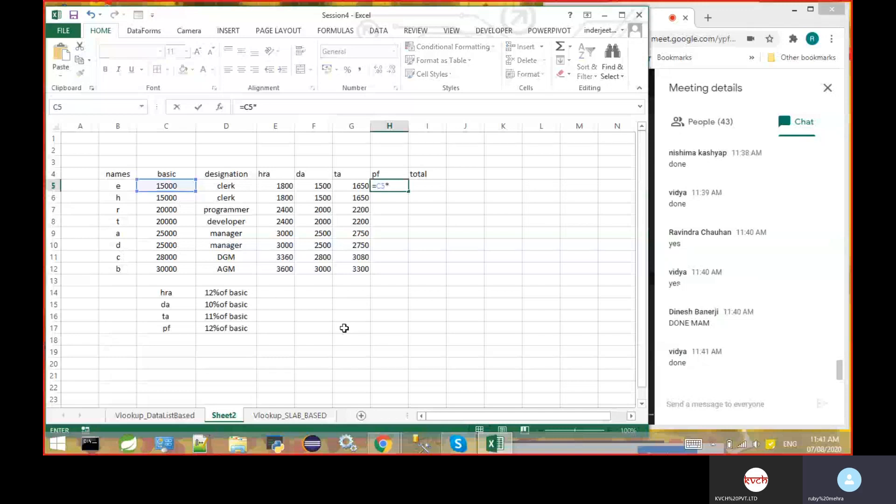
{"action": "key", "text": "BackSpace"}
{"action": "key", "text": "BackSpace"}
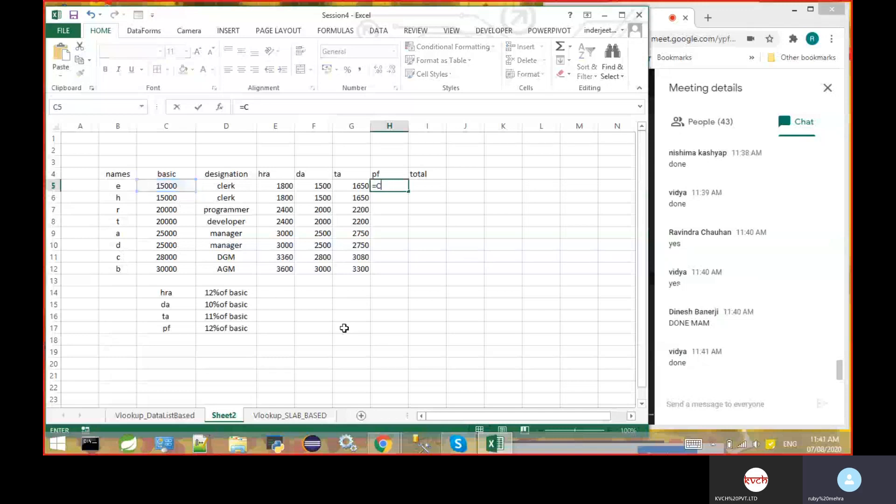
{"action": "key", "text": "Escape"}
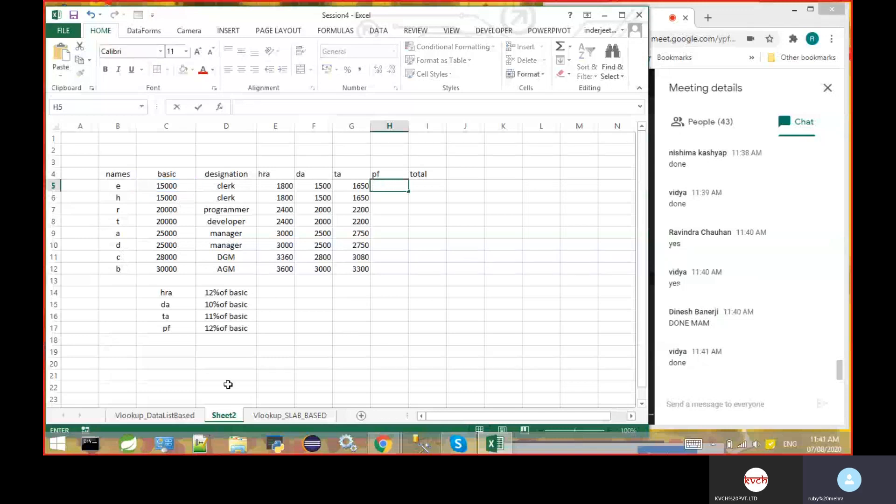
- Change the pf rate in D17 to 13% of basic
{"action": "double_click", "coordinate": [214, 329]}
{"action": "key", "text": "BackSpace"}
{"action": "type", "text": "3"}
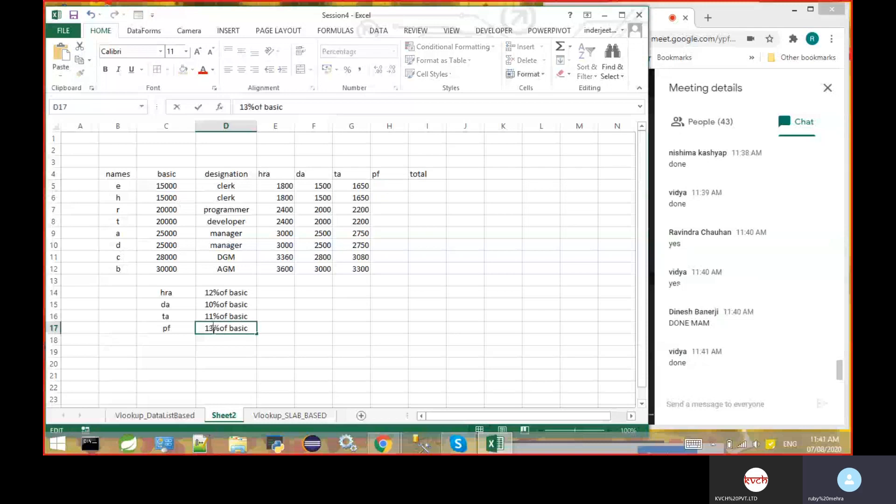
{"action": "left_click", "coordinate": [389, 364]}
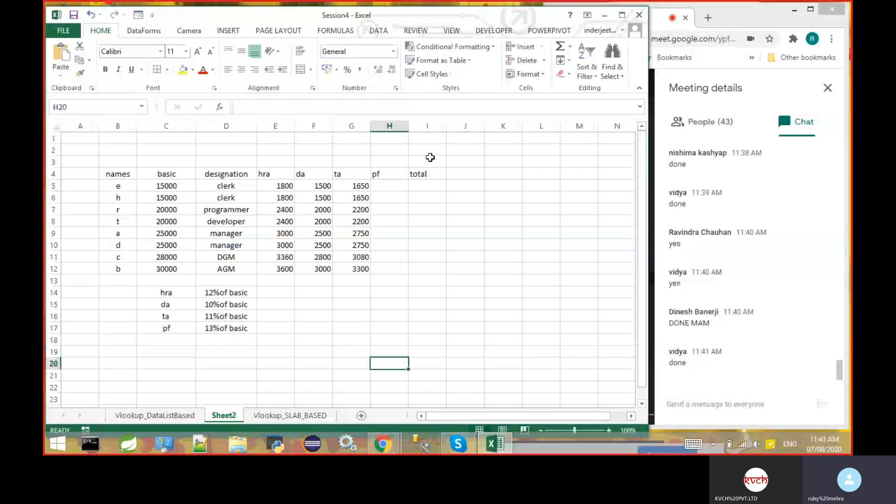
- Calculate the first employee's pf in H5 with the formula =C5*13%
{"action": "left_click", "coordinate": [384, 189]}
{"action": "type", "text": "="}
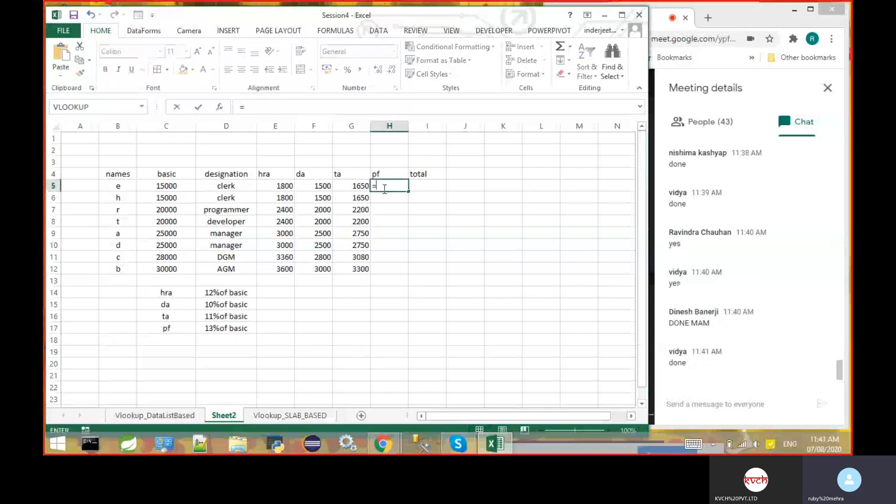
{"action": "left_click", "coordinate": [184, 186]}
{"action": "type", "text": "*"}
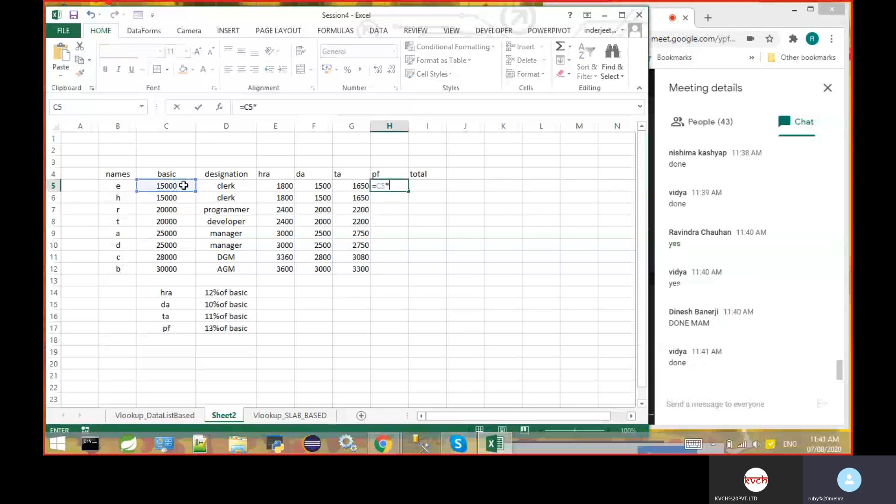
{"action": "type", "text": "13%"}
{"action": "key", "text": "Return"}
- Fill the pf formula from H5 down through H12 for all remaining employees
{"action": "left_click", "coordinate": [399, 185]}
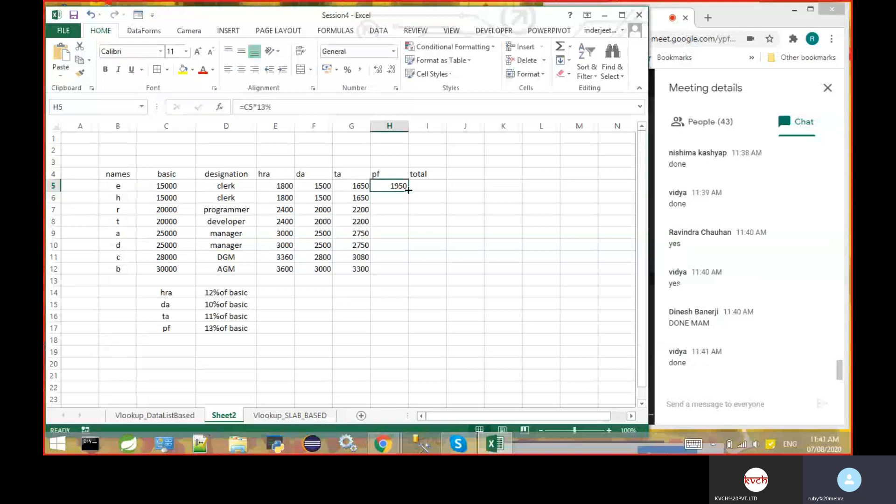
{"action": "left_click_drag", "start_coordinate": [409, 191], "coordinate": [402, 274]}
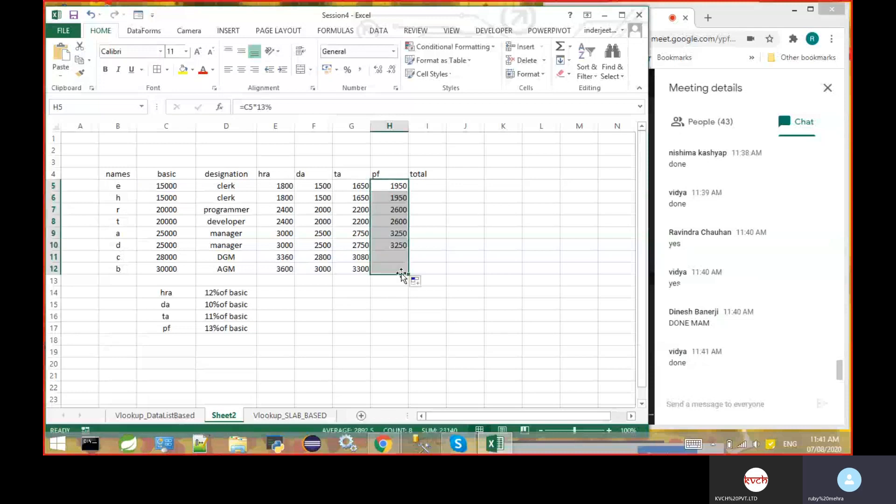
{"action": "left_click", "coordinate": [470, 241]}
{"action": "left_click", "coordinate": [385, 186]}
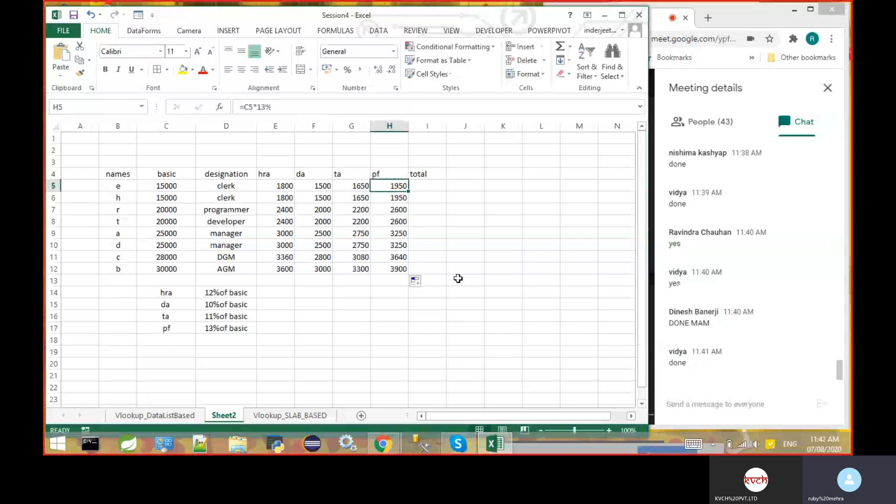
- Switch to the Google Meet window in Chrome
{"action": "left_click", "coordinate": [732, 10]}
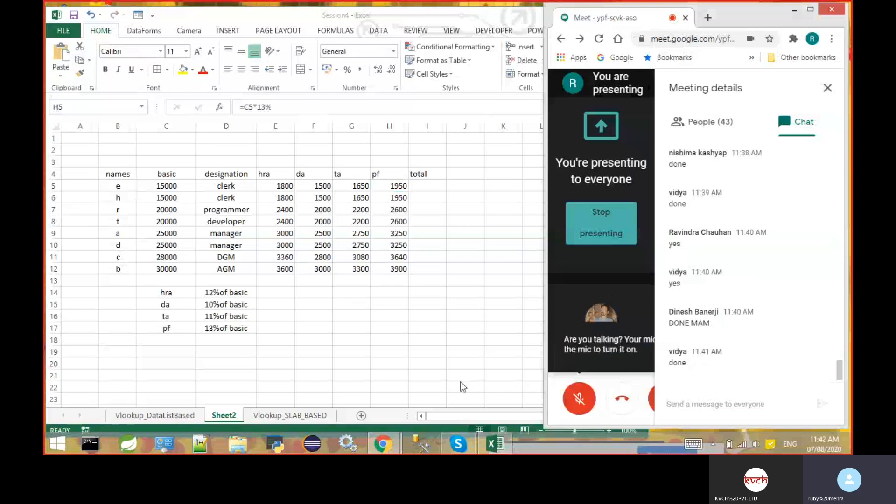
- Switch back to the Excel worksheet and review the first employee's pf formula in H5
{"action": "key", "text": "alt+Tab"}
{"action": "key", "text": "F2"}
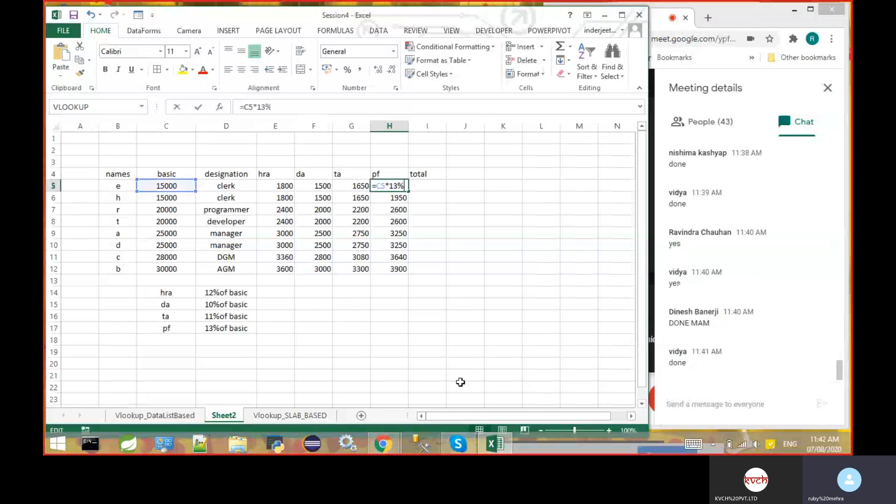
{"action": "left_click", "coordinate": [461, 383]}
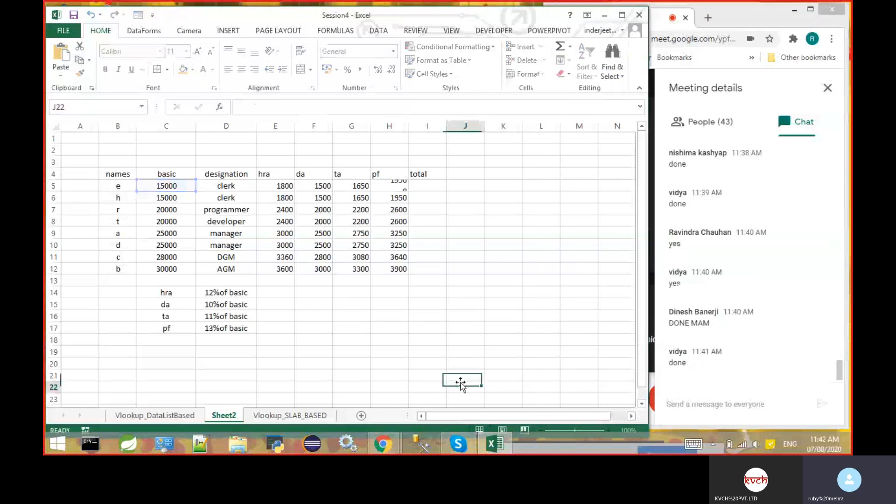
{"action": "key", "text": "ctrl+Up"}
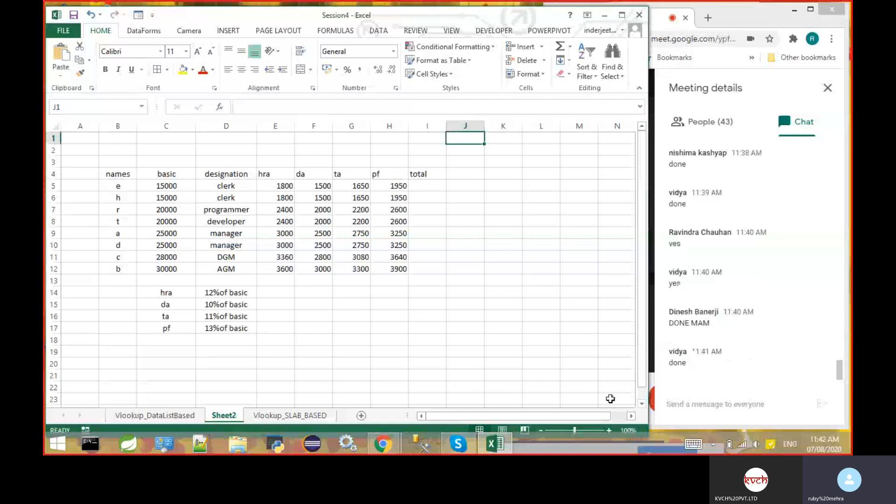
{"action": "left_click", "coordinate": [748, 9]}
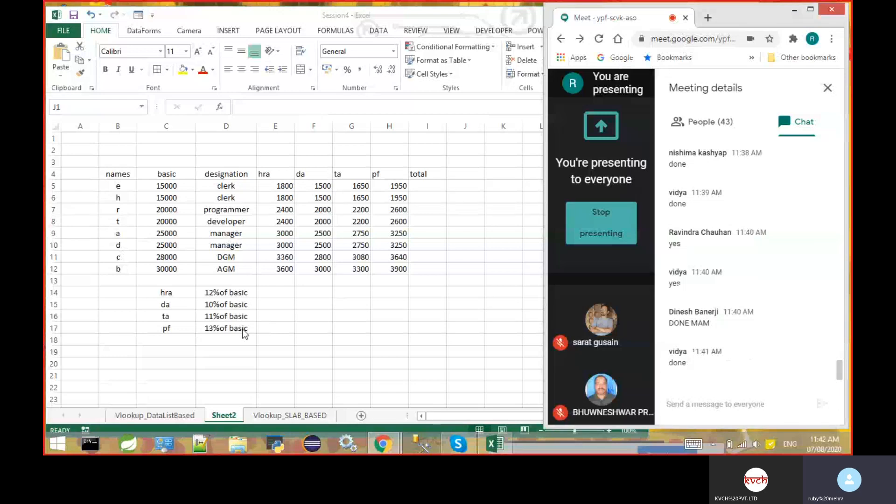
{"action": "left_click", "coordinate": [388, 197]}
{"action": "left_click", "coordinate": [388, 187]}
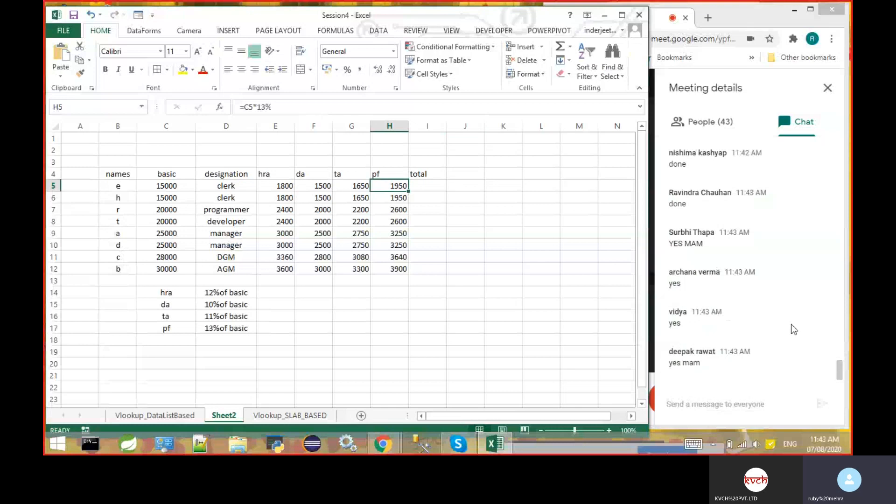
- Calculate the first employee's total in I5 with the formula =SUM(E5:G5)-H5
{"action": "left_click", "coordinate": [427, 186]}
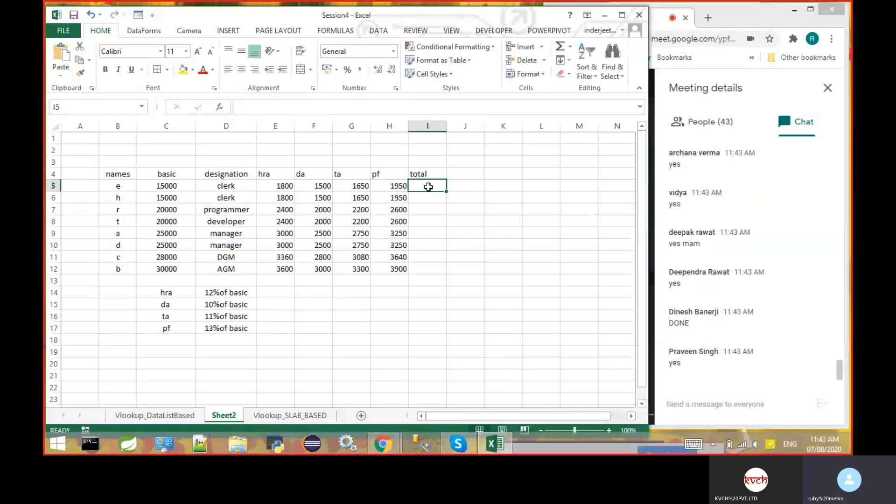
{"action": "type", "text": "="}
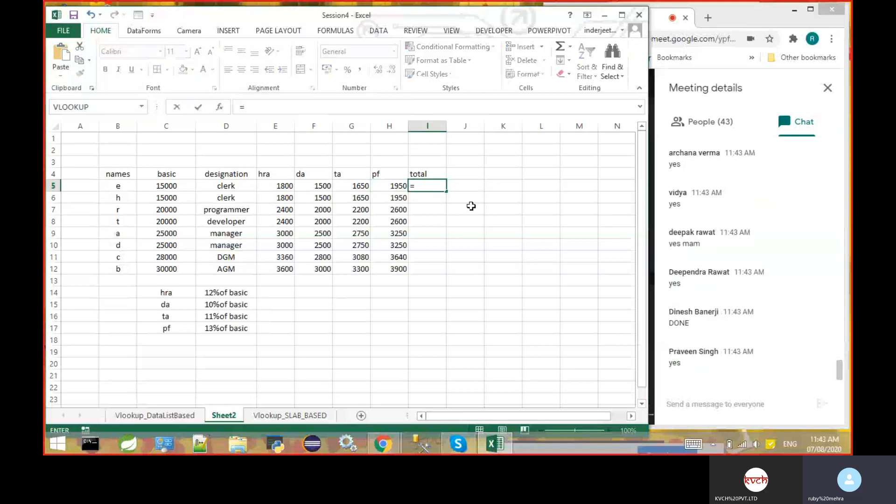
{"action": "type", "text": "sum"}
{"action": "type", "text": "("}
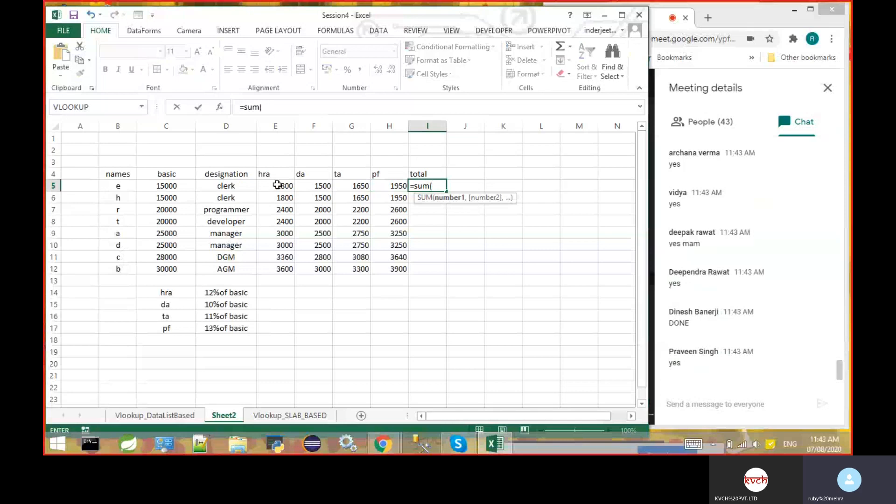
{"action": "left_click_drag", "start_coordinate": [278, 186], "coordinate": [346, 186]}
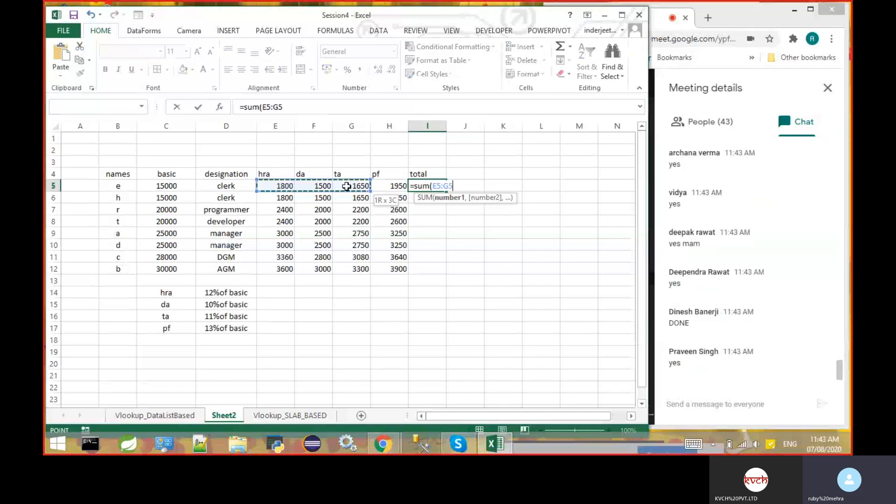
{"action": "left_click_drag", "start_coordinate": [346, 186], "coordinate": [346, 186]}
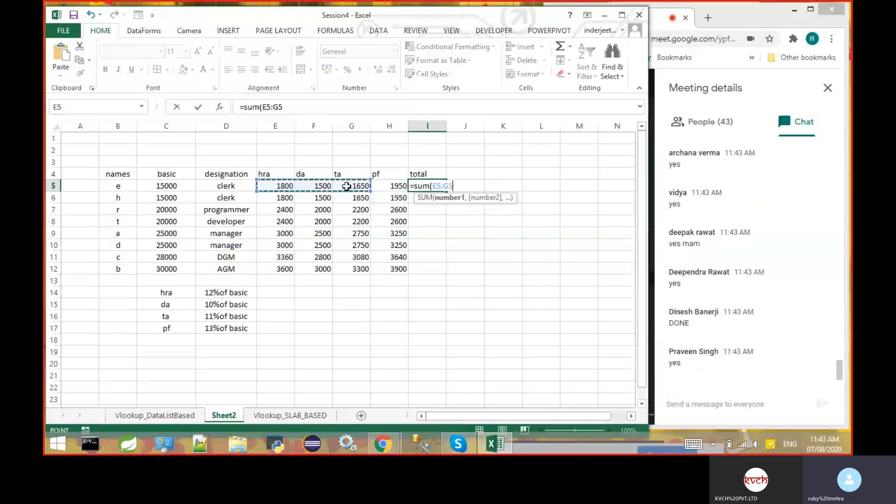
{"action": "type", "text": ")"}
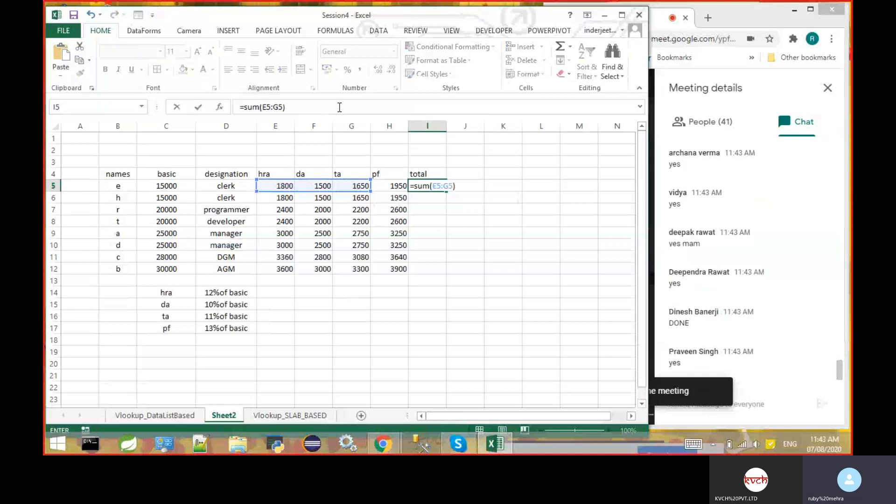
{"action": "type", "text": "-"}
{"action": "left_click", "coordinate": [400, 186]}
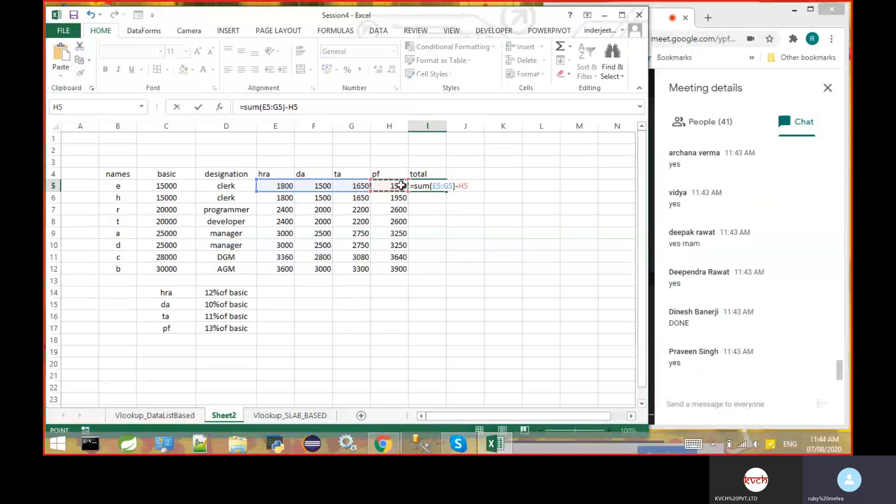
{"action": "key", "text": "Return"}
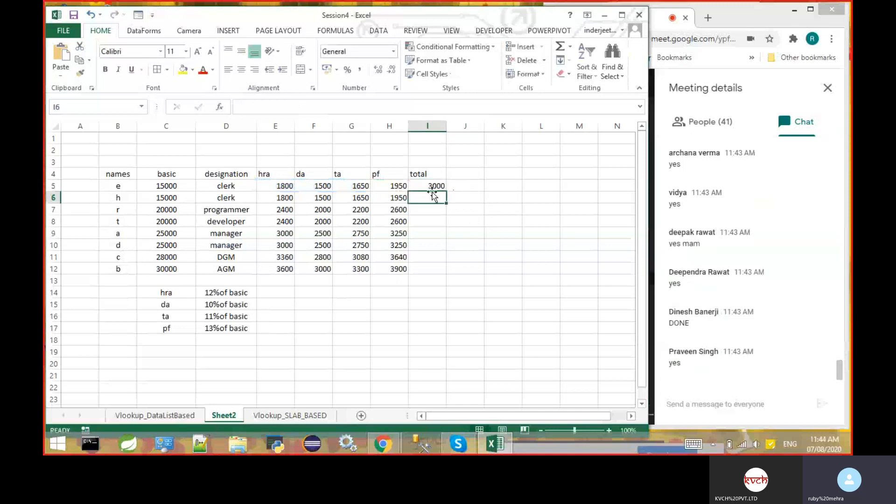
- Fill the total formula from I5 down through I12 for the remaining employees
{"action": "left_click", "coordinate": [430, 185]}
{"action": "left_click_drag", "start_coordinate": [447, 191], "coordinate": [448, 275]}
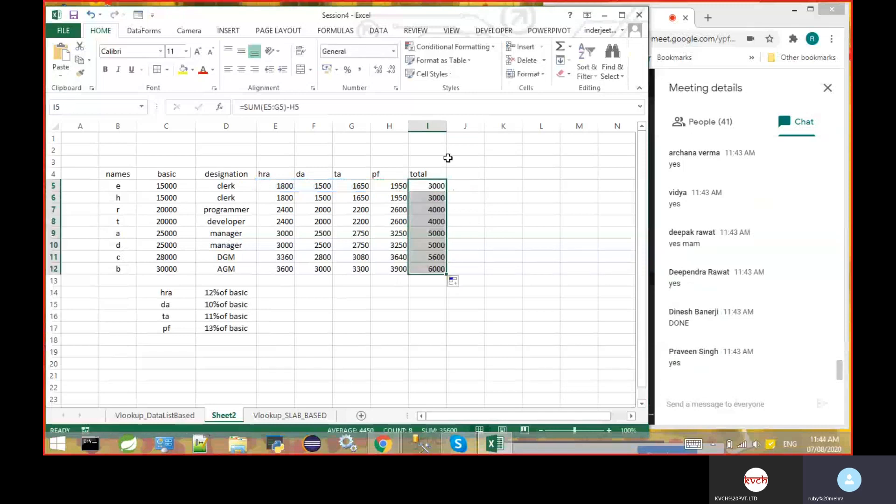
- Add the basic salary C5 to the total formula in I5, making it =SUM(E5:G5,C5)-H5
{"action": "left_click_drag", "start_coordinate": [435, 182], "coordinate": [436, 185]}
{"action": "left_click", "coordinate": [437, 185]}
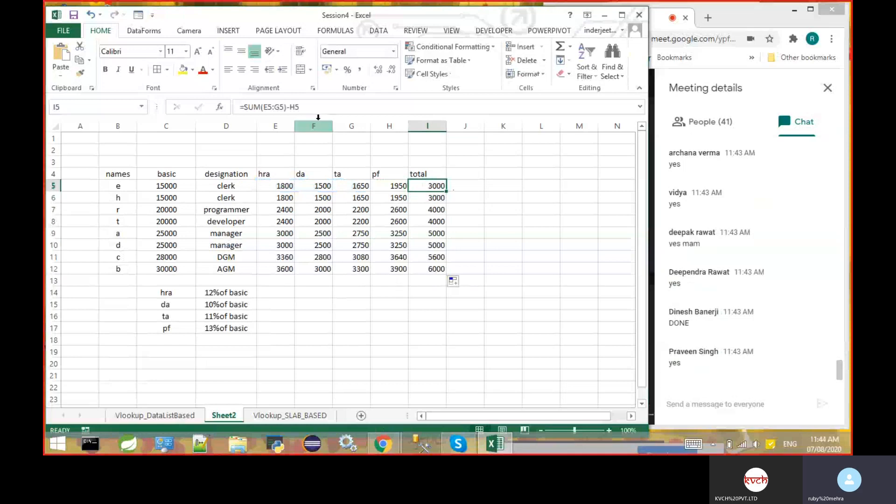
{"action": "left_click", "coordinate": [284, 106]}
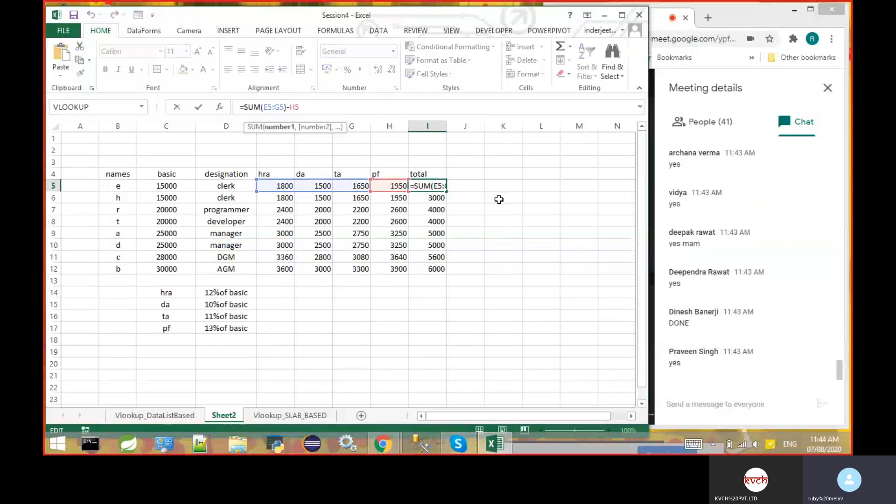
{"action": "type", "text": ","}
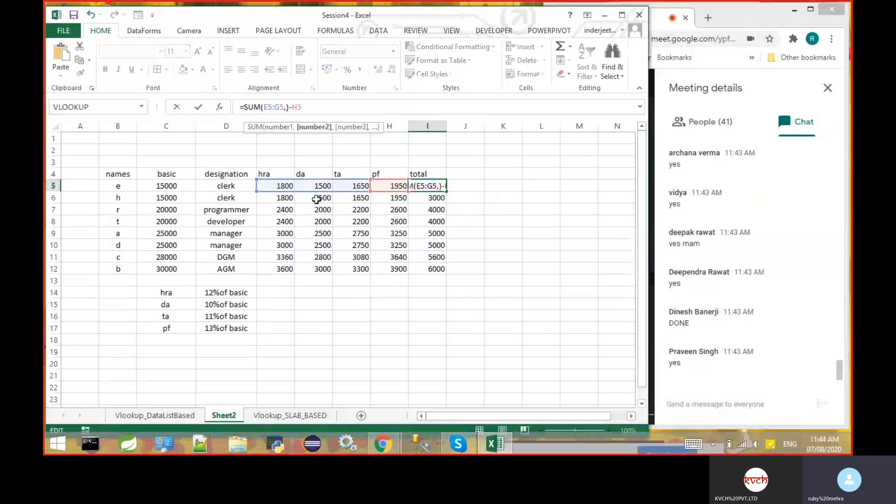
{"action": "left_click", "coordinate": [183, 187]}
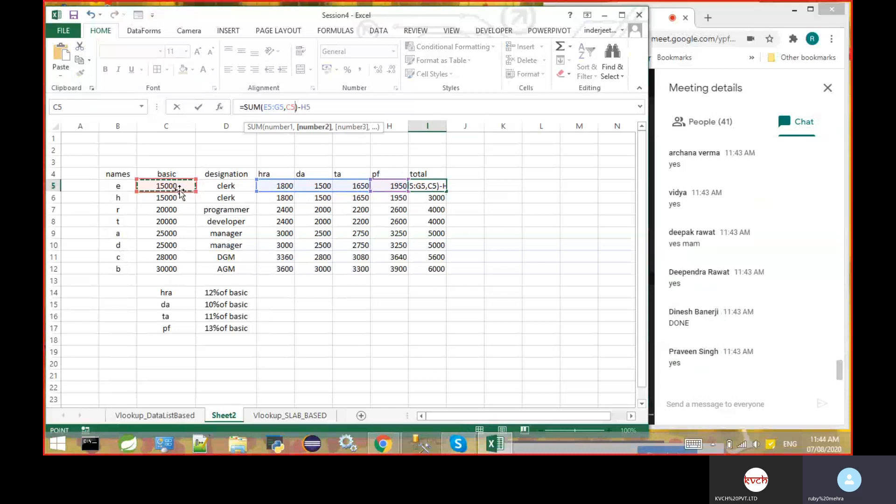
{"action": "left_click", "coordinate": [314, 107]}
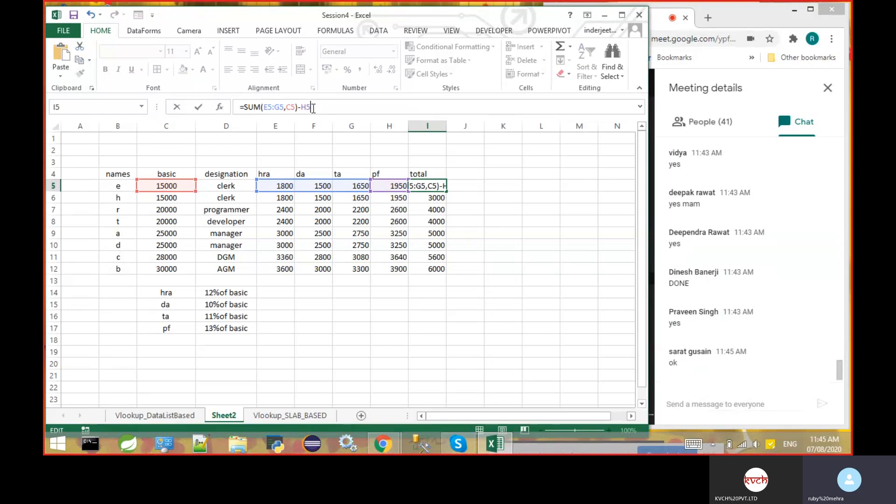
{"action": "key", "text": "Return"}
- Refill I6 through I12 with the corrected total formula from I5 and reselect I5
{"action": "left_click", "coordinate": [434, 185]}
{"action": "left_click_drag", "start_coordinate": [446, 191], "coordinate": [447, 271]}
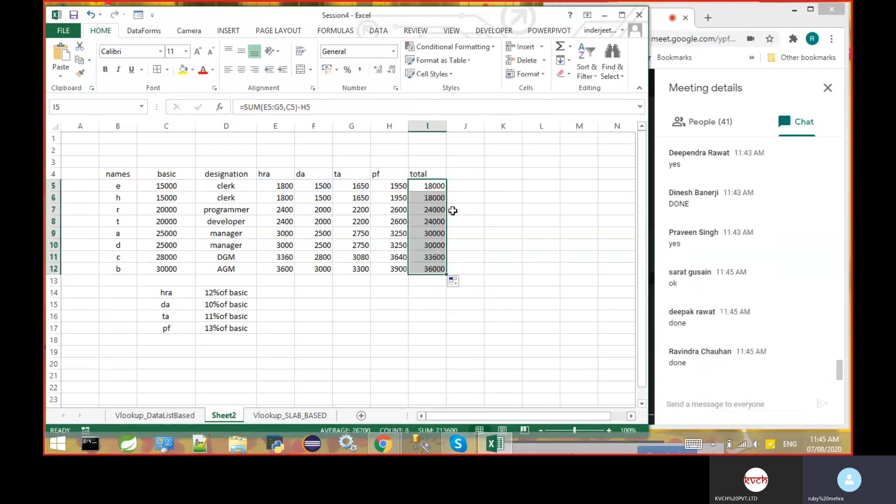
{"action": "left_click", "coordinate": [453, 211]}
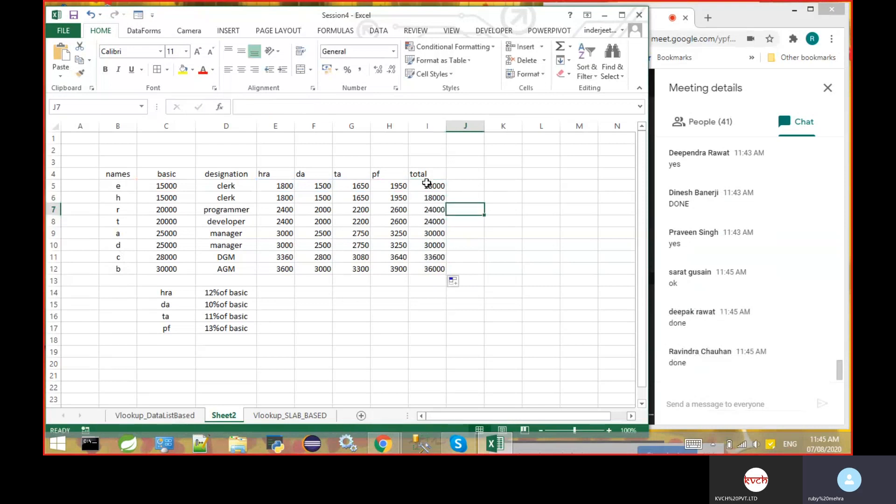
{"action": "left_click", "coordinate": [427, 183]}
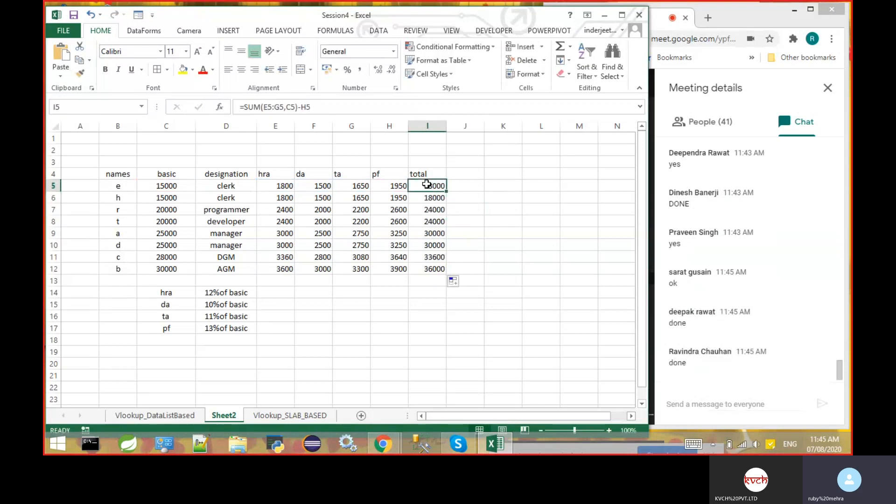
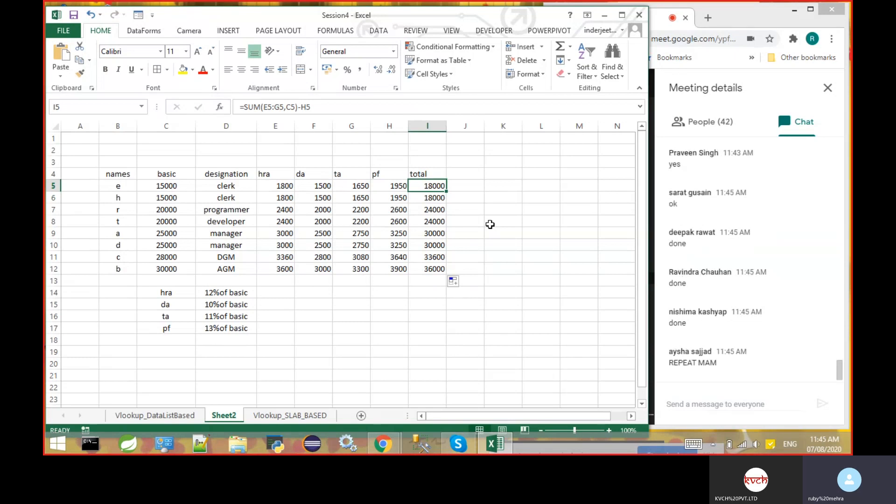
{"action": "left_click", "coordinate": [744, 15]}
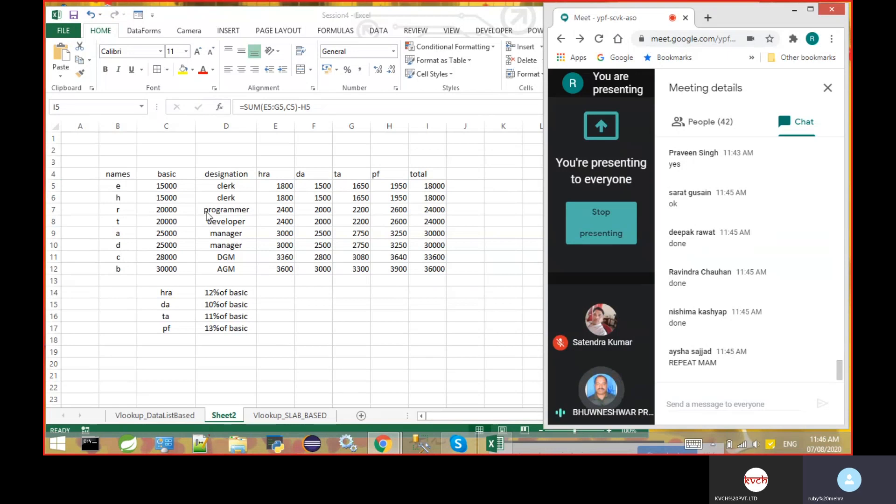
{"action": "double_click", "coordinate": [184, 188]}
{"action": "left_click", "coordinate": [183, 187]}
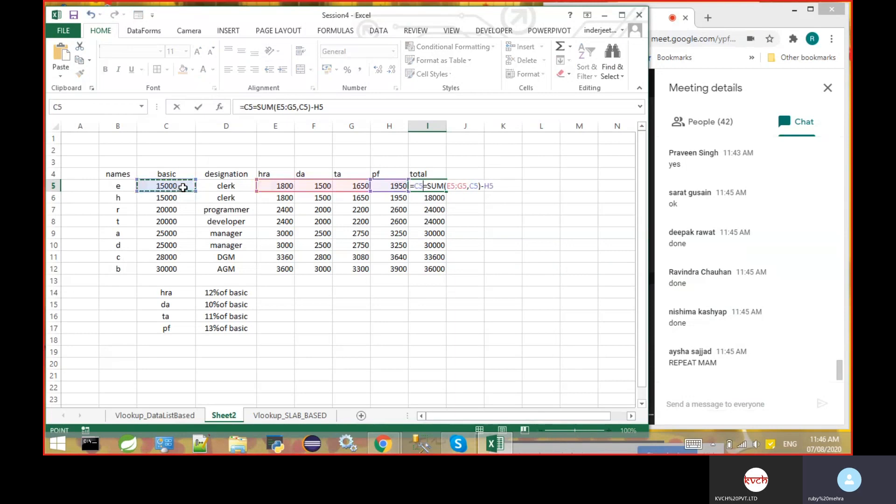
{"action": "key", "text": "BackSpace"}
{"action": "key", "text": "BackSpace"}
{"action": "key", "text": "Return"}
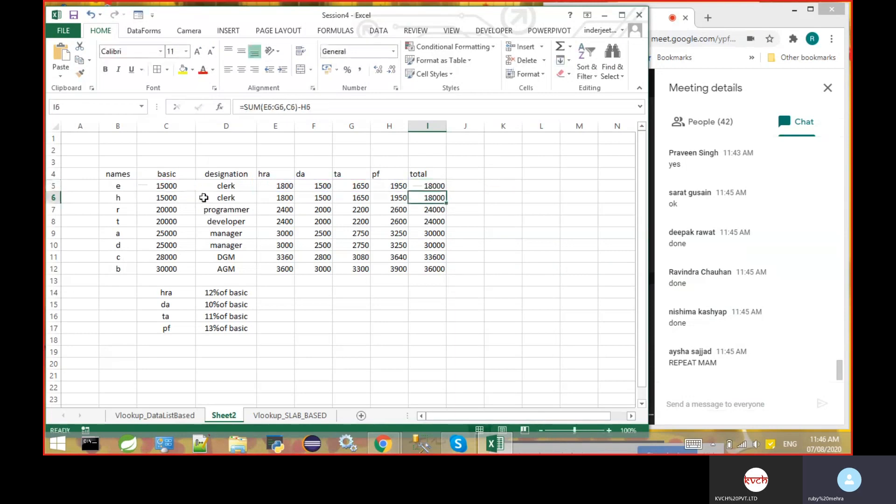
- Change the basic salaries of the two clerks to 15000.89 in C5 and 15000.67 in C6
{"action": "left_click", "coordinate": [182, 186]}
{"action": "double_click", "coordinate": [183, 187]}
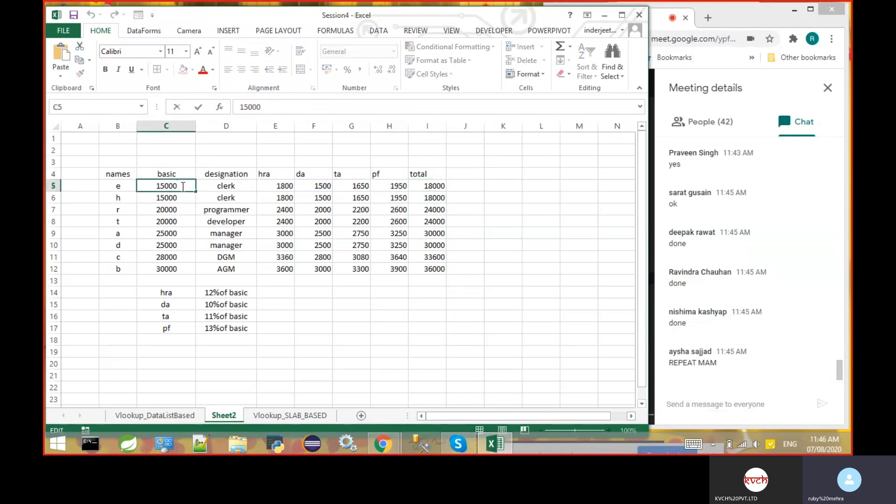
{"action": "type", "text": ".89"}
{"action": "key", "text": "Return"}
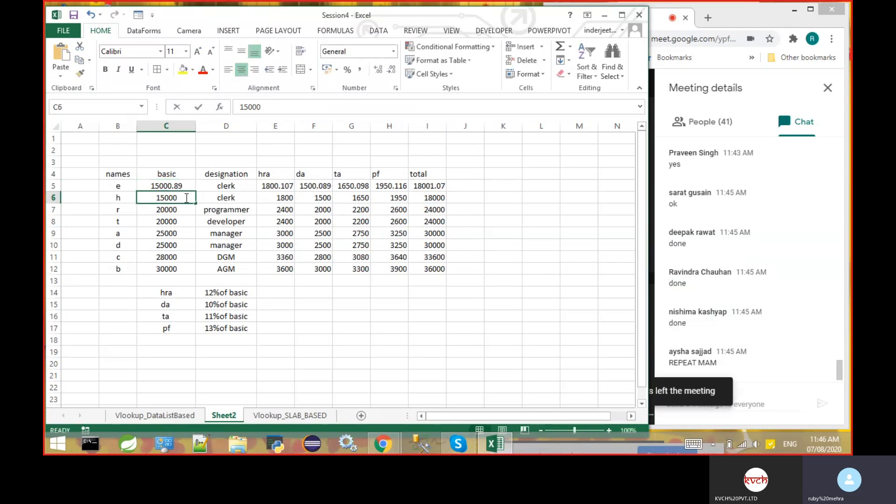
{"action": "double_click", "coordinate": [187, 198]}
{"action": "type", "text": ".67"}
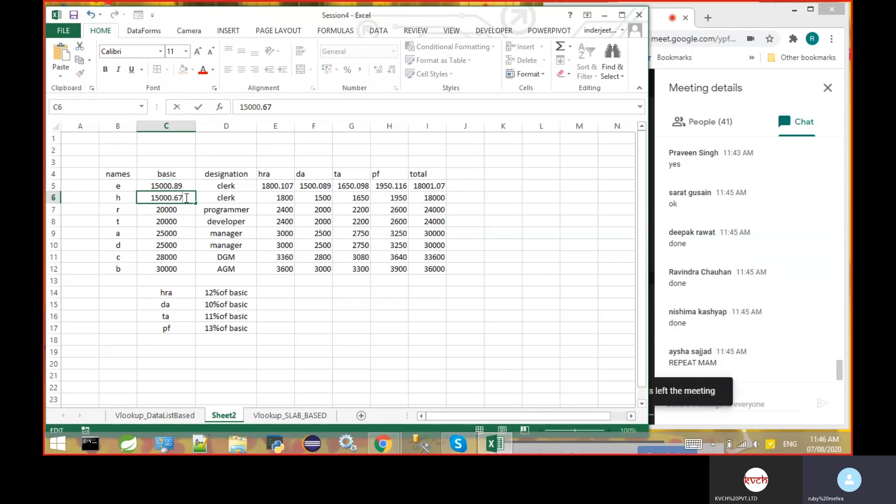
{"action": "key", "text": "Return"}
- Set the basic salaries of the programmer in C7 and the developer in C8 to 20000.56 each
{"action": "double_click", "coordinate": [186, 210]}
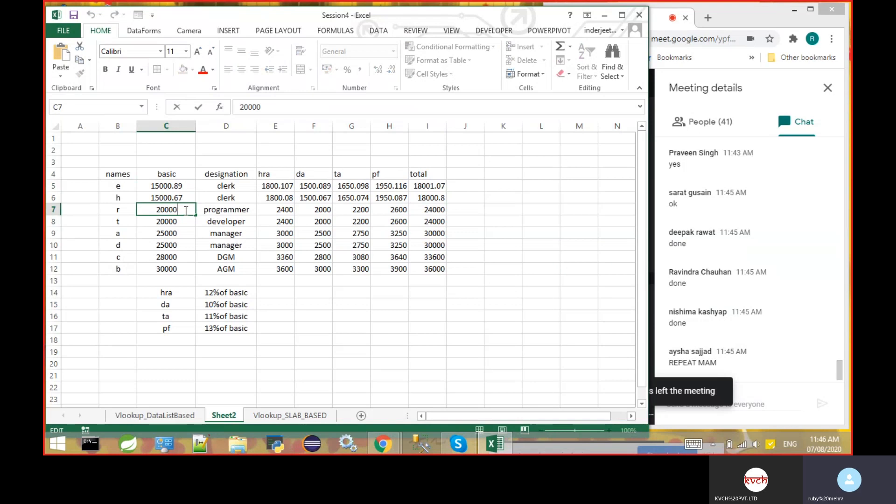
{"action": "type", "text": ".56"}
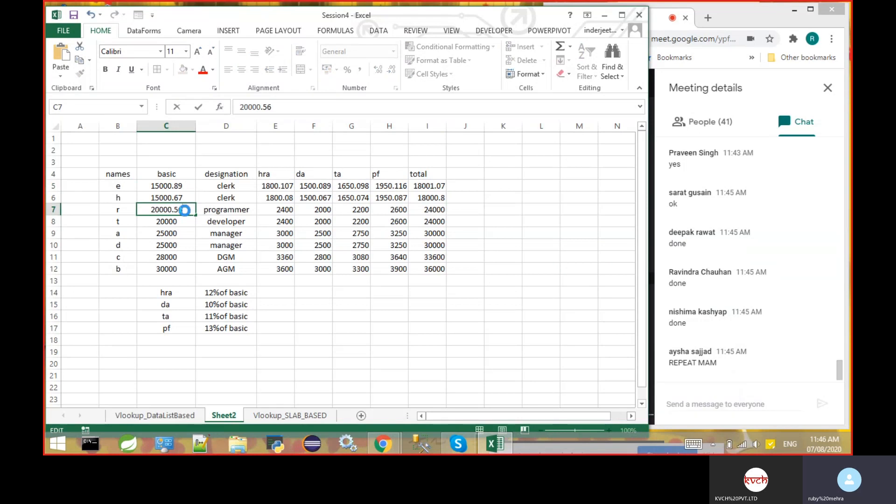
{"action": "key", "text": "Return"}
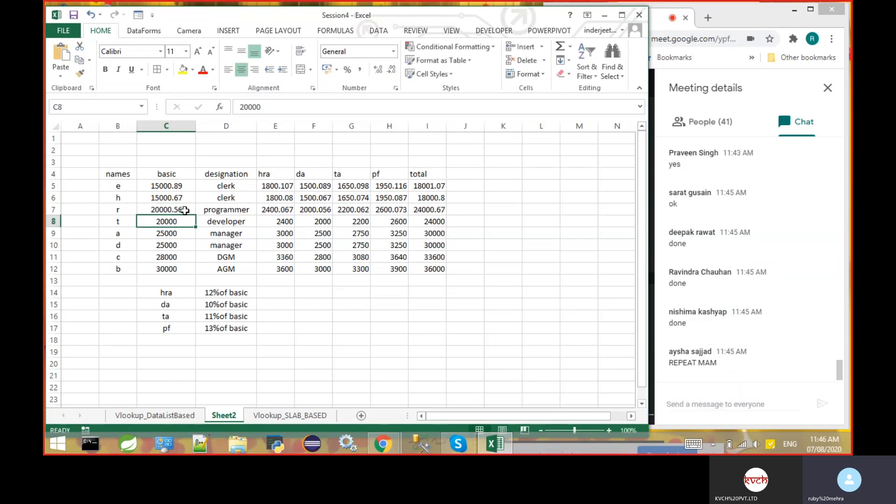
{"action": "double_click", "coordinate": [186, 224]}
{"action": "type", "text": ".56"}
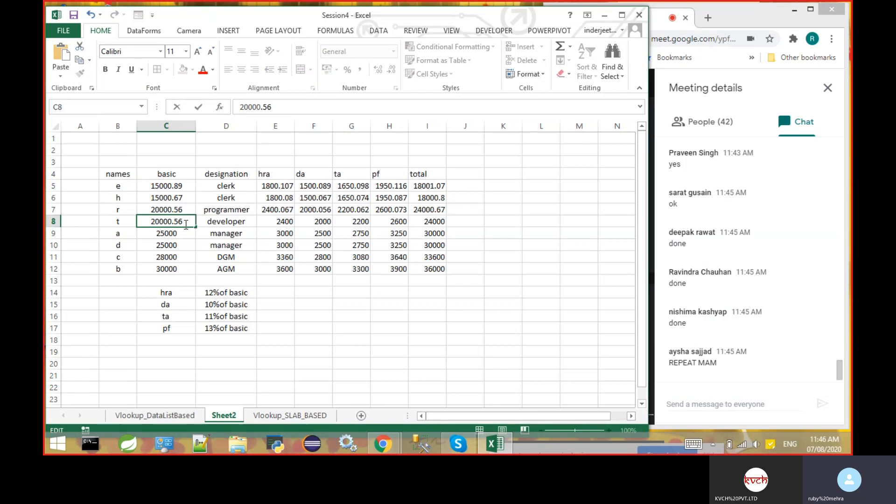
{"action": "key", "text": "Return"}
- Change the two managers' basic salaries to 25000.45 in C9 and 25000.34 in C10
{"action": "double_click", "coordinate": [186, 233]}
{"action": "type", "text": ".45"}
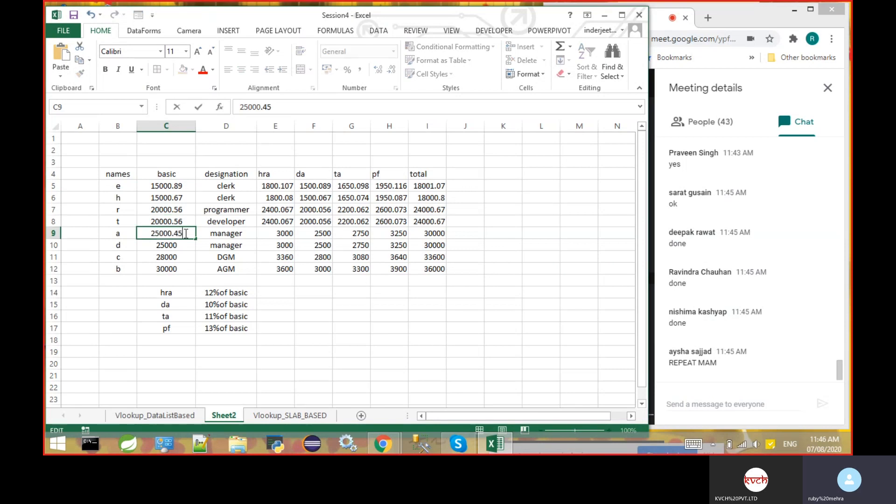
{"action": "key", "text": "Return"}
{"action": "double_click", "coordinate": [183, 246]}
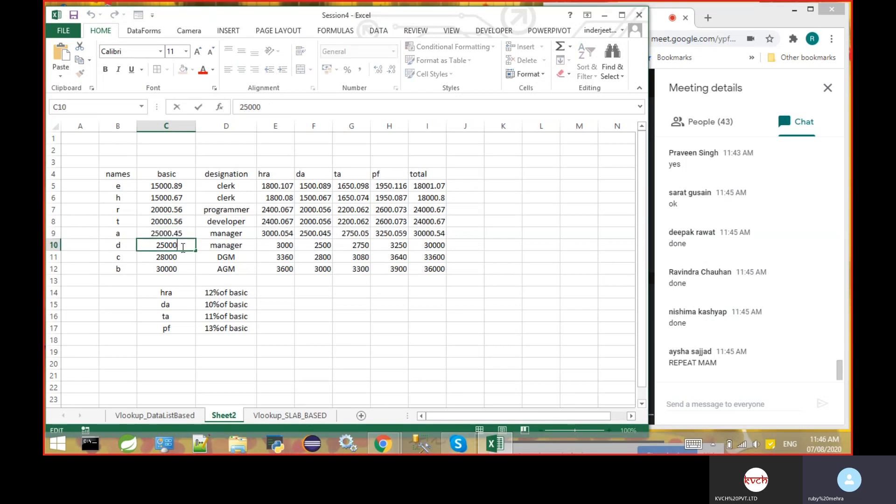
{"action": "type", "text": ".34"}
{"action": "key", "text": "Return"}
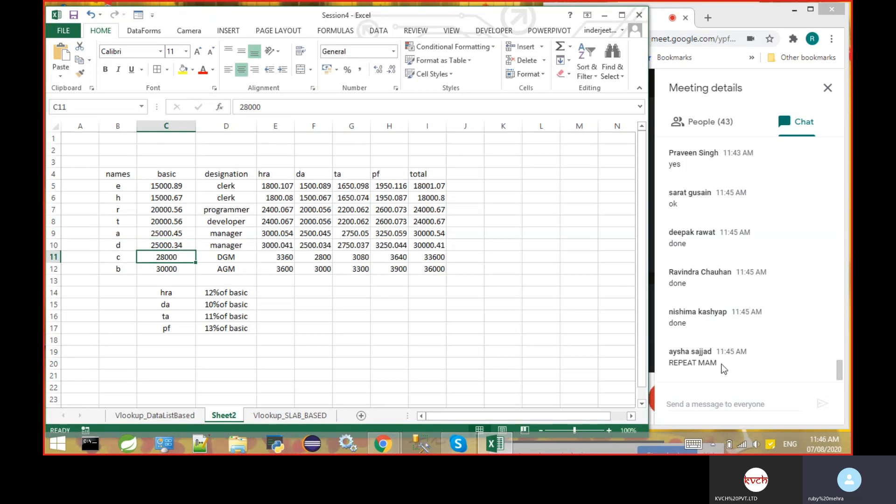
- Set the basic salary of the DGM in C11 to 28000.56 and of the AGM in C12 to 30000.67
{"action": "double_click", "coordinate": [185, 258]}
{"action": "type", "text": "."}
{"action": "type", "text": "56"}
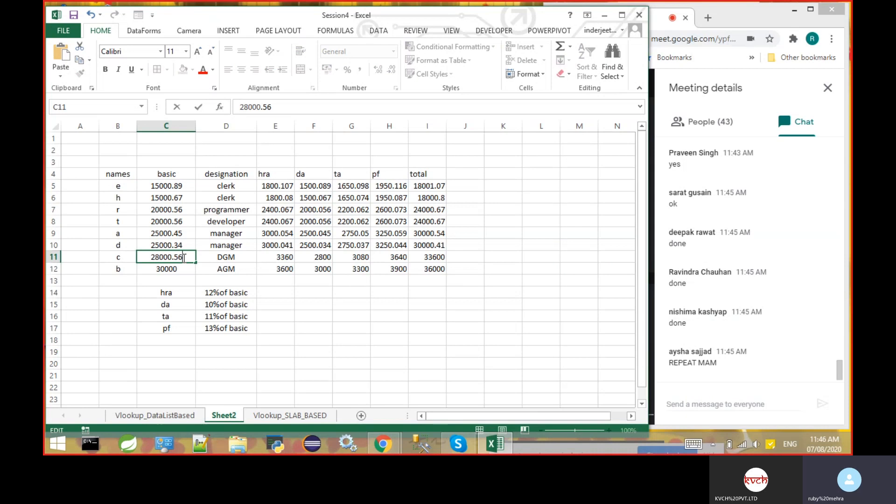
{"action": "left_click", "coordinate": [182, 266]}
{"action": "double_click", "coordinate": [182, 266]}
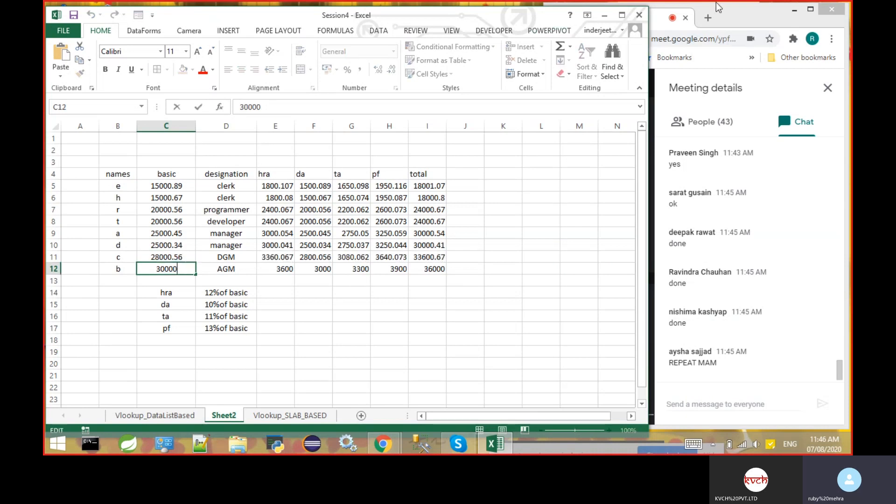
{"action": "left_click", "coordinate": [736, 11]}
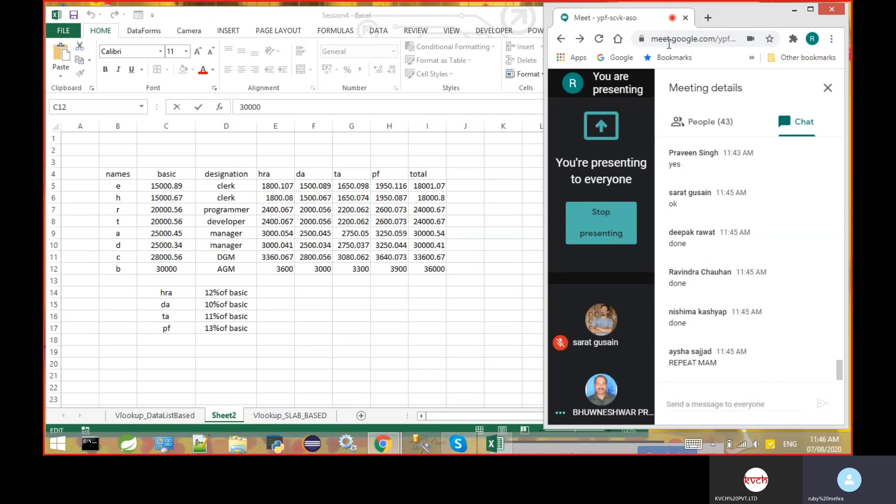
{"action": "double_click", "coordinate": [183, 267]}
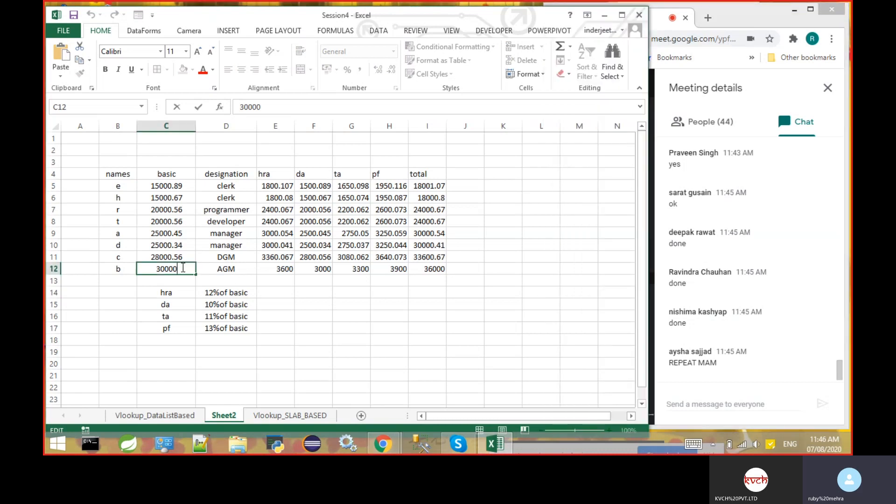
{"action": "left_click", "coordinate": [183, 267]}
{"action": "type", "text": ".67"}
{"action": "key", "text": "Return"}
{"action": "left_click", "coordinate": [313, 332]}
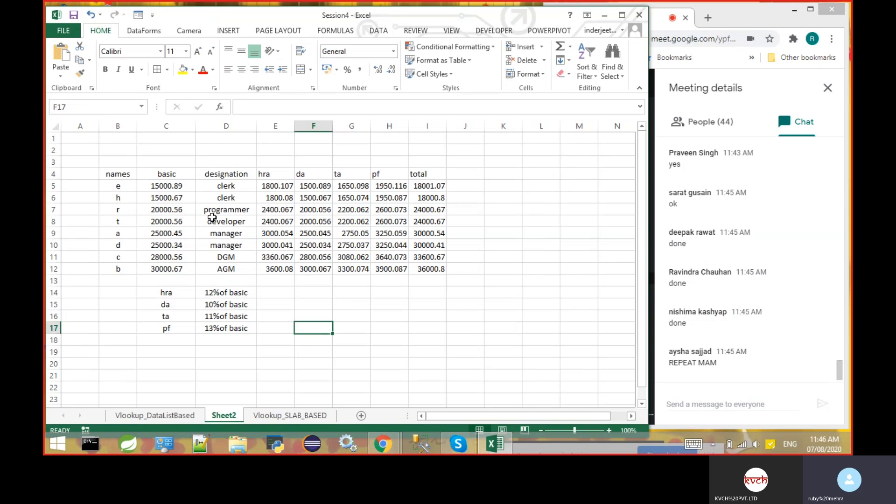
- Widen the total column I to fit all decimals and select the first employee's total in I5
{"action": "left_click", "coordinate": [185, 187]}
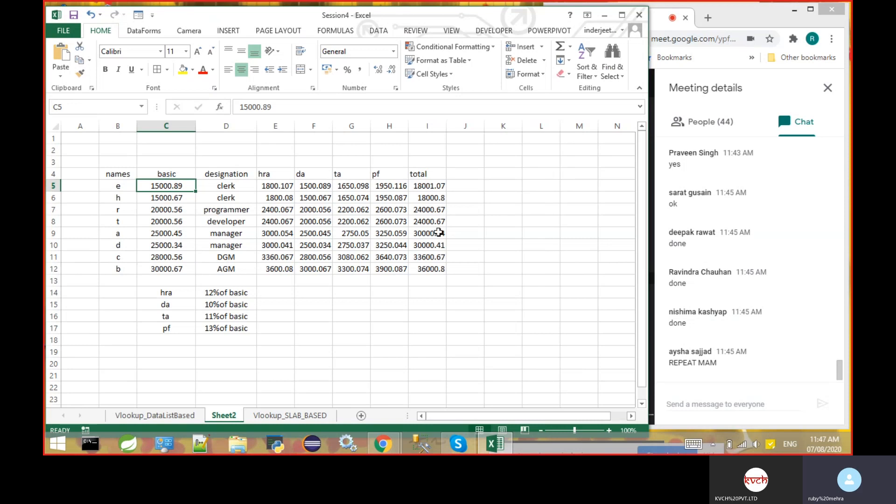
{"action": "left_click_drag", "start_coordinate": [445, 123], "coordinate": [488, 125]}
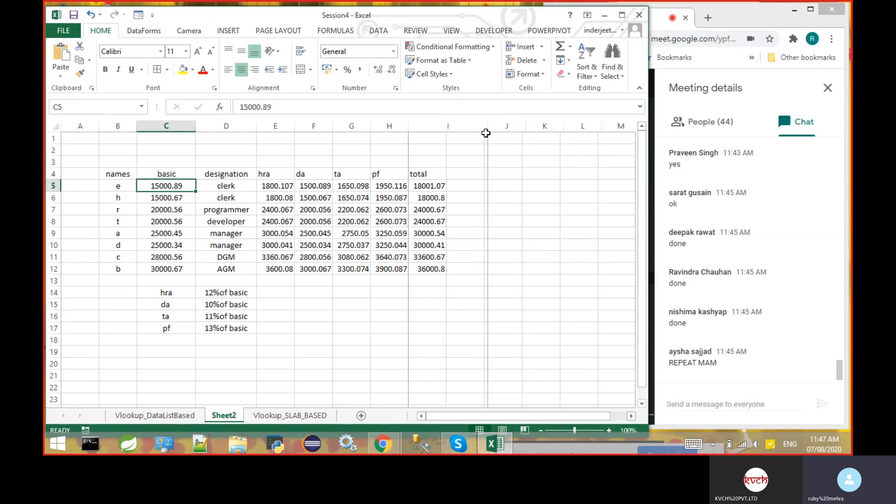
{"action": "left_click", "coordinate": [511, 188]}
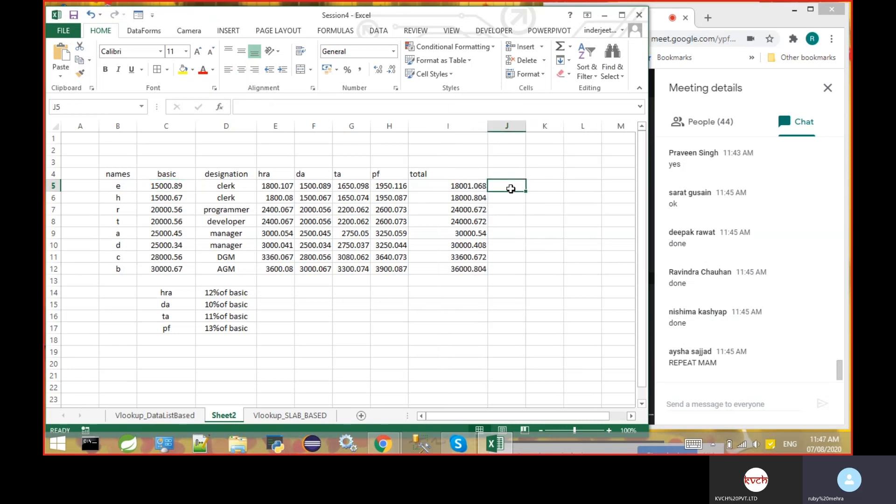
{"action": "left_click", "coordinate": [463, 185]}
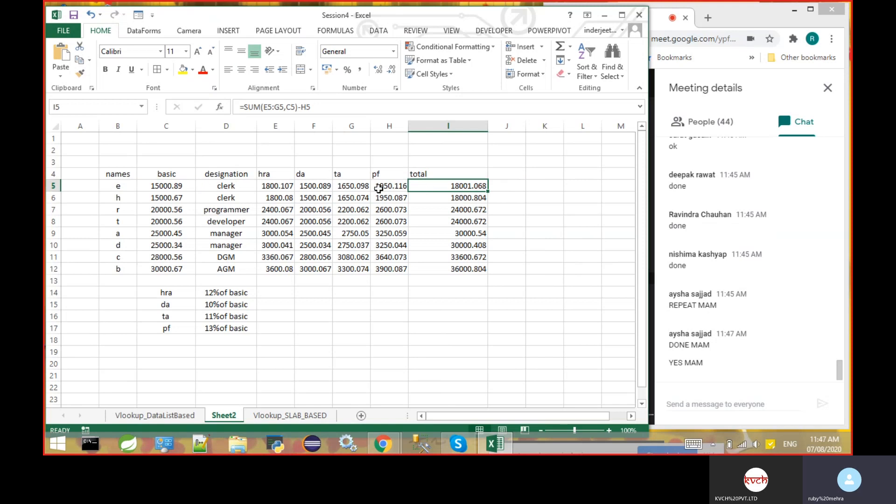
{"action": "left_click", "coordinate": [323, 185]}
{"action": "left_click", "coordinate": [445, 186]}
- Try to round the first employee's total in J5 with the formula =round(I5)
{"action": "left_click", "coordinate": [516, 185]}
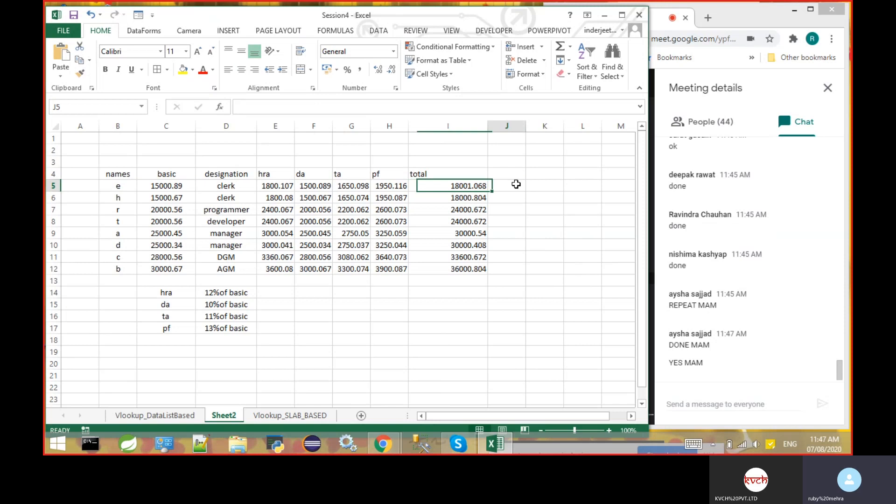
{"action": "type", "text": "="}
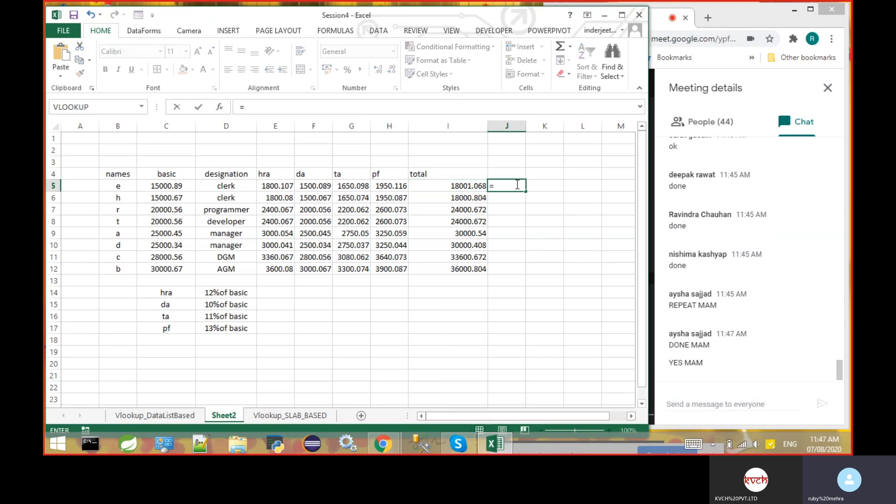
{"action": "type", "text": "round("}
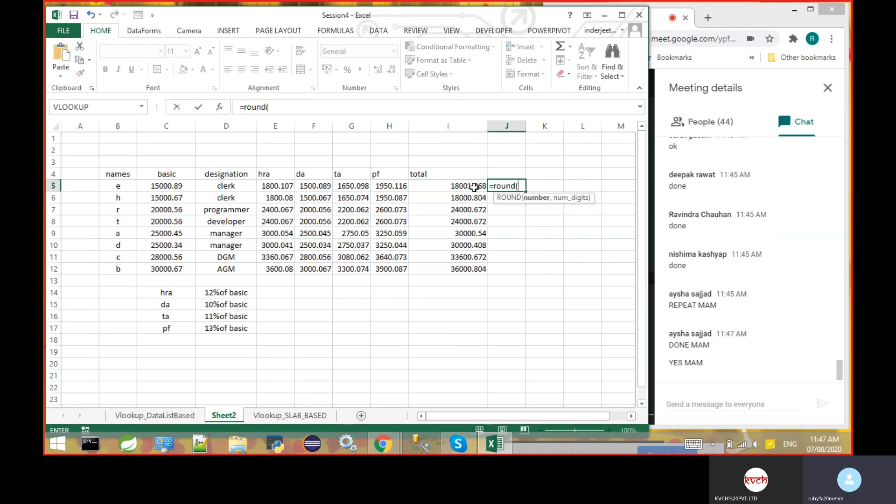
{"action": "left_click", "coordinate": [474, 187]}
{"action": "type", "text": ")"}
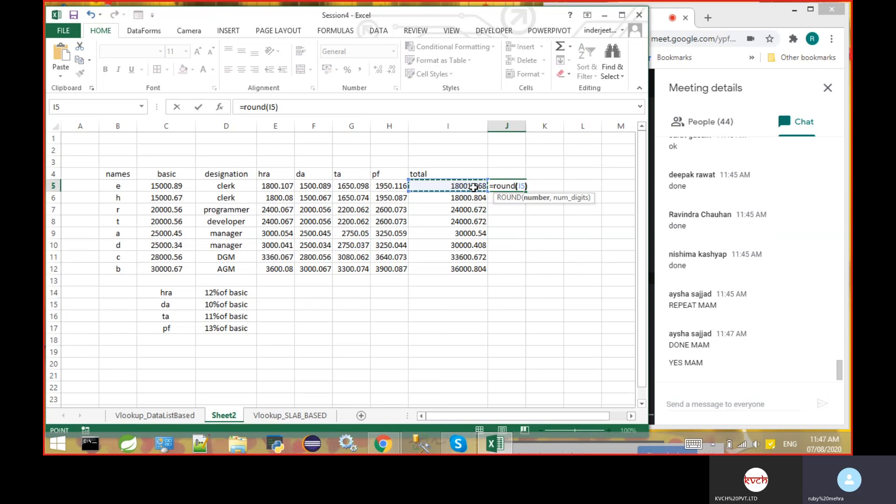
{"action": "key", "text": "Return"}
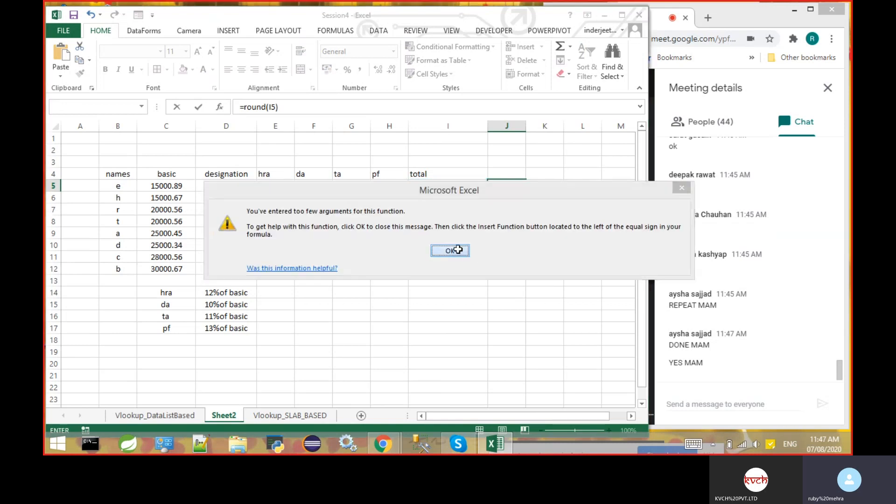
- Discard the rounding formula from J5, leaving the cell empty
{"action": "key", "text": "Return"}
{"action": "key", "text": "BackSpace"}
{"action": "key", "text": "BackSpace"}
{"action": "key", "text": "BackSpace"}
{"action": "key", "text": "BackSpace"}
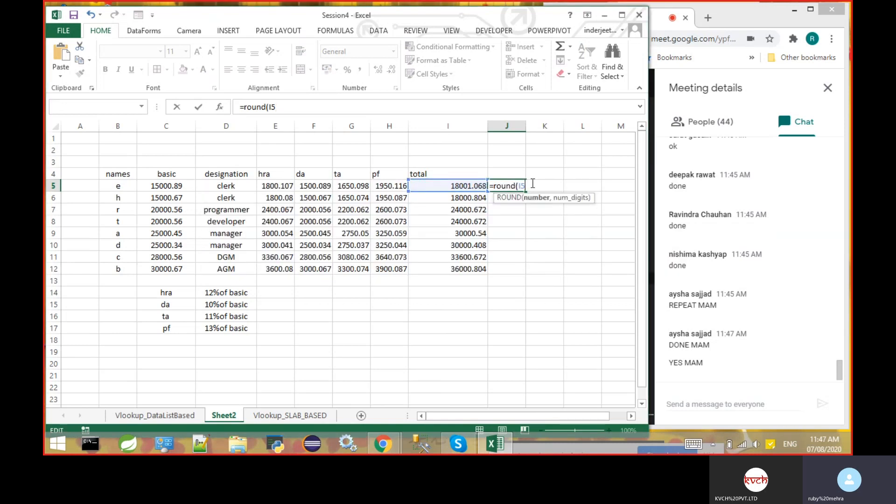
{"action": "key", "text": "BackSpace"}
{"action": "key", "text": "BackSpace"}
{"action": "key", "text": "Escape"}
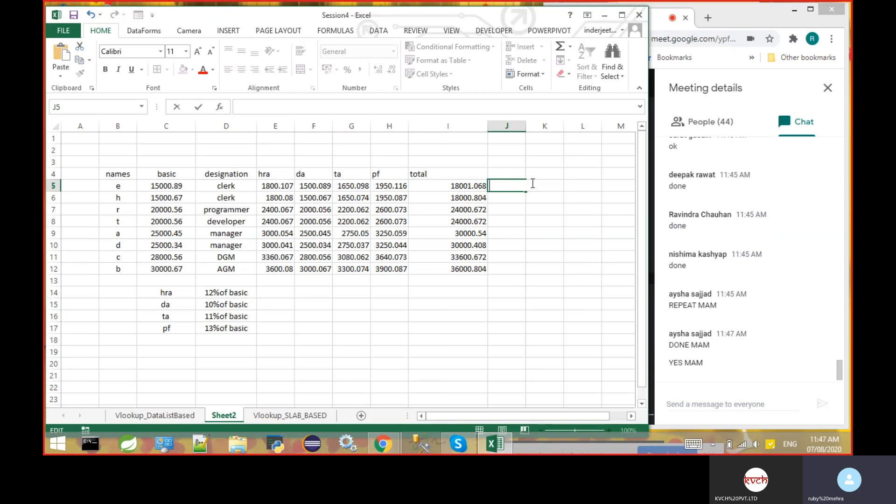
{"action": "left_click", "coordinate": [541, 232]}
- Open the cell formatting for the totals in I5:I12 and choose the Number category
{"action": "left_click", "coordinate": [463, 186]}
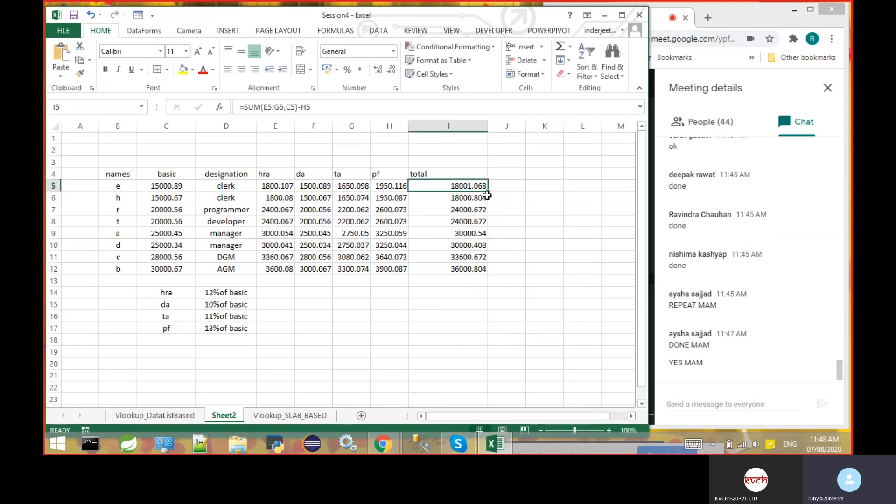
{"action": "left_click_drag", "start_coordinate": [476, 185], "coordinate": [469, 269]}
{"action": "right_click", "coordinate": [467, 214]}
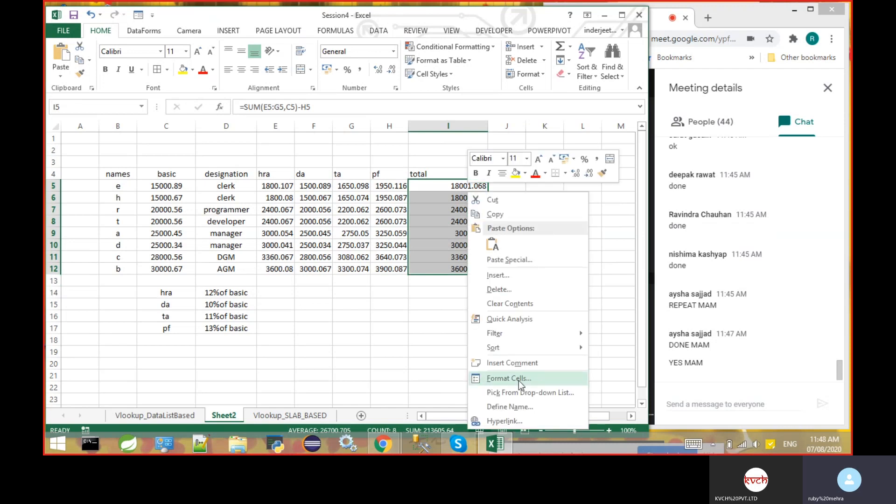
{"action": "key", "text": "Escape"}
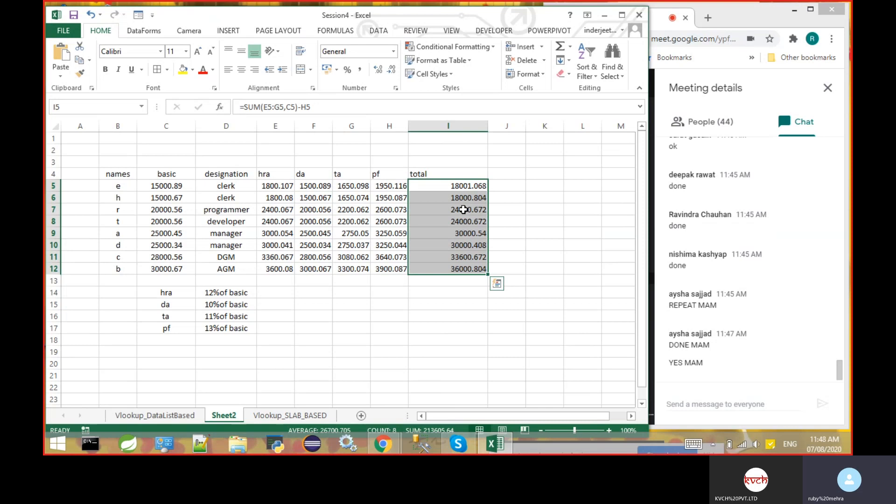
{"action": "right_click", "coordinate": [464, 210]}
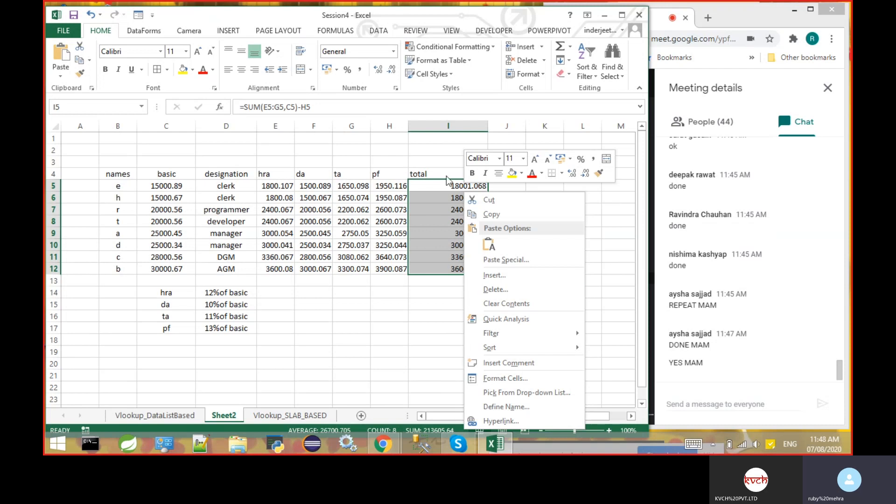
{"action": "right_click", "coordinate": [451, 205]}
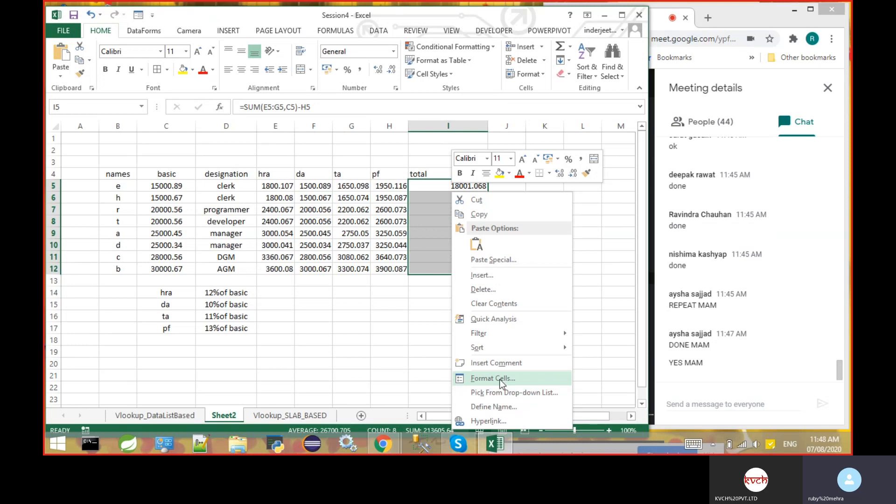
{"action": "key", "text": "Escape"}
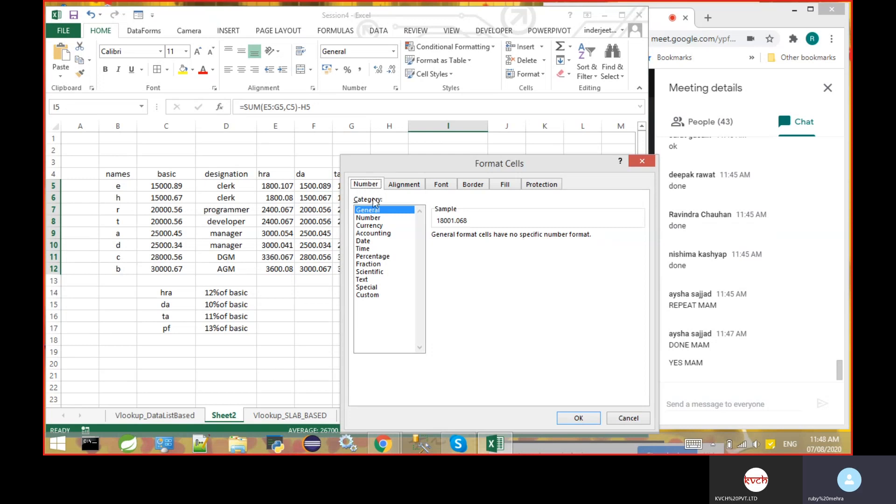
{"action": "left_click", "coordinate": [507, 187]}
{"action": "left_click", "coordinate": [360, 186]}
{"action": "left_click", "coordinate": [373, 219]}
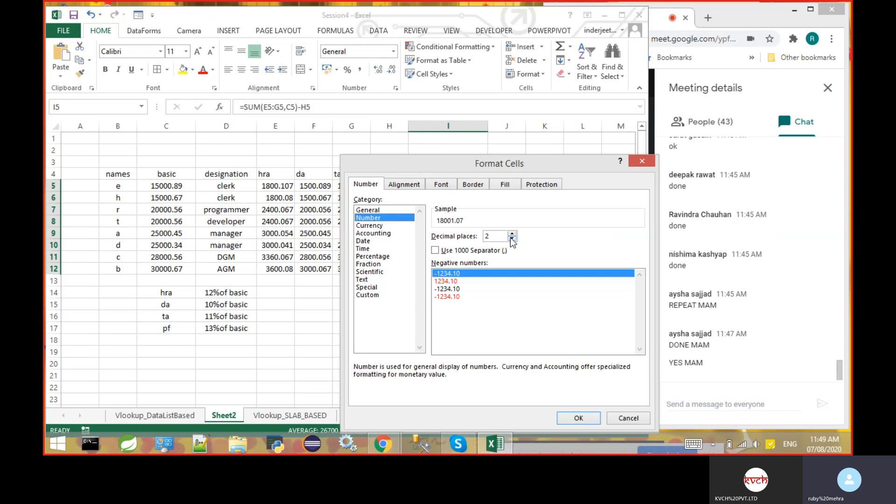
- Try different numbers of decimal places for the totals' Number format, including 5, 8 and 4, ending at 0
{"action": "double_click", "coordinate": [512, 239]}
{"action": "left_click", "coordinate": [512, 235]}
{"action": "left_click", "coordinate": [512, 234]}
{"action": "left_click", "coordinate": [512, 234]}
{"action": "left_click", "coordinate": [513, 234]}
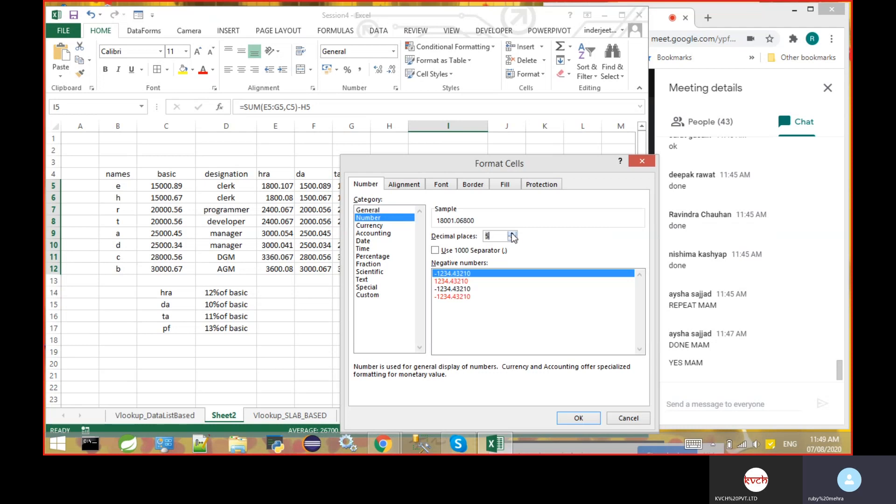
{"action": "left_click", "coordinate": [512, 235]}
{"action": "left_click", "coordinate": [512, 234]}
{"action": "left_click", "coordinate": [513, 235]}
{"action": "left_click", "coordinate": [512, 234]}
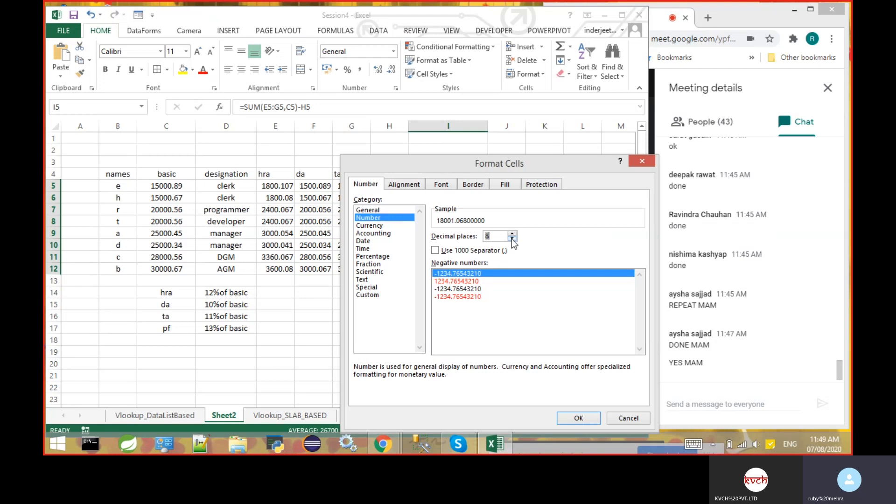
{"action": "left_click", "coordinate": [512, 240]}
{"action": "left_click", "coordinate": [513, 239]}
{"action": "left_click", "coordinate": [512, 240]}
{"action": "left_click", "coordinate": [512, 240]}
{"action": "left_click", "coordinate": [512, 239]}
{"action": "left_click", "coordinate": [512, 240]}
{"action": "left_click", "coordinate": [512, 239]}
{"action": "left_click", "coordinate": [512, 240]}
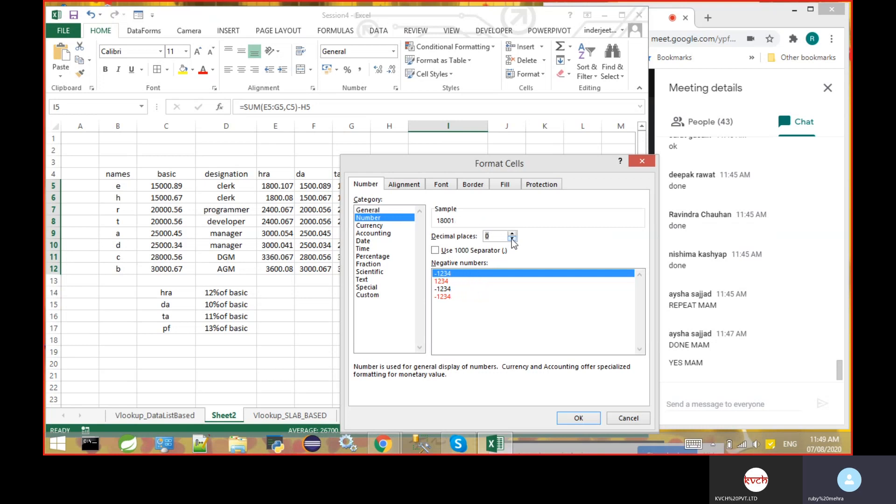
{"action": "left_click", "coordinate": [512, 234]}
{"action": "left_click", "coordinate": [513, 234]}
{"action": "left_click", "coordinate": [512, 234]}
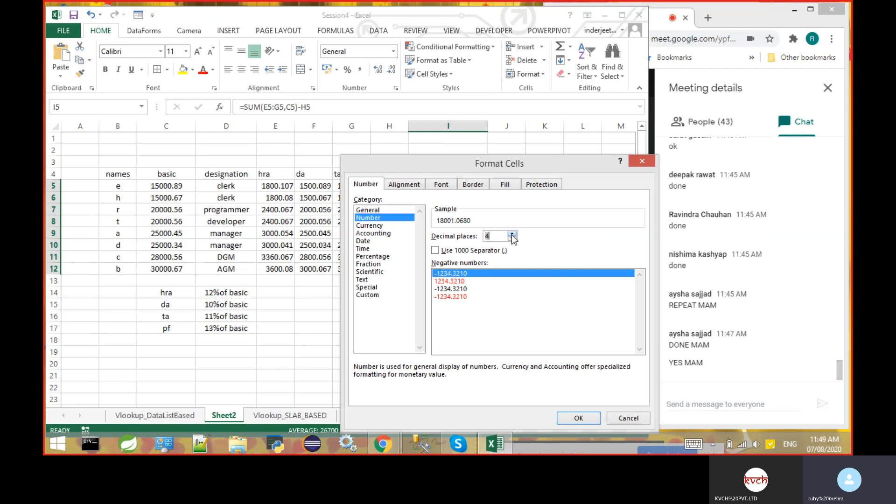
{"action": "left_click", "coordinate": [512, 234]}
{"action": "left_click", "coordinate": [512, 234]}
{"action": "left_click", "coordinate": [512, 234]}
{"action": "left_click", "coordinate": [512, 234]}
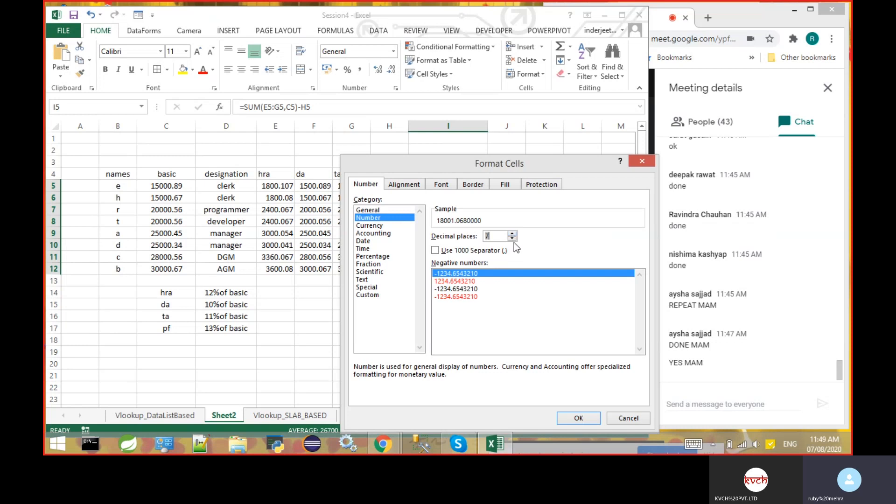
{"action": "left_click", "coordinate": [514, 240]}
{"action": "left_click", "coordinate": [514, 240]}
{"action": "left_click", "coordinate": [515, 240]}
{"action": "left_click", "coordinate": [515, 240]}
{"action": "left_click", "coordinate": [514, 240]}
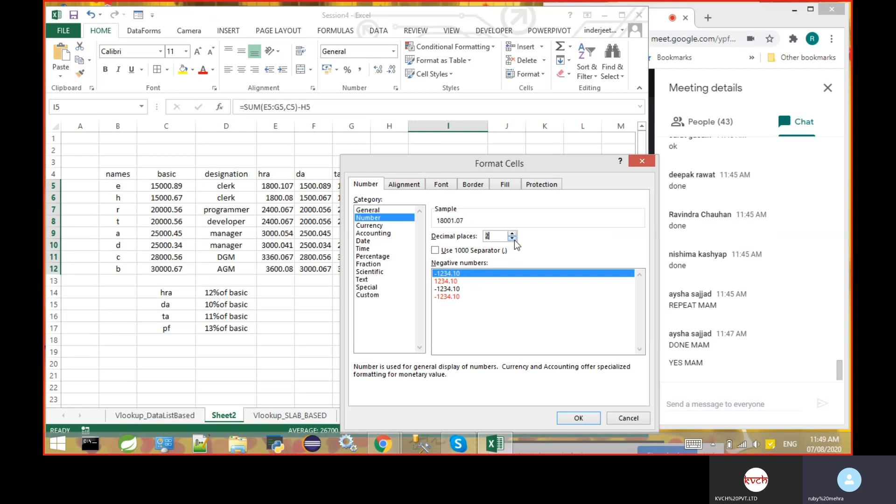
{"action": "left_click", "coordinate": [514, 240]}
{"action": "left_click", "coordinate": [514, 240]}
- Switch the totals' format to the Currency category and look through the available currency symbols
{"action": "left_click", "coordinate": [377, 226]}
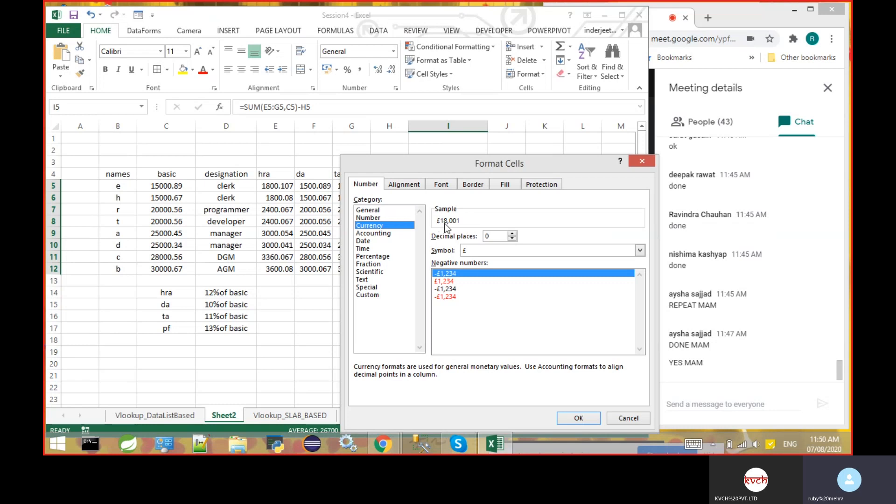
{"action": "left_click", "coordinate": [640, 250]}
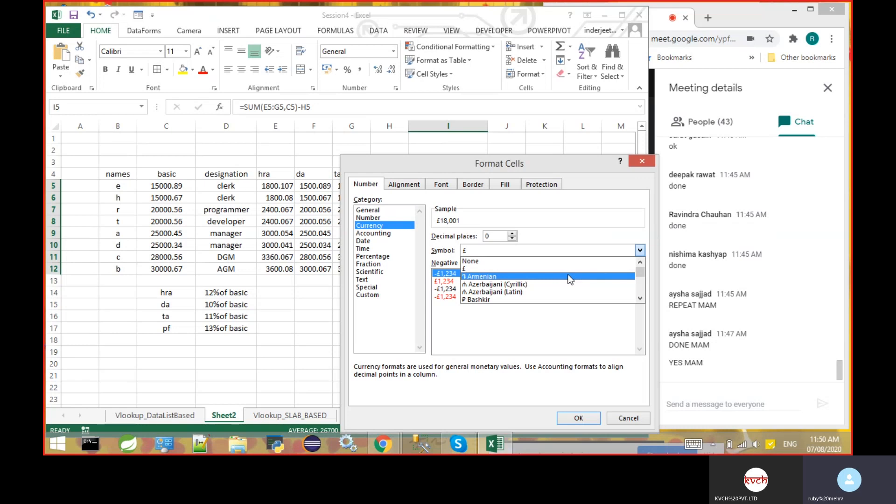
{"action": "left_click", "coordinate": [640, 299]}
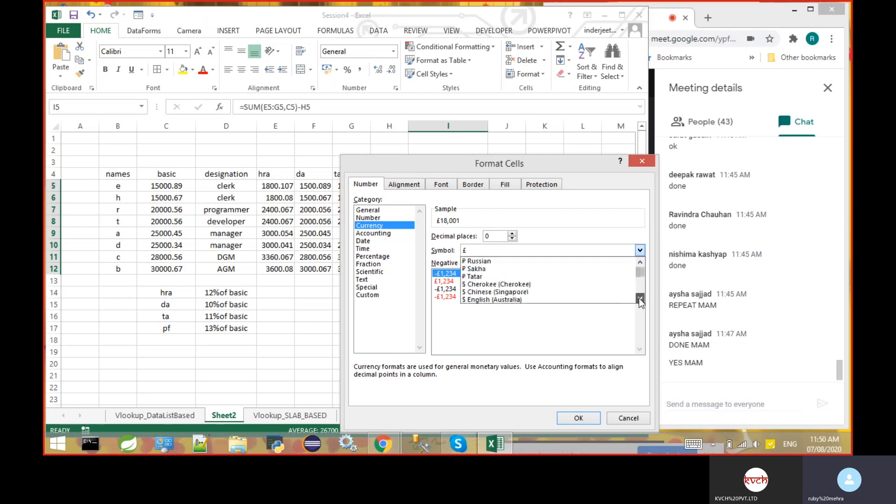
{"action": "left_click", "coordinate": [640, 298]}
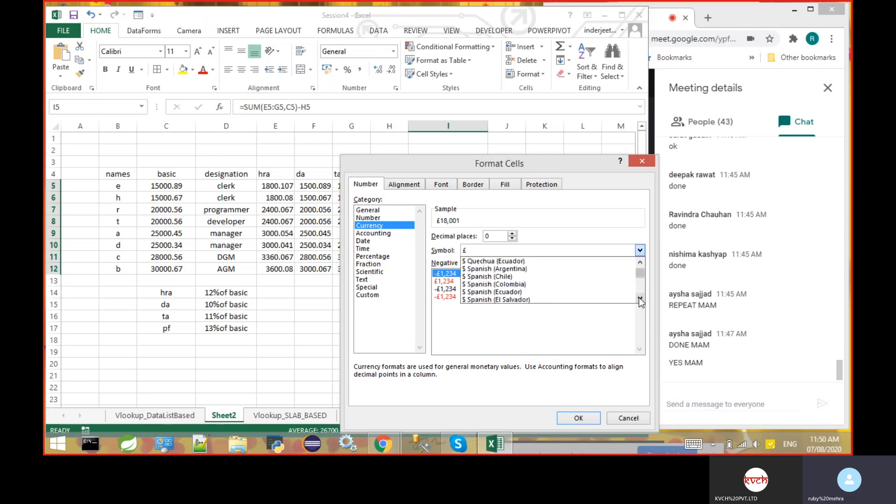
{"action": "left_click", "coordinate": [639, 298]}
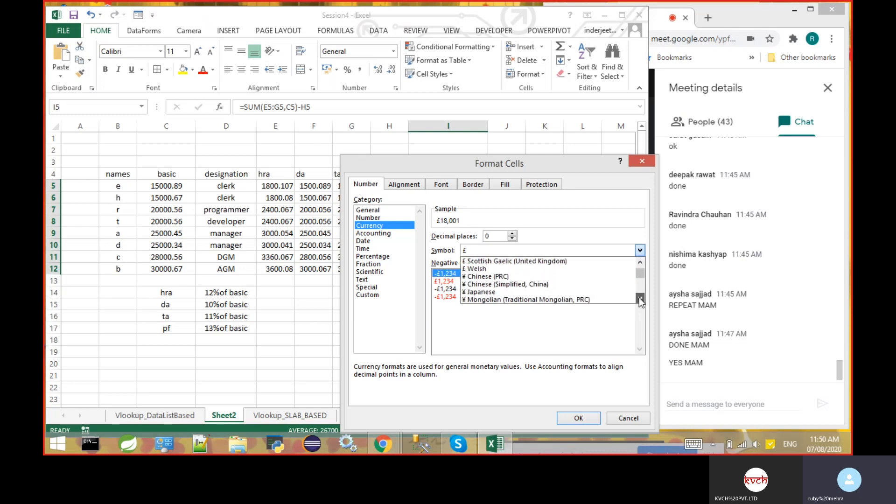
{"action": "left_click", "coordinate": [640, 299]}
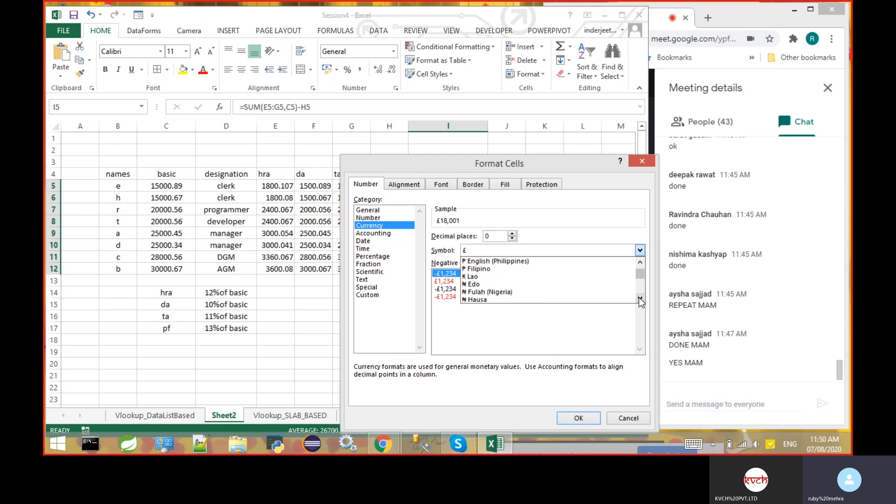
{"action": "left_click", "coordinate": [640, 298]}
{"action": "left_click", "coordinate": [639, 298]}
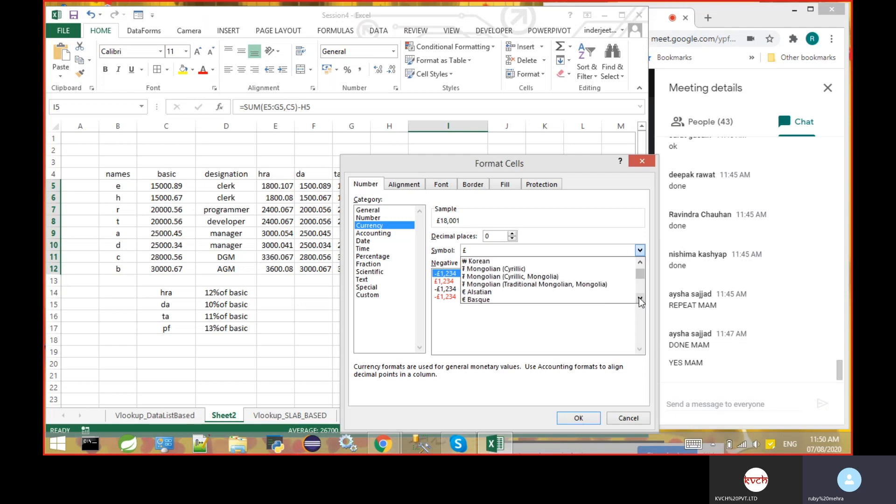
{"action": "left_click", "coordinate": [640, 299]}
{"action": "left_click", "coordinate": [640, 298]}
{"action": "left_click", "coordinate": [640, 299]}
{"action": "left_click", "coordinate": [640, 299]}
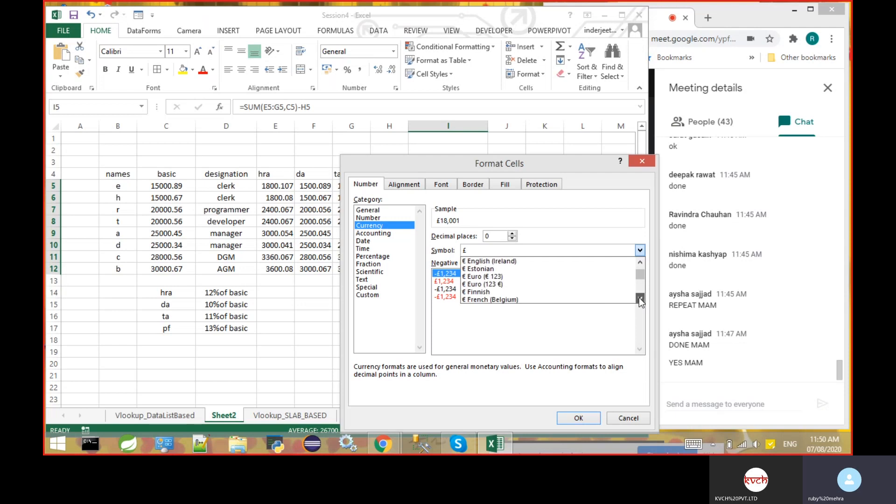
{"action": "left_click", "coordinate": [640, 299]}
{"action": "left_click", "coordinate": [640, 298]}
{"action": "left_click", "coordinate": [639, 298]}
{"action": "left_click", "coordinate": [640, 298]}
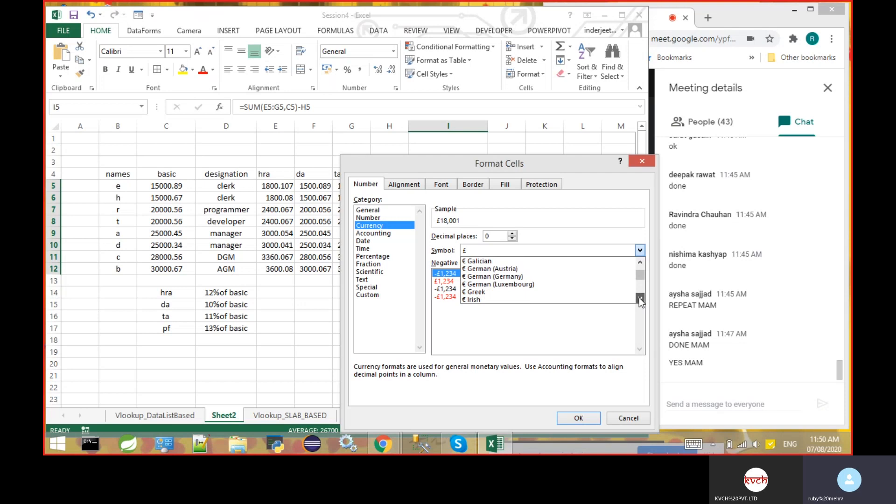
{"action": "left_click", "coordinate": [640, 299]}
{"action": "left_click", "coordinate": [639, 298]}
{"action": "left_click", "coordinate": [640, 298]}
{"action": "left_click", "coordinate": [640, 298]}
{"action": "left_click", "coordinate": [640, 298]}
{"action": "left_click", "coordinate": [640, 299]}
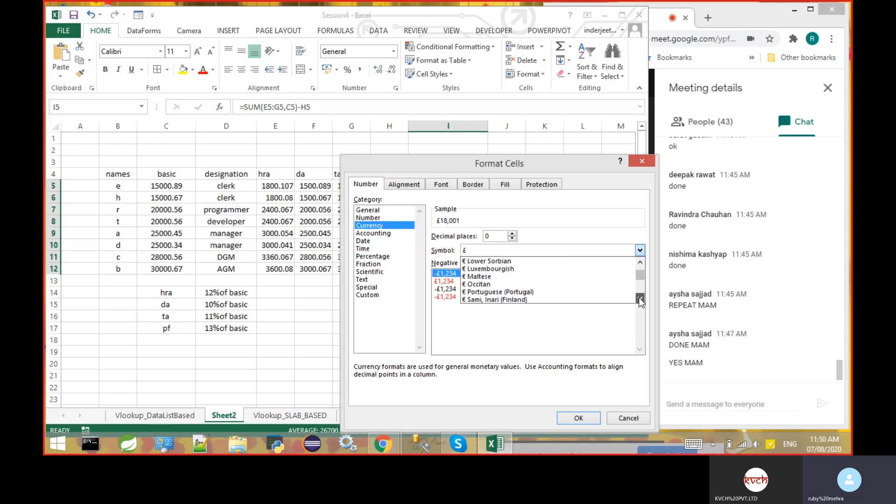
- Return to the Number category with 0 decimal places and cancel the cell formatting without applying it
{"action": "left_click", "coordinate": [373, 218]}
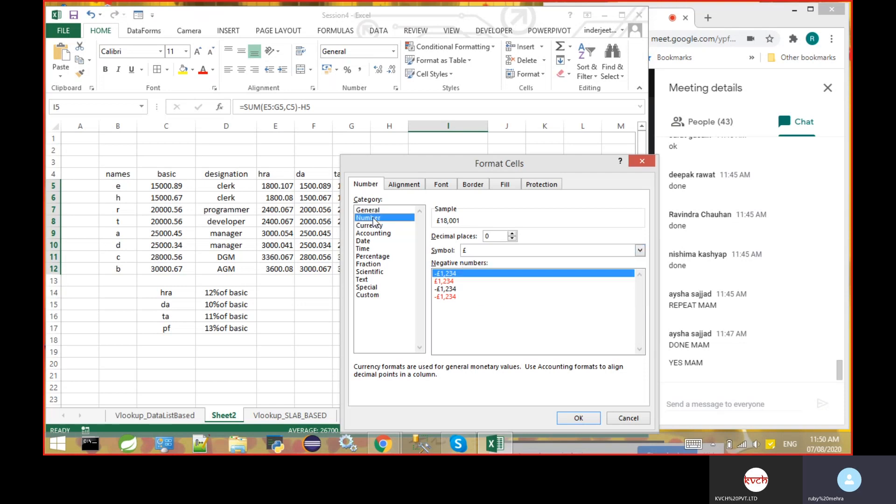
{"action": "left_click", "coordinate": [512, 239]}
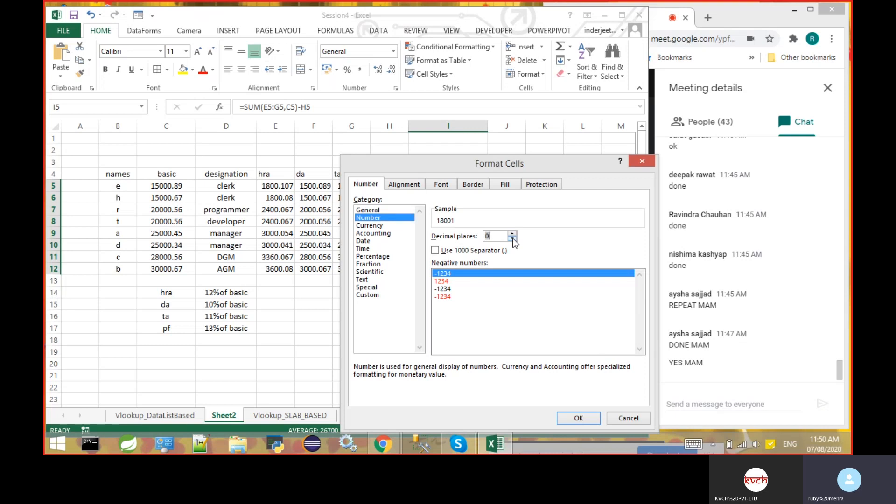
{"action": "left_click", "coordinate": [631, 420]}
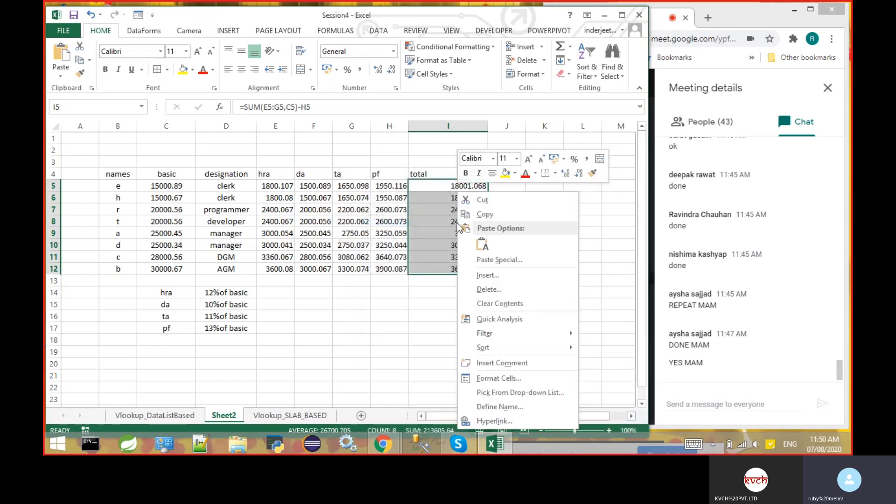
- Format the totals in I5:I12 as Number with 0 decimal places
{"action": "right_click", "coordinate": [457, 223]}
{"action": "left_click", "coordinate": [514, 379]}
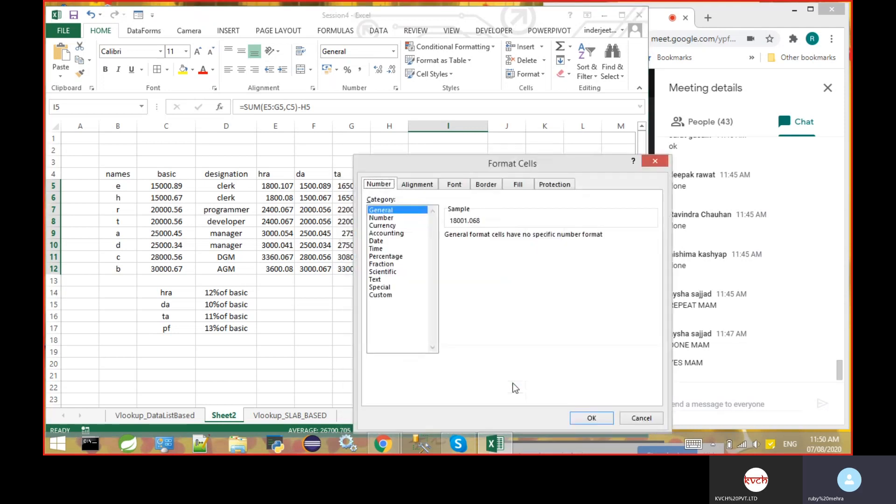
{"action": "left_click", "coordinate": [389, 219]}
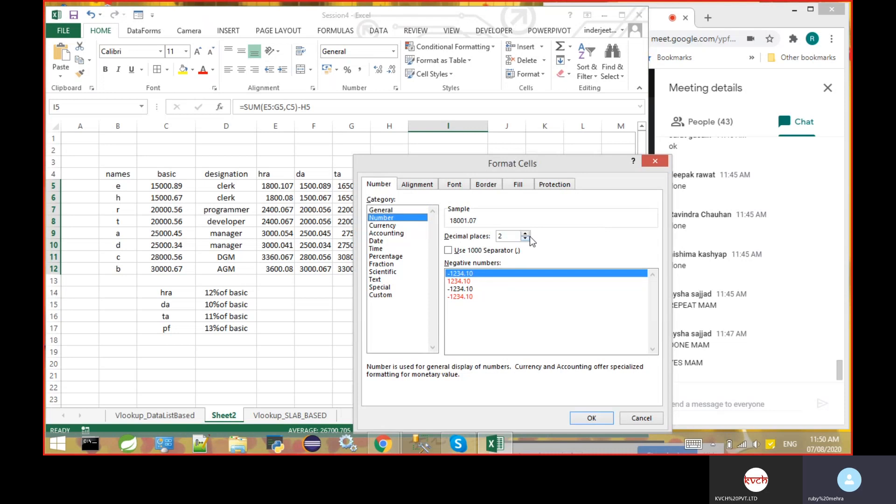
{"action": "double_click", "coordinate": [526, 239]}
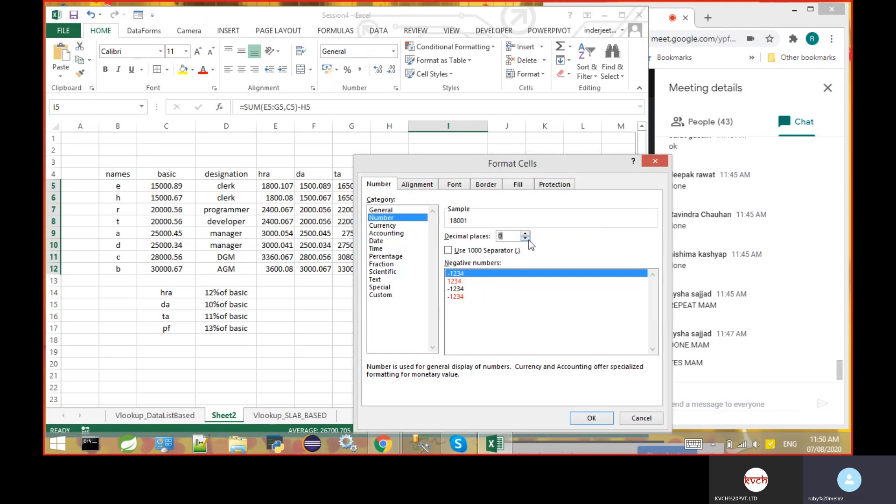
{"action": "left_click", "coordinate": [600, 418]}
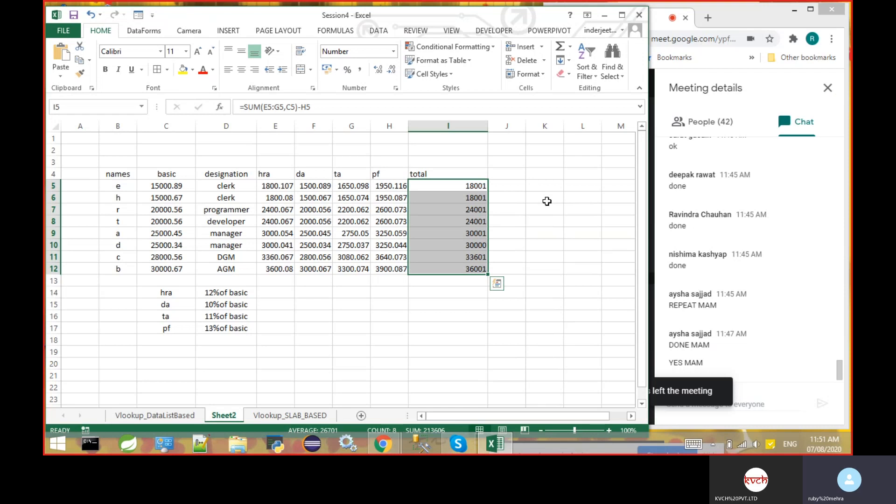
- Enter the rounding example 12.89 in L6 and 13 in M6
{"action": "left_click", "coordinate": [576, 197]}
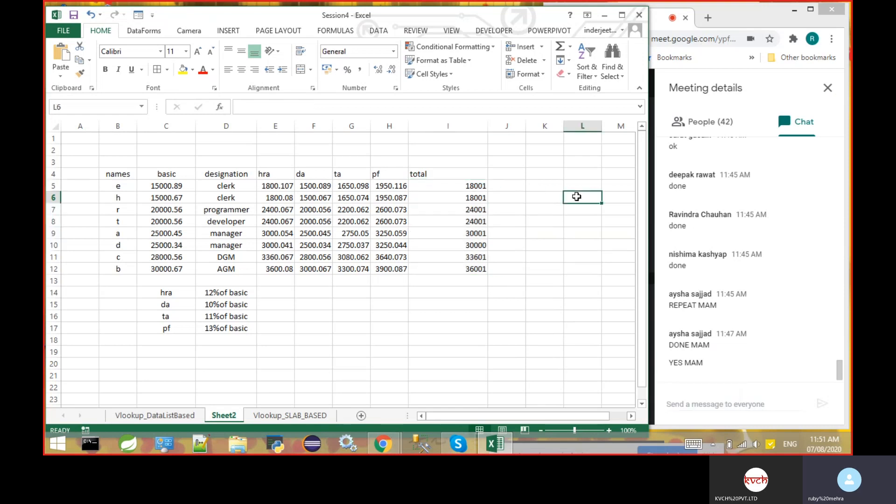
{"action": "type", "text": "12.89"}
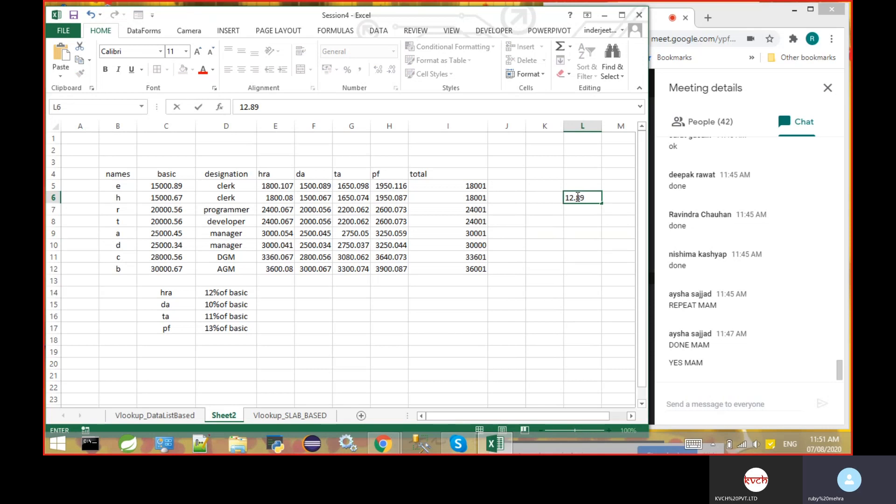
{"action": "key", "text": "Tab"}
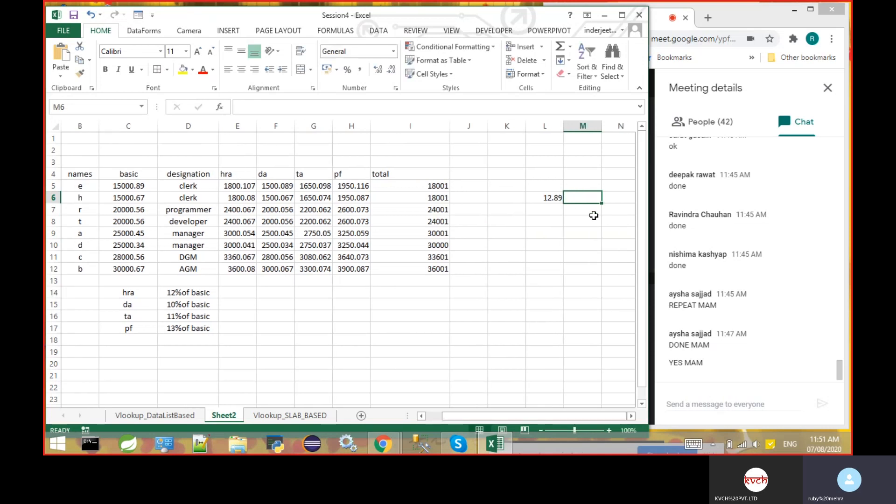
{"action": "type", "text": "13"}
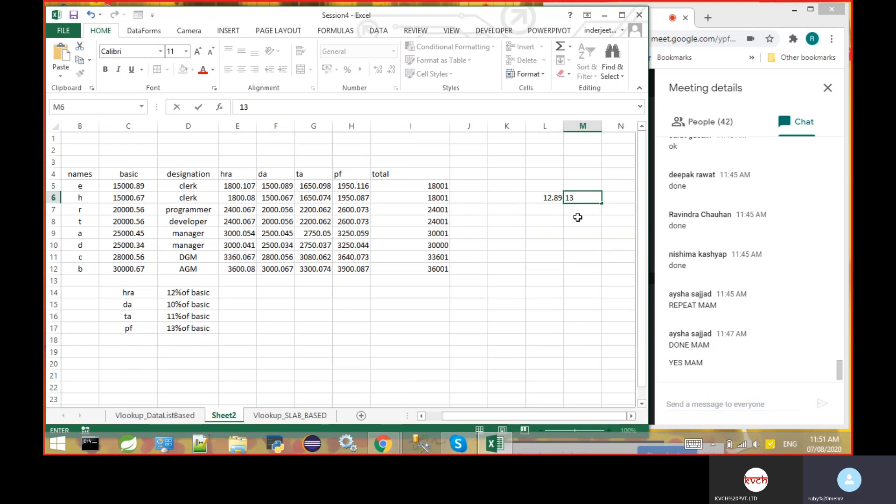
{"action": "left_click", "coordinate": [578, 218]}
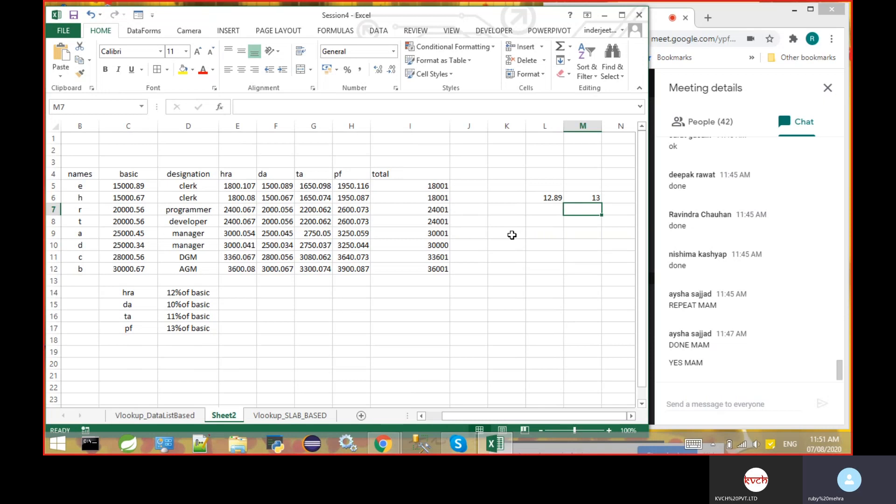
- Undo the example entries in L6 and M6 and the number formatting of the totals in I5:I12
{"action": "key", "text": "ctrl+z"}
{"action": "key", "text": "ctrl+z"}
{"action": "key", "text": "ctrl+z"}
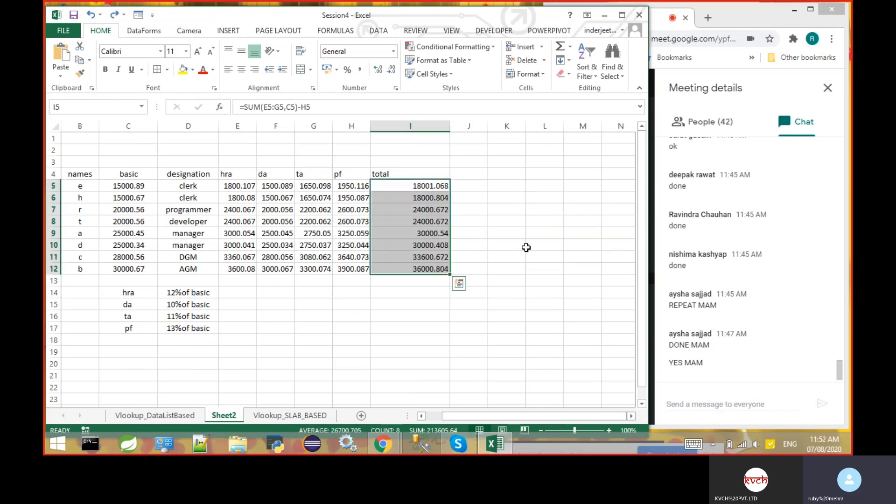
{"action": "left_click", "coordinate": [505, 232]}
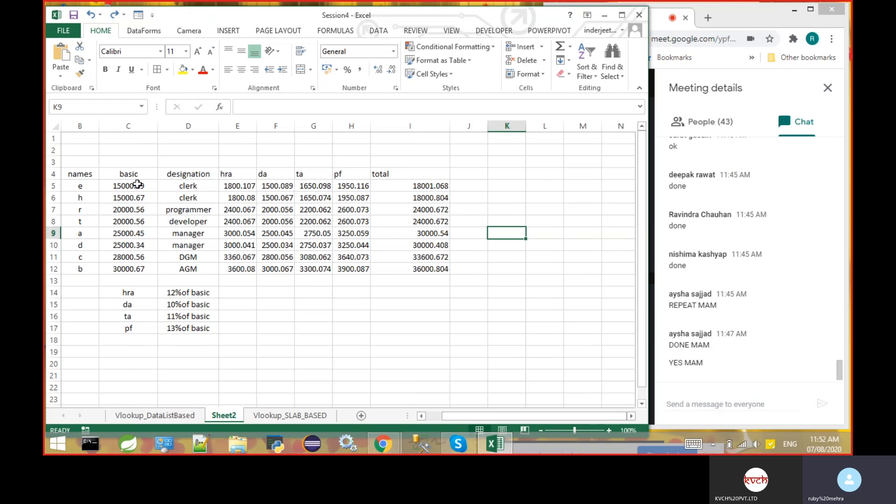
- Copy the basic salaries from C5:C12 to M5:M12 and head the new column Q_A in M4
{"action": "left_click_drag", "start_coordinate": [137, 186], "coordinate": [138, 268]}
{"action": "key", "text": "ctrl+c"}
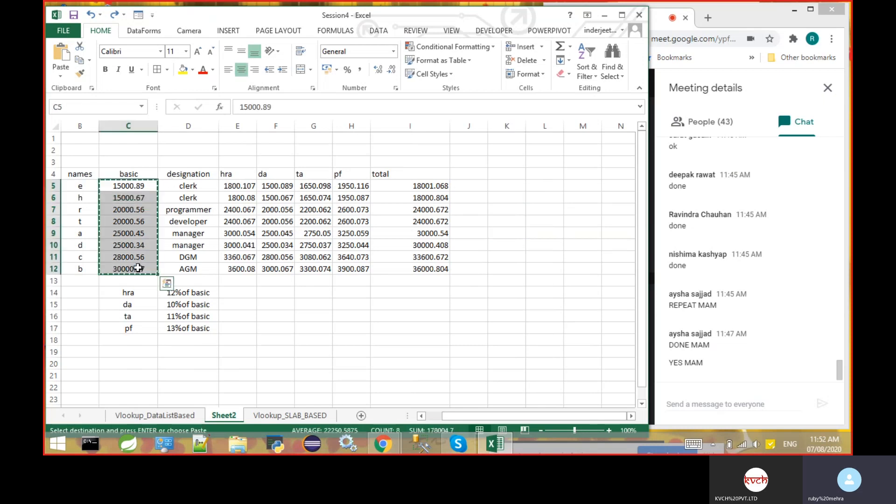
{"action": "left_click", "coordinate": [573, 184]}
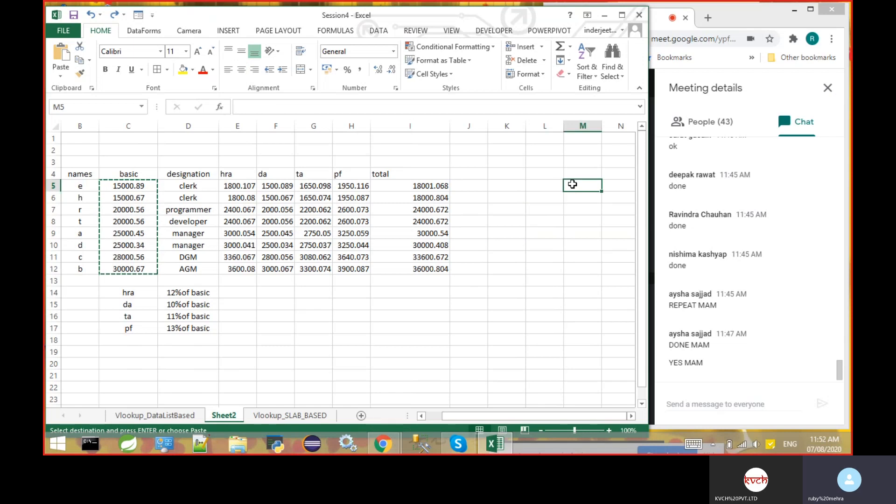
{"action": "key", "text": "ctrl+v"}
{"action": "left_click", "coordinate": [583, 171]}
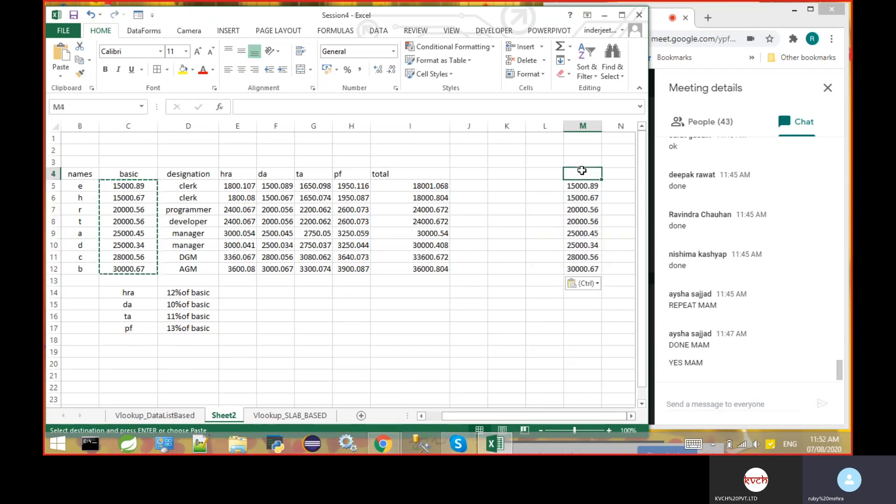
{"action": "type", "text": "Q_A"}
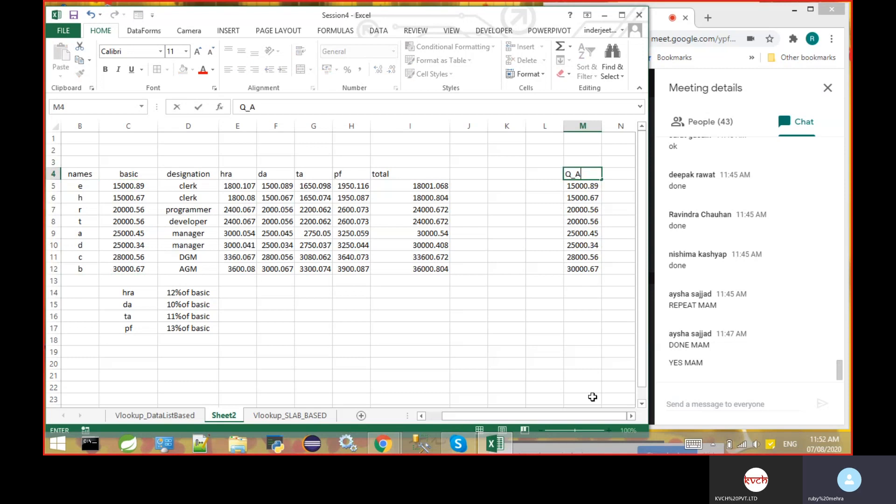
- Format the copied salaries in M5:M12 as Number with 0 decimal places
{"action": "left_click", "coordinate": [632, 416]}
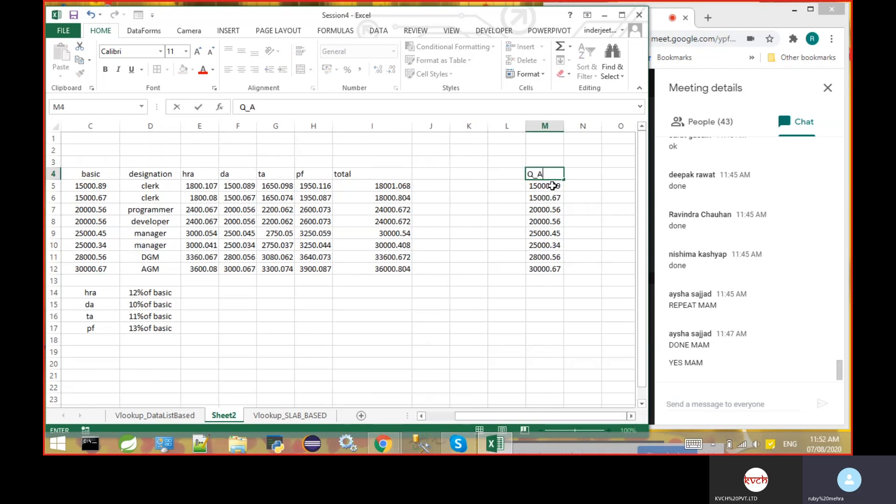
{"action": "left_click_drag", "start_coordinate": [553, 186], "coordinate": [549, 269]}
{"action": "right_click", "coordinate": [551, 223]}
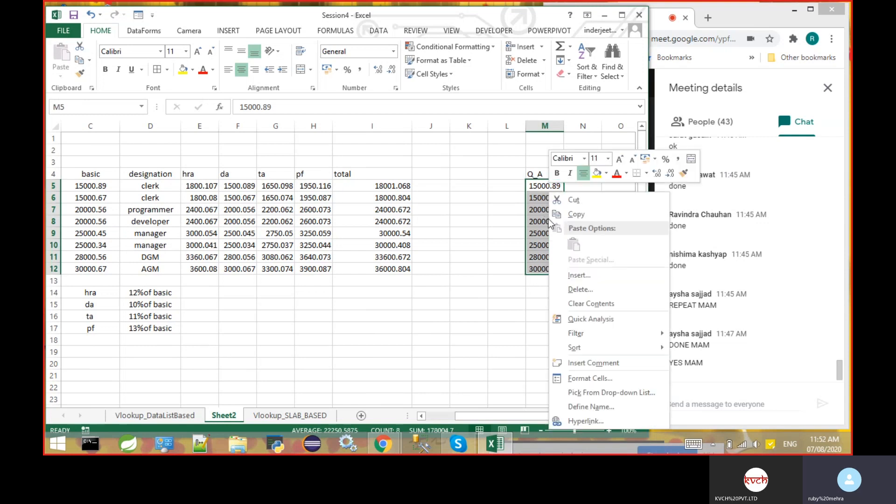
{"action": "left_click", "coordinate": [586, 380]}
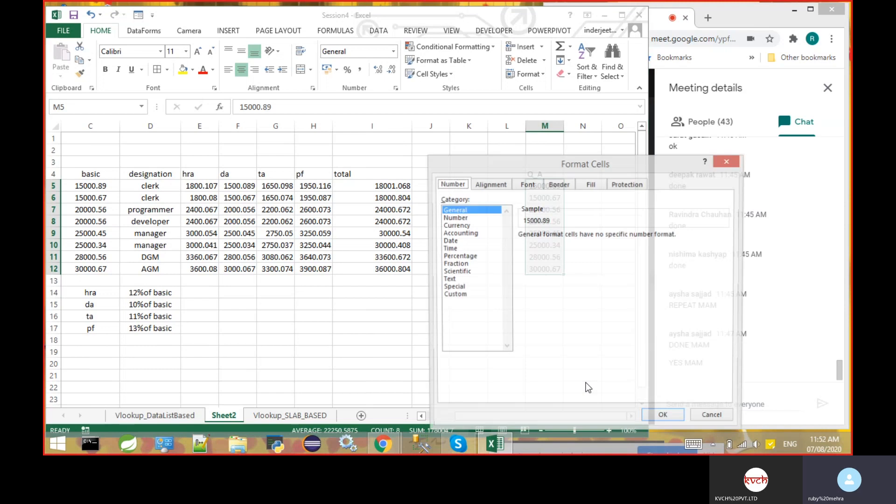
{"action": "left_click", "coordinate": [461, 218]}
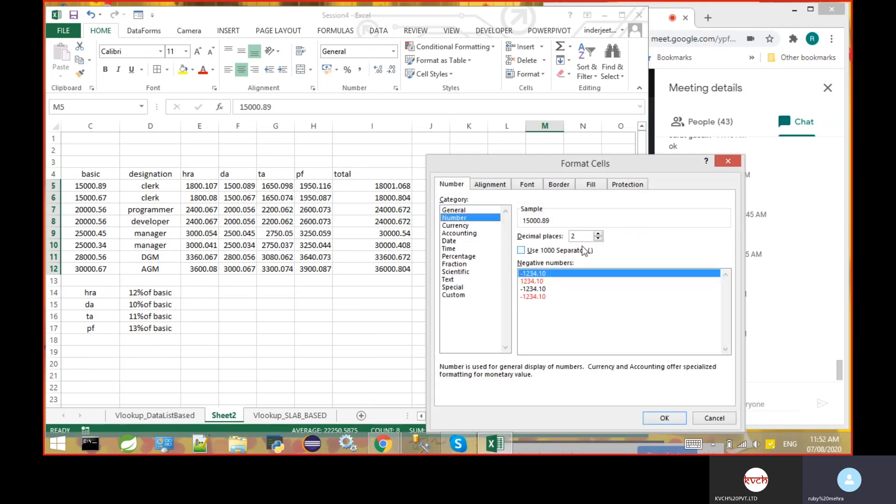
{"action": "left_click", "coordinate": [598, 239]}
{"action": "left_click", "coordinate": [598, 239]}
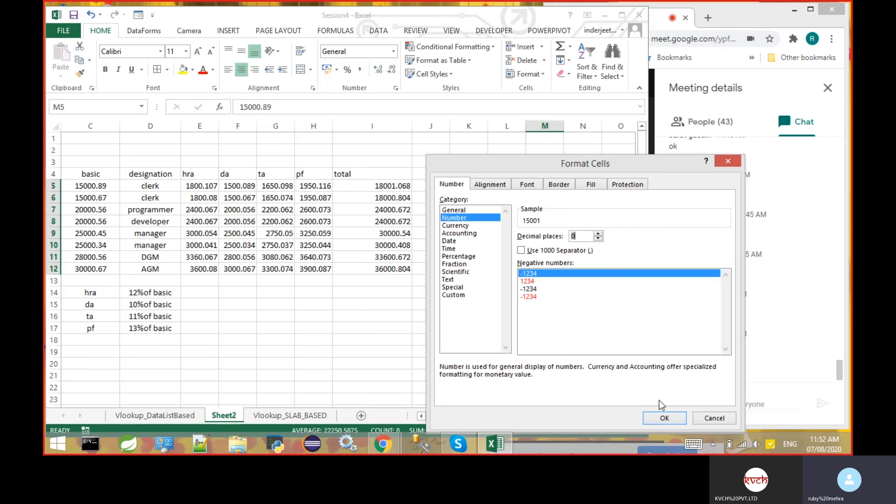
{"action": "left_click", "coordinate": [665, 420]}
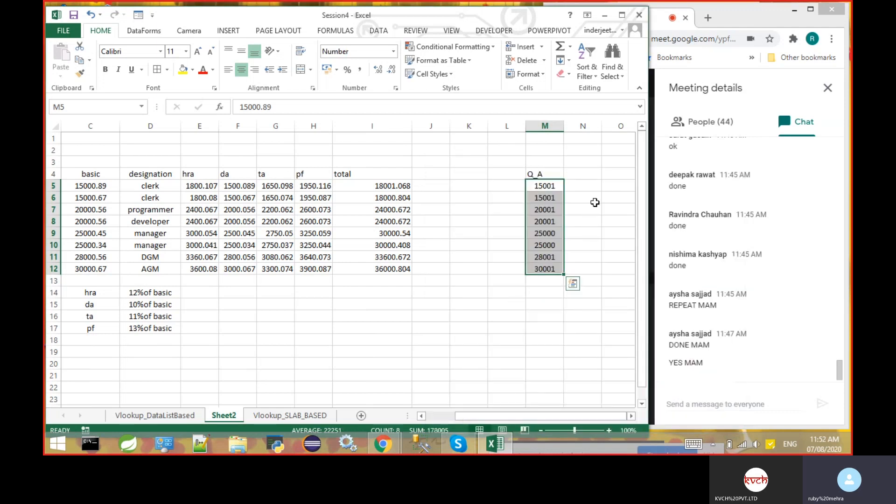
{"action": "key", "text": "ctrl+q"}
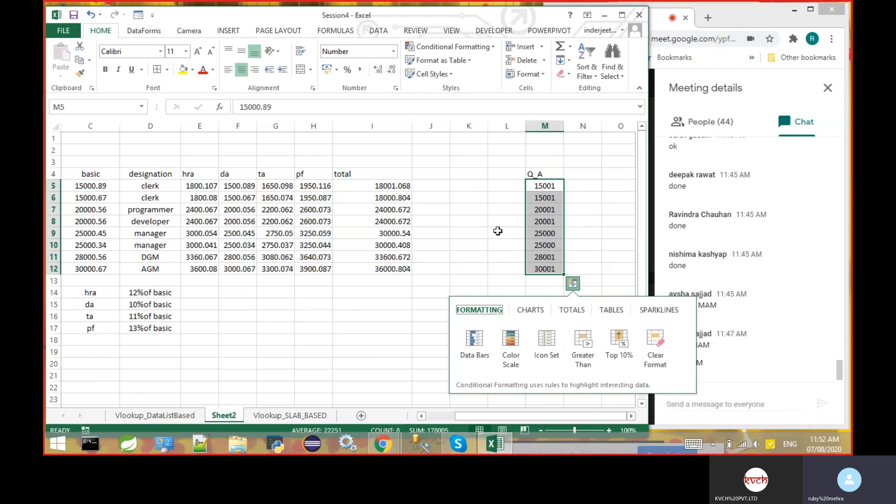
{"action": "left_click", "coordinate": [498, 231]}
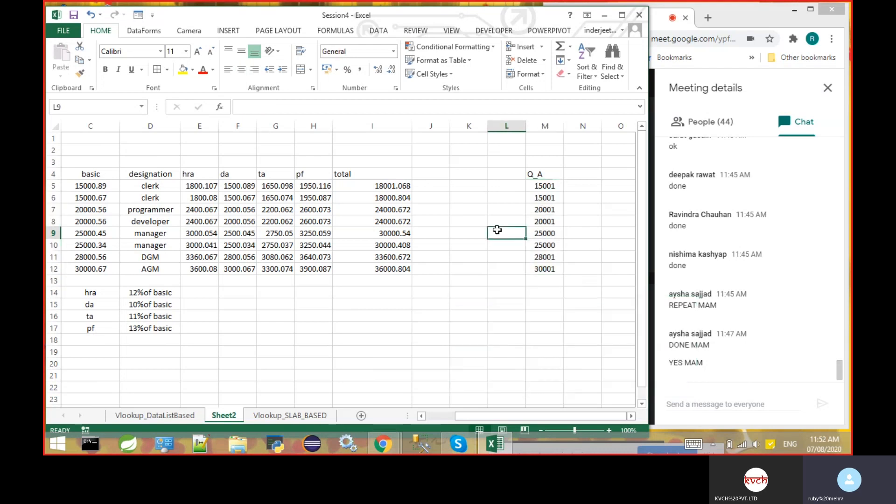
- Enter the note "format cell-> number -> reduce decimal place" in M14
{"action": "left_click", "coordinate": [550, 293]}
{"action": "type", "text": "format"}
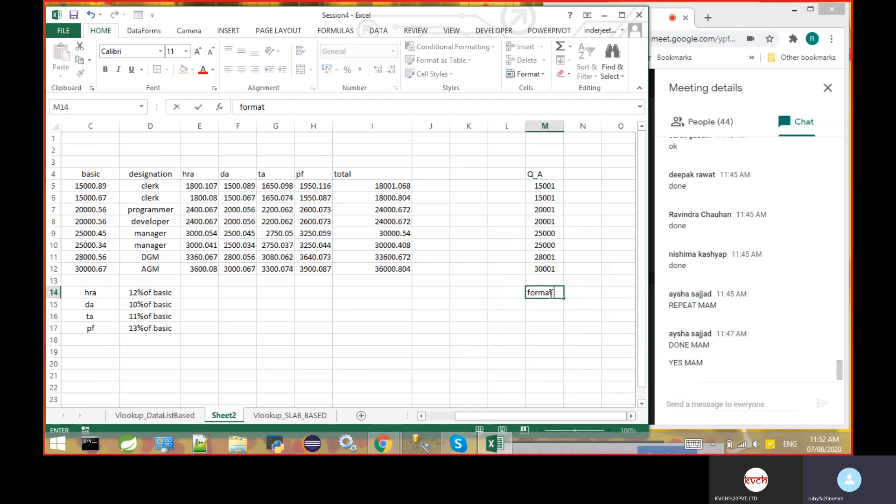
{"action": "type", "text": " cell-> number "}
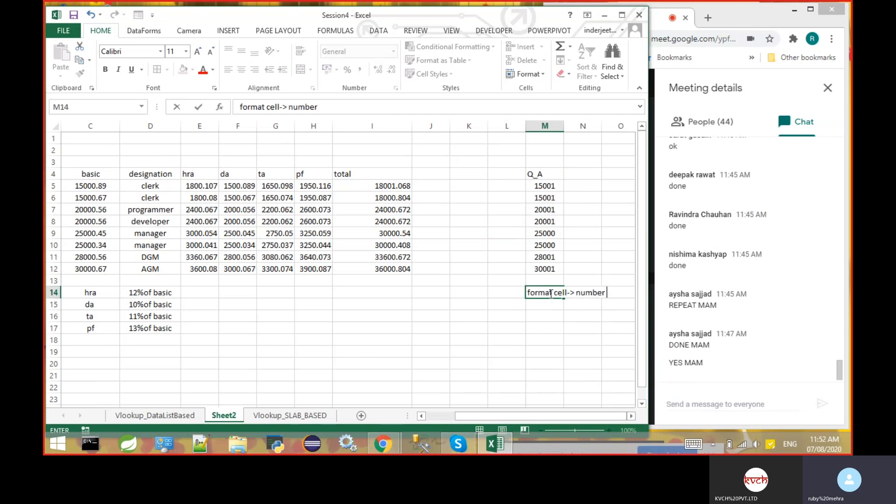
{"action": "type", "text": "-> reduce "}
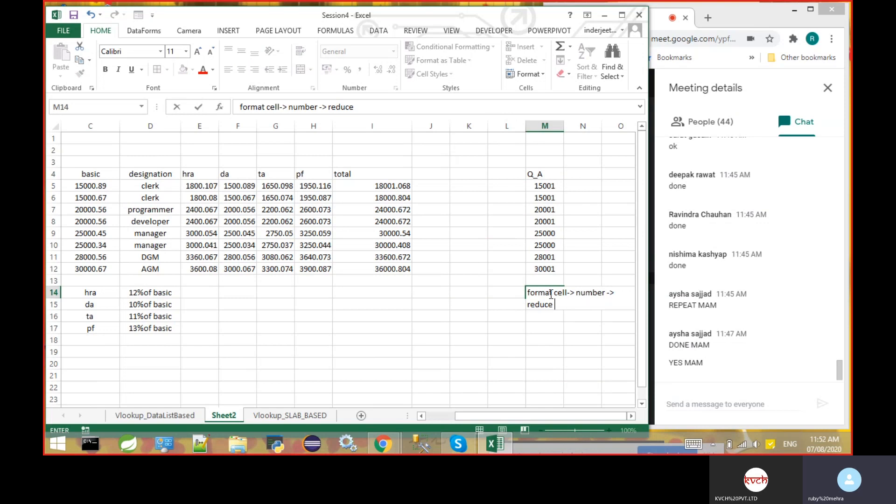
{"action": "type", "text": " decimal place"}
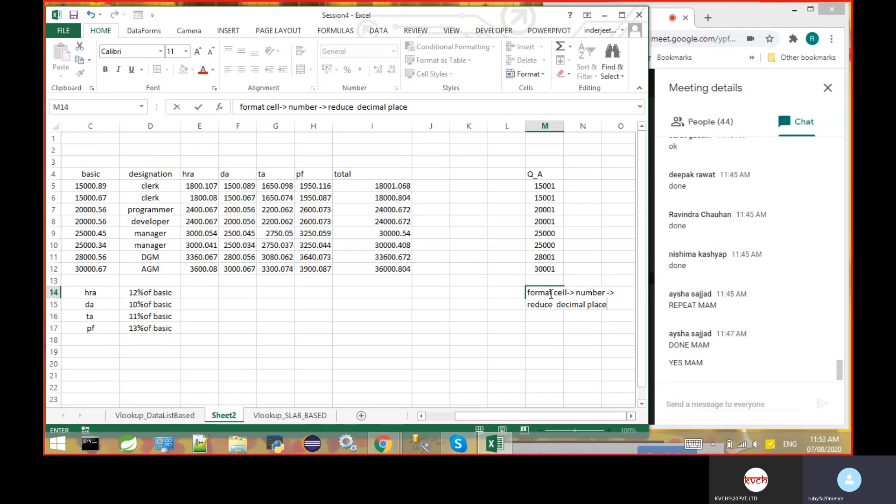
{"action": "key", "text": "Return"}
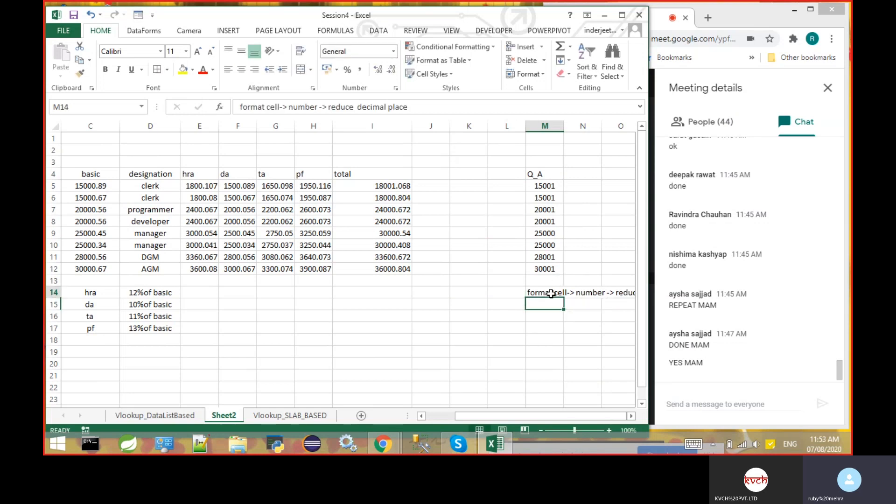
- Wrap the text of the note in M14
{"action": "left_click", "coordinate": [552, 293]}
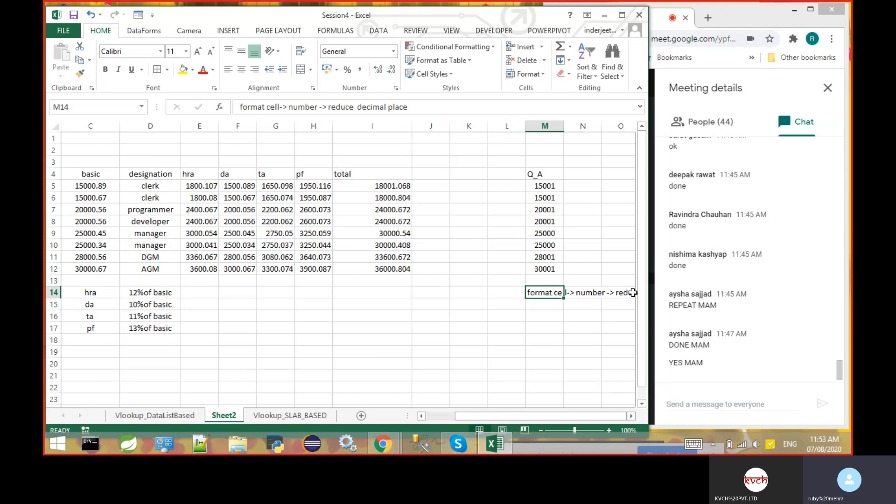
{"action": "left_click", "coordinate": [631, 416]}
{"action": "left_click", "coordinate": [631, 416]}
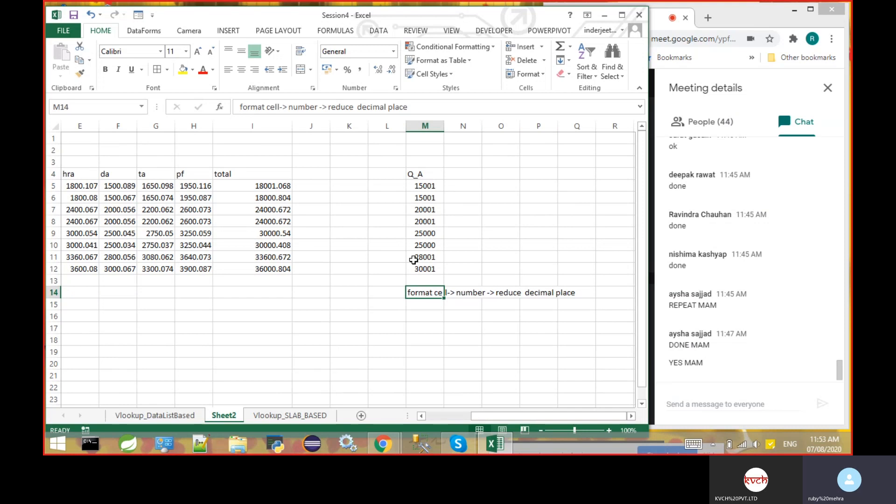
{"action": "left_click", "coordinate": [302, 53]}
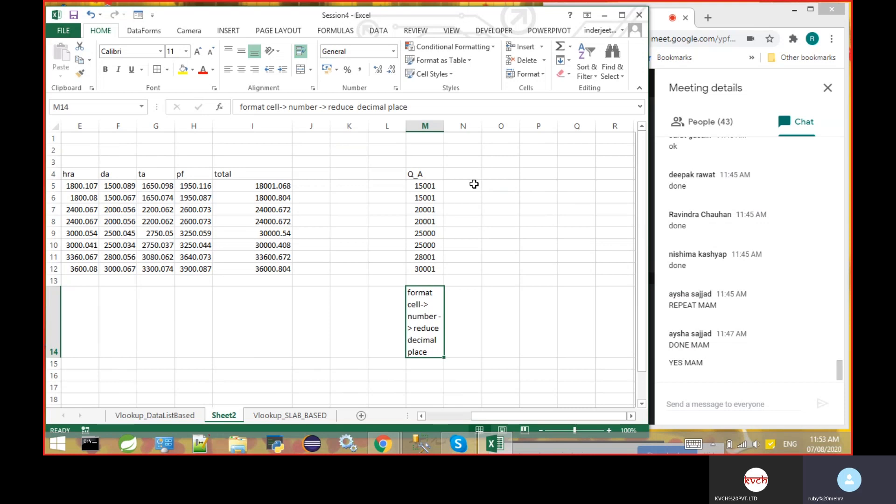
- Enter the note "word wrap option in home tab under alignment option" in M16
{"action": "left_click", "coordinate": [422, 372]}
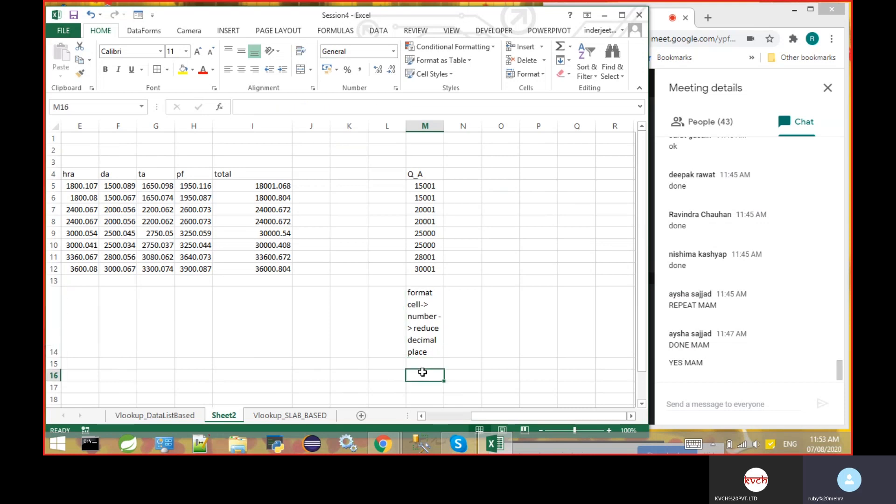
{"action": "type", "text": "word"}
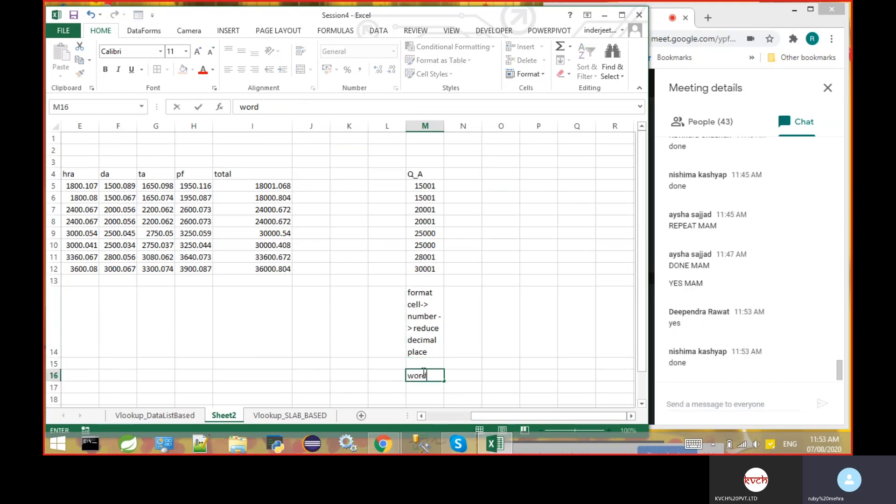
{"action": "type", "text": " wrap op"}
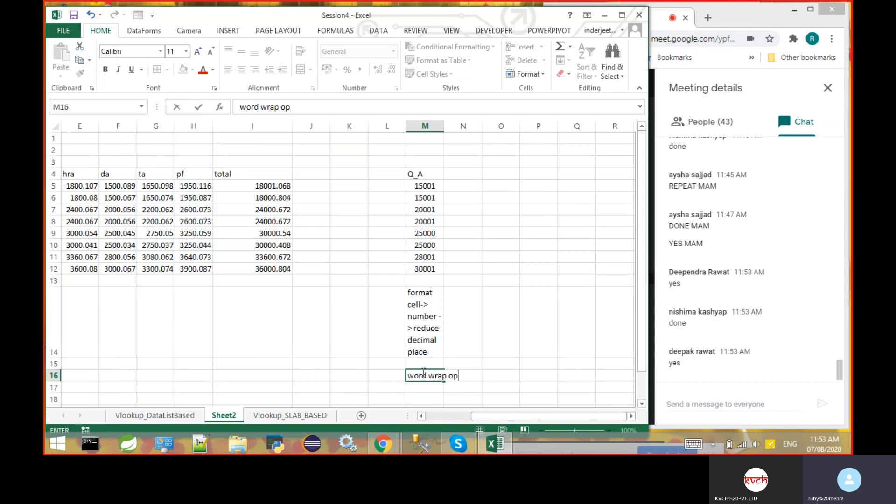
{"action": "type", "text": "tion in home tab"}
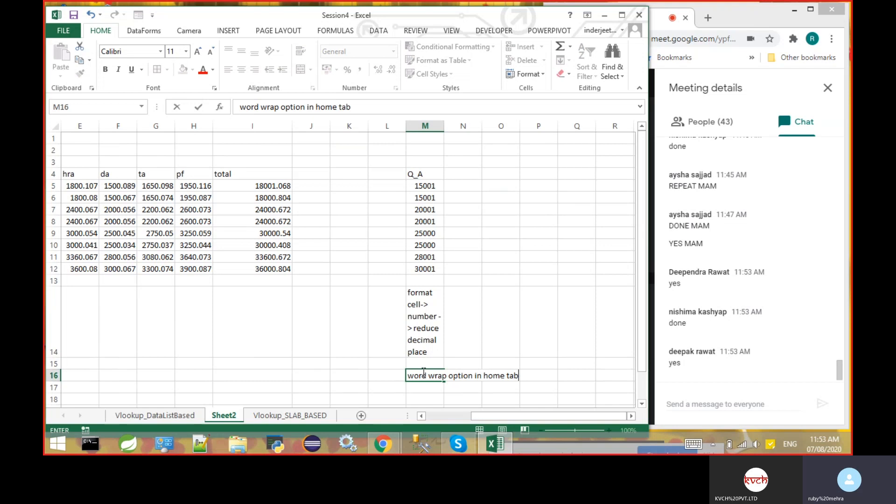
{"action": "type", "text": " under "}
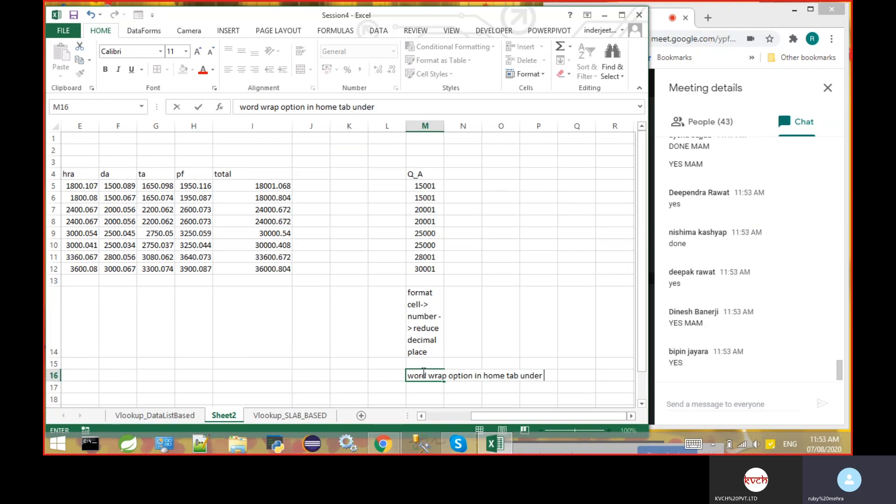
{"action": "type", "text": "alignment option"}
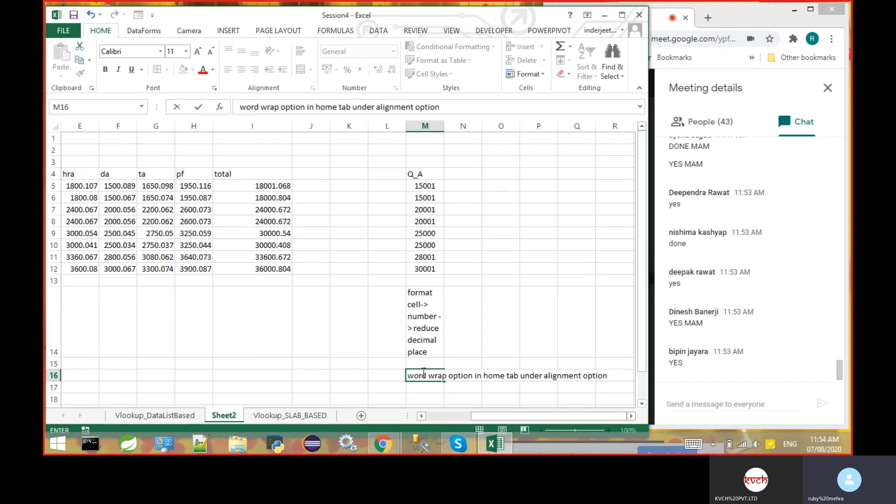
{"action": "key", "text": "Return"}
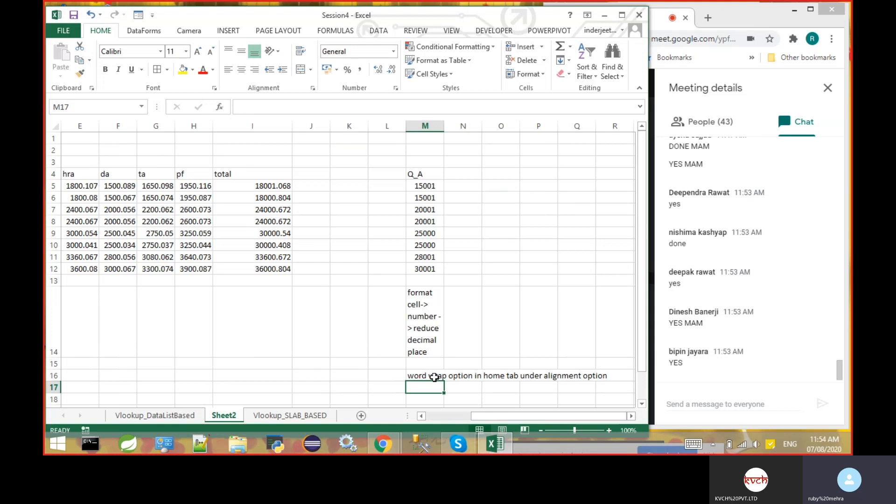
- Copy the basic salaries from C5:C12 to N5:N12 beside the Q_A column
{"action": "left_click", "coordinate": [463, 188]}
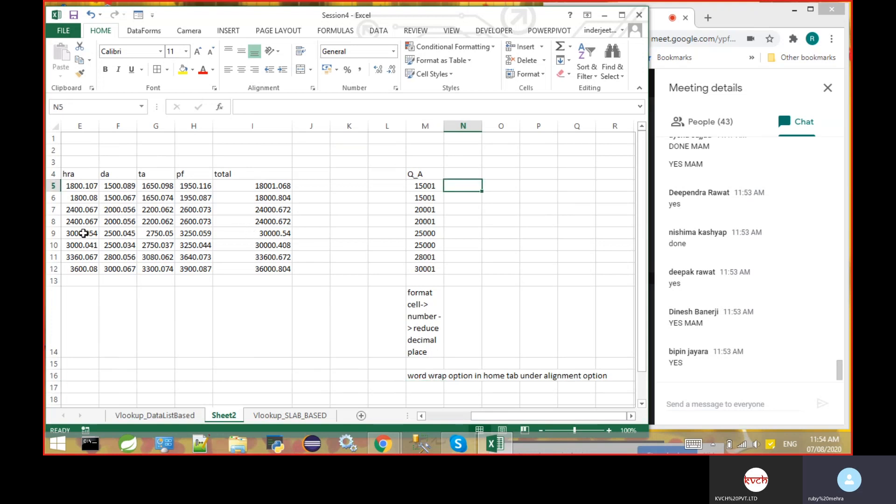
{"action": "left_click_drag", "start_coordinate": [513, 415], "coordinate": [434, 417]}
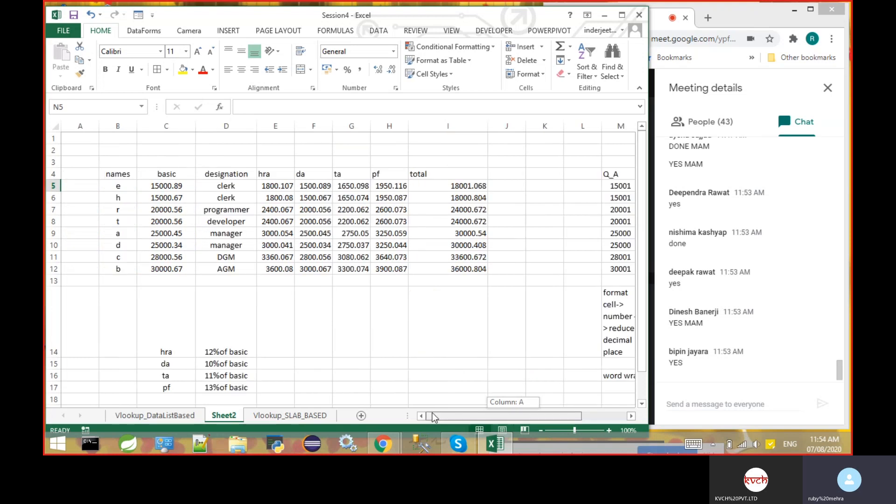
{"action": "left_click_drag", "start_coordinate": [180, 189], "coordinate": [182, 269]}
{"action": "key", "text": "ctrl+c"}
{"action": "left_click_drag", "start_coordinate": [525, 413], "coordinate": [542, 416]}
{"action": "left_click", "coordinate": [613, 184]}
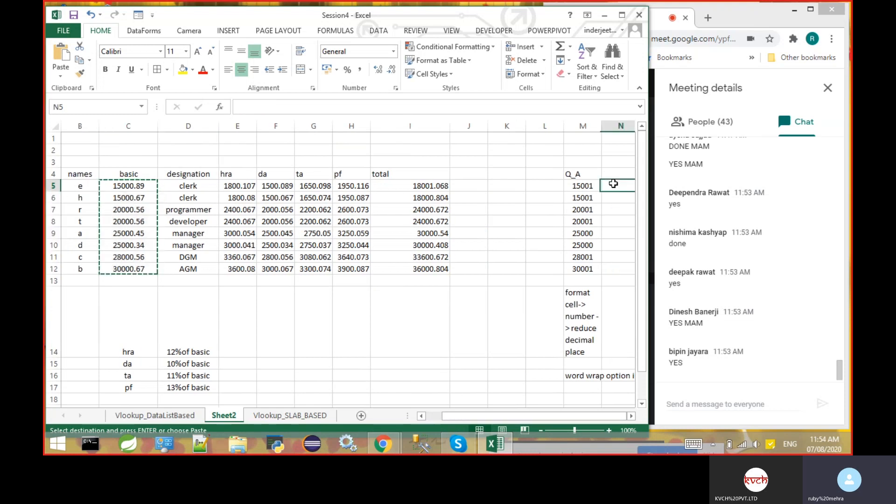
{"action": "key", "text": "ctrl+v"}
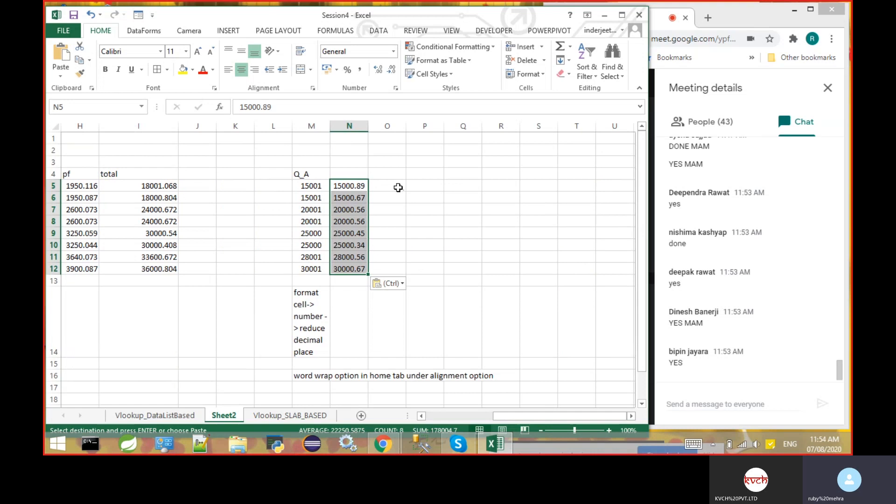
{"action": "left_click", "coordinate": [398, 187]}
- Wrap the salary value in N5 in a round-up to one decimal, =ROUNDUP(15000.89,1)
{"action": "left_click", "coordinate": [353, 185]}
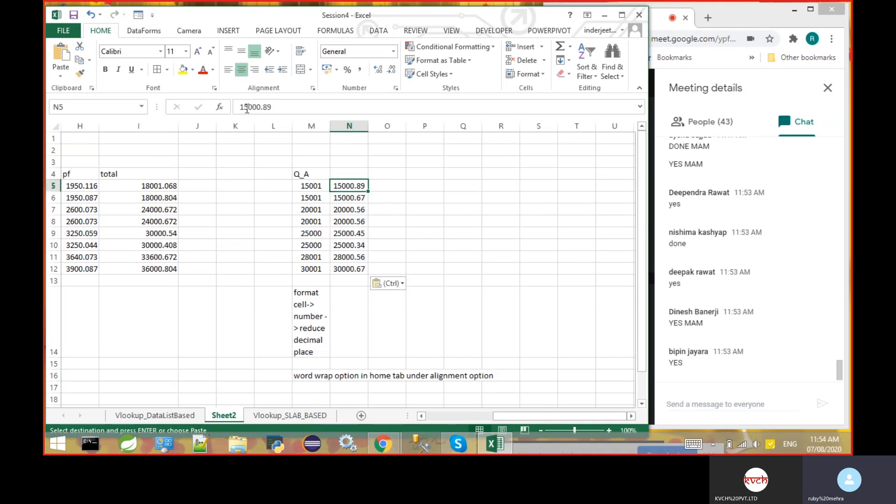
{"action": "left_click", "coordinate": [240, 106]}
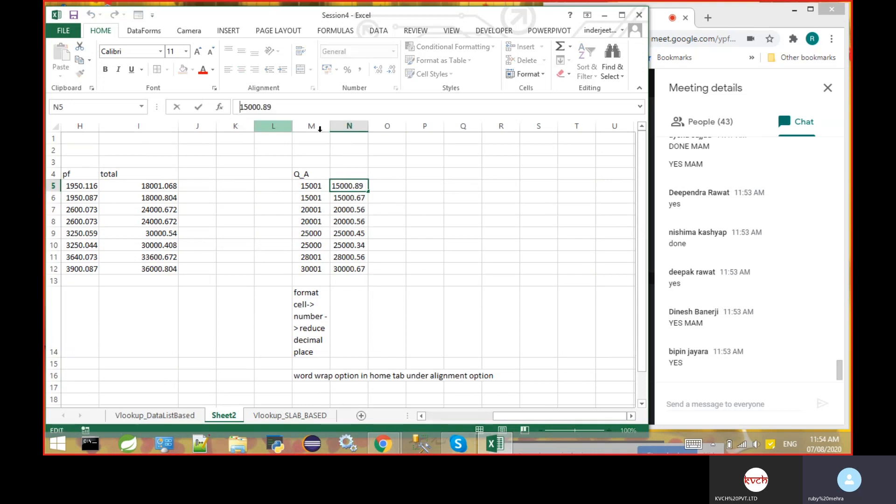
{"action": "type", "text": "="}
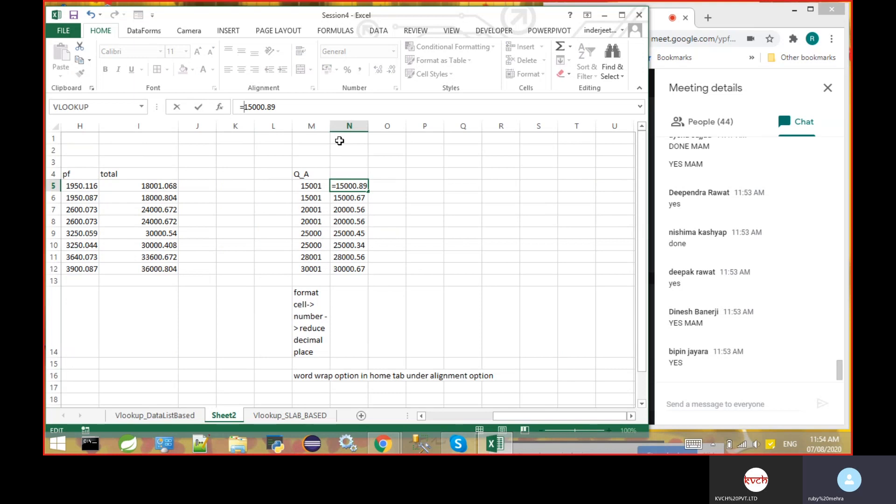
{"action": "type", "text": "roun"}
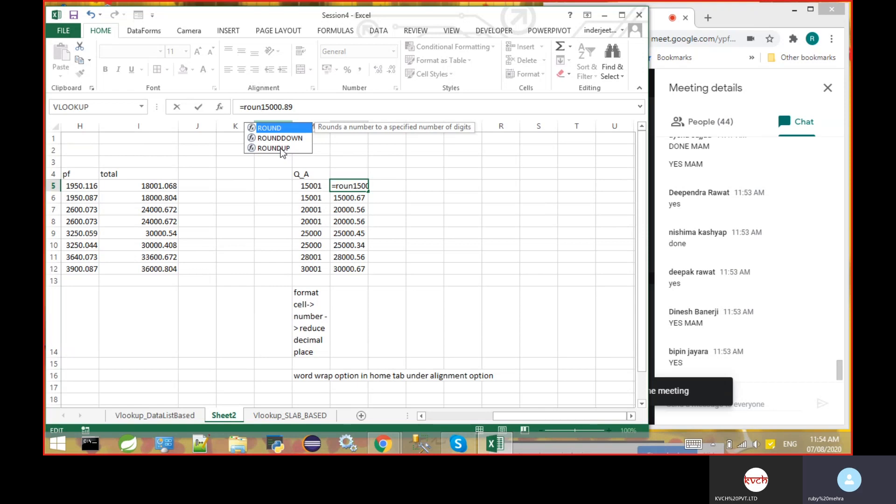
{"action": "left_click", "coordinate": [282, 149]}
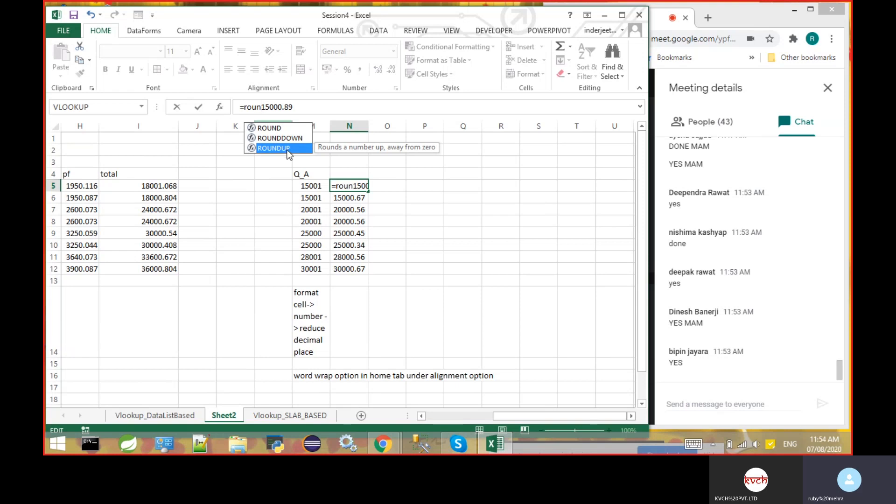
{"action": "double_click", "coordinate": [287, 148]}
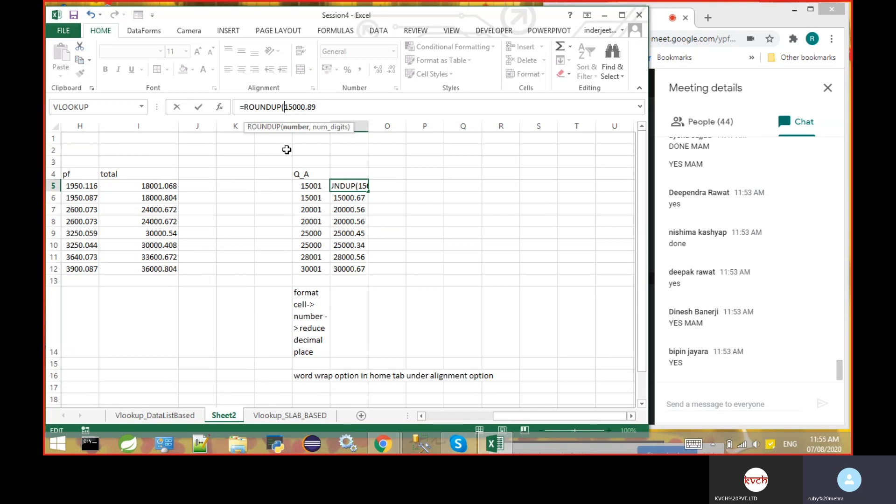
{"action": "key", "text": "Right"}
{"action": "key", "text": "Right"}
{"action": "key", "text": "Right"}
{"action": "key", "text": "Right"}
{"action": "key", "text": "Right"}
{"action": "key", "text": "Right"}
{"action": "type", "text": ",1"}
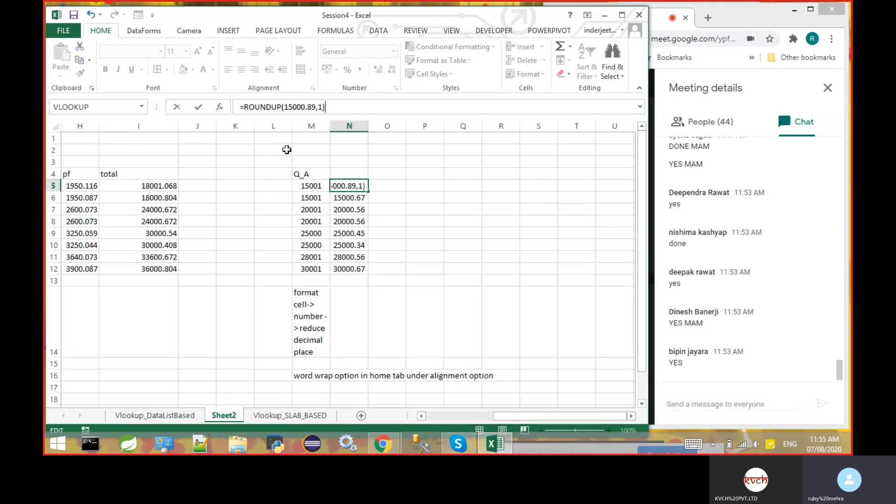
{"action": "key", "text": "Return"}
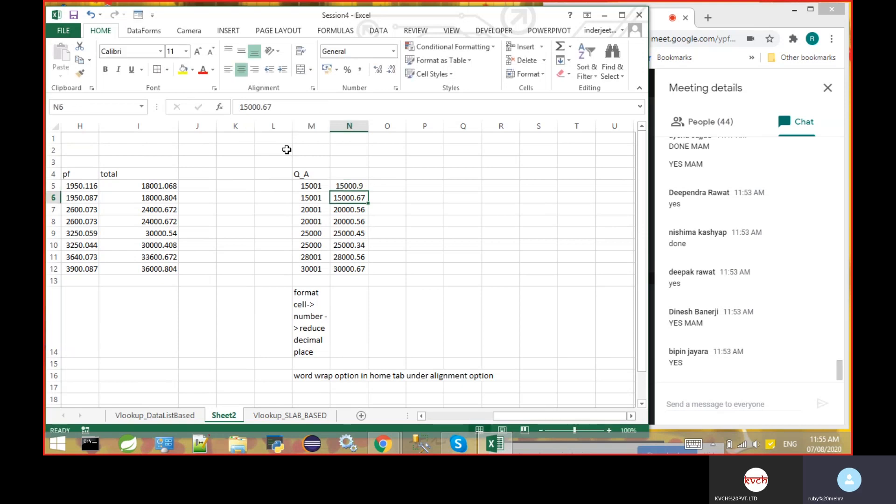
- Try filling the N5 formula down to N12, and undo both the fill and the N5 formula
{"action": "left_click", "coordinate": [360, 184]}
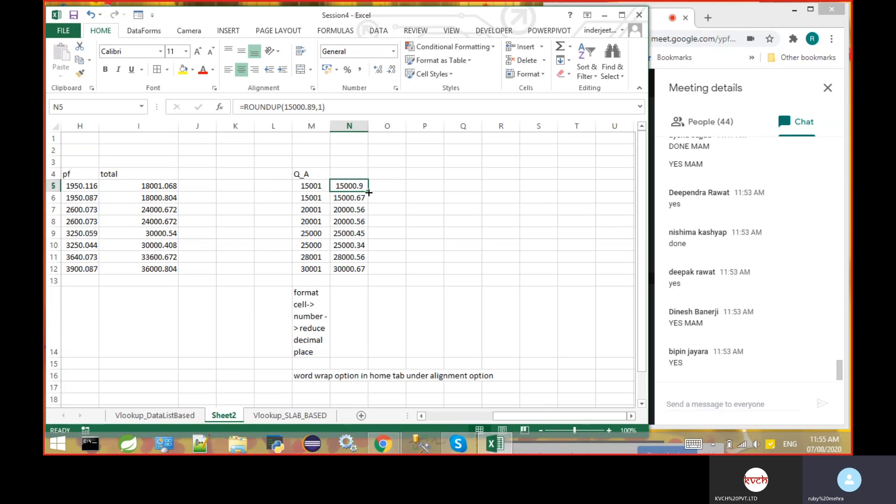
{"action": "left_click_drag", "start_coordinate": [367, 192], "coordinate": [365, 271]}
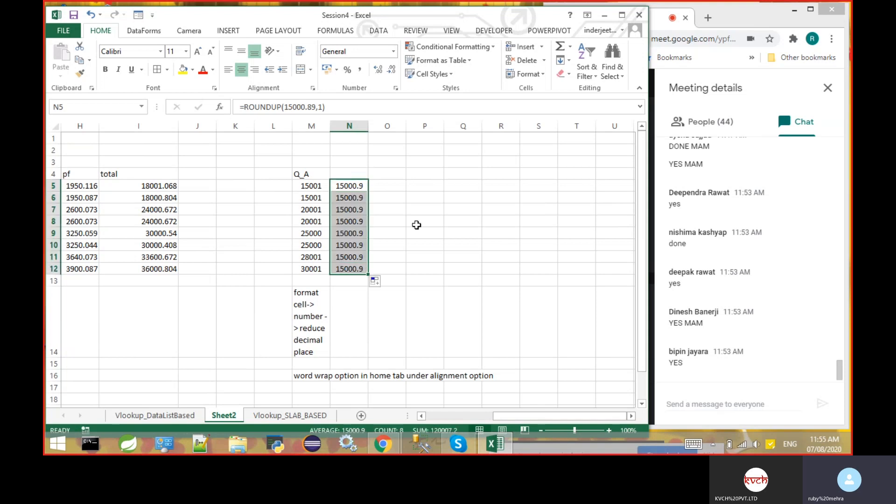
{"action": "left_click", "coordinate": [363, 185]}
{"action": "key", "text": "Down"}
{"action": "key", "text": "Down"}
{"action": "key", "text": "Down"}
{"action": "key", "text": "Down"}
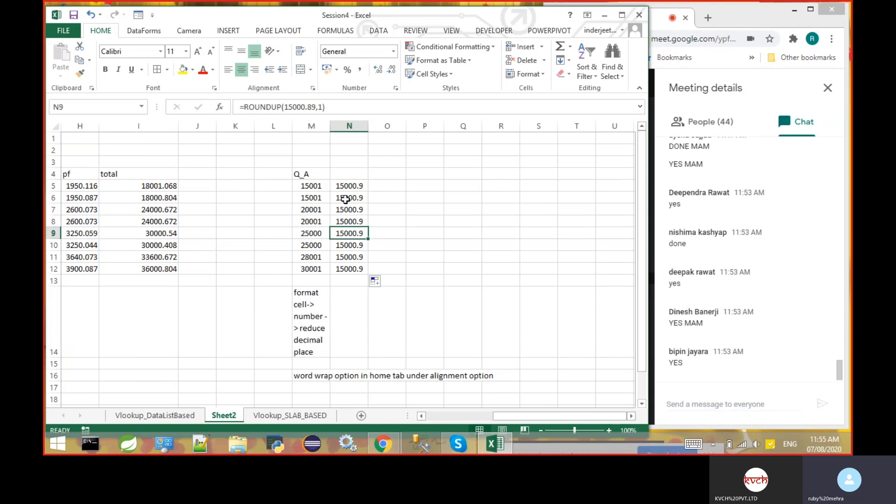
{"action": "key", "text": "ctrl+z"}
{"action": "key", "text": "ctrl+z"}
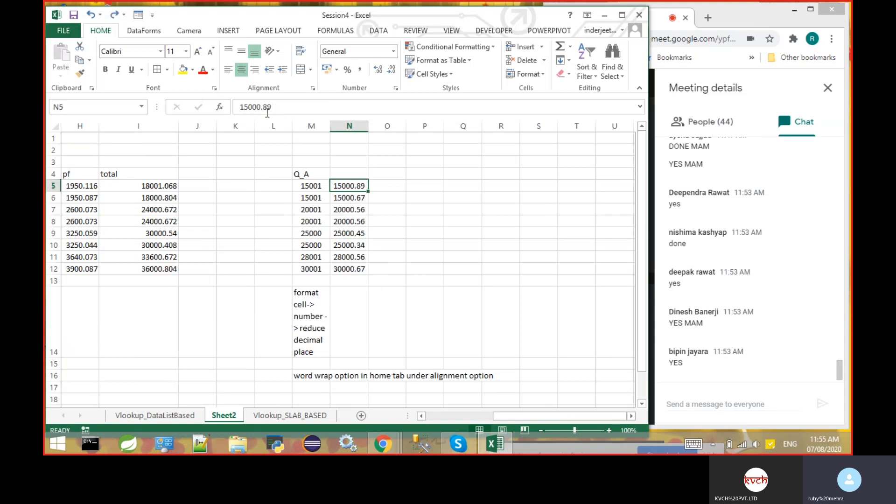
- Try to build a rounding formula in N5 by putting =round in front of its value 15000.89
{"action": "left_click", "coordinate": [240, 107]}
{"action": "type", "text": "=round"}
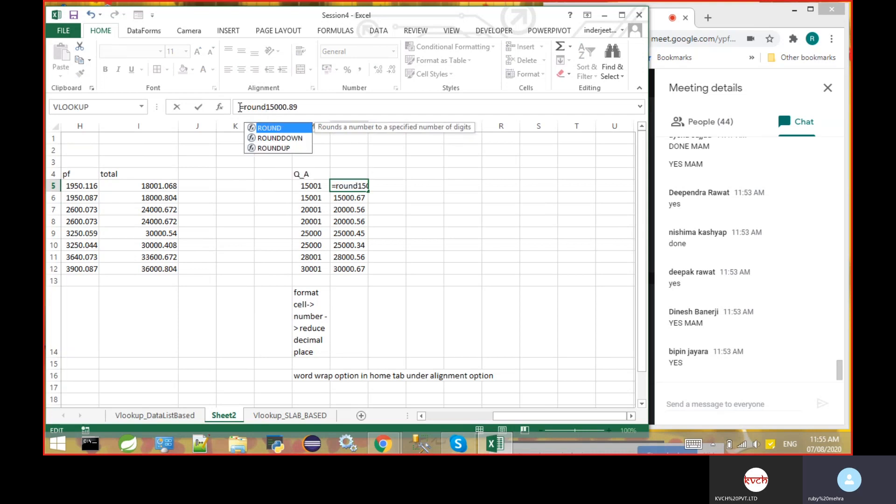
{"action": "key", "text": "Down"}
{"action": "key", "text": "Down"}
{"action": "key", "text": "Return"}
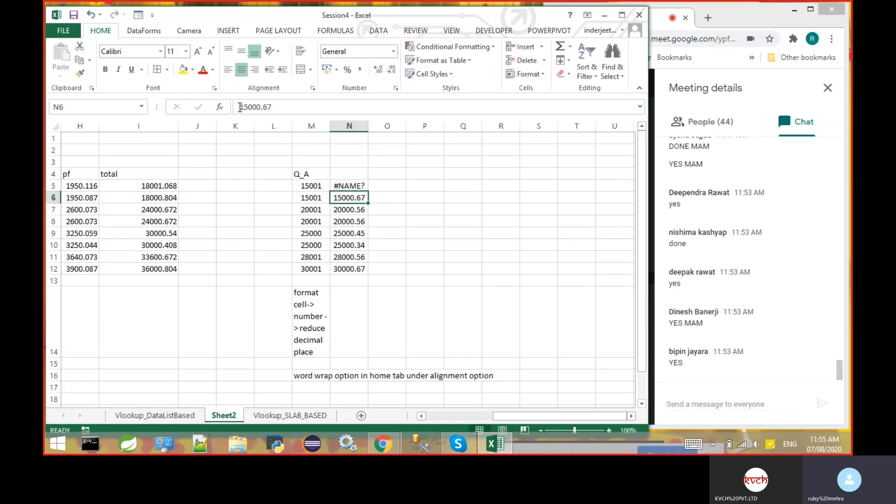
{"action": "key", "text": "Up"}
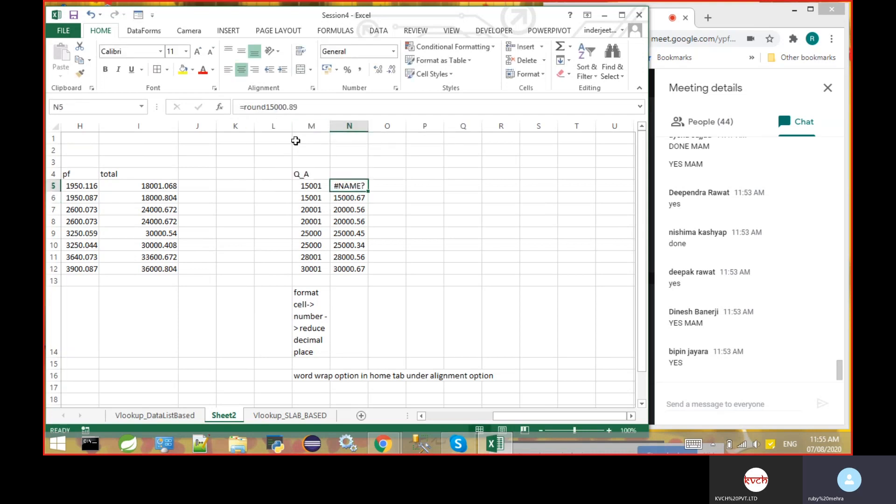
- Correct the formula in N5 to =ROUNDUP(15000.89,1)
{"action": "left_click", "coordinate": [266, 109]}
{"action": "type", "text": "up"}
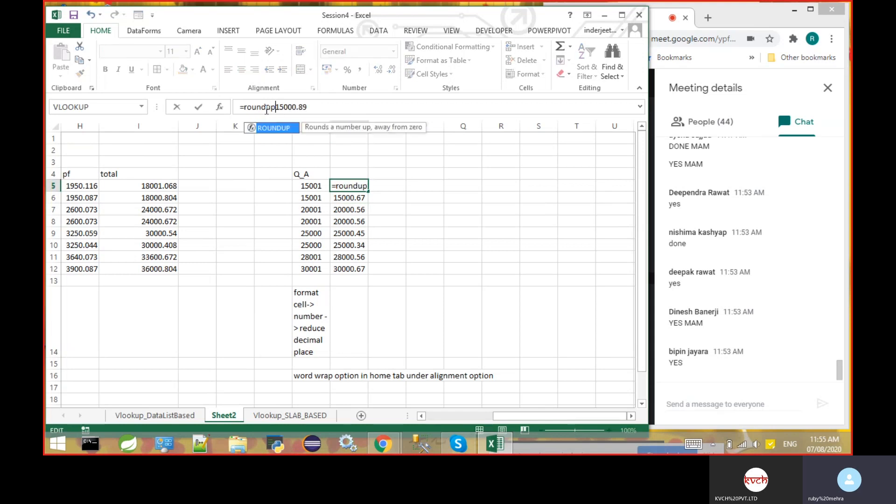
{"action": "type", "text": "("}
{"action": "key", "text": "Right"}
{"action": "key", "text": "Right"}
{"action": "key", "text": "Right"}
{"action": "key", "text": "Right"}
{"action": "key", "text": "Right"}
{"action": "key", "text": "Right"}
{"action": "key", "text": "Right"}
{"action": "key", "text": "Right"}
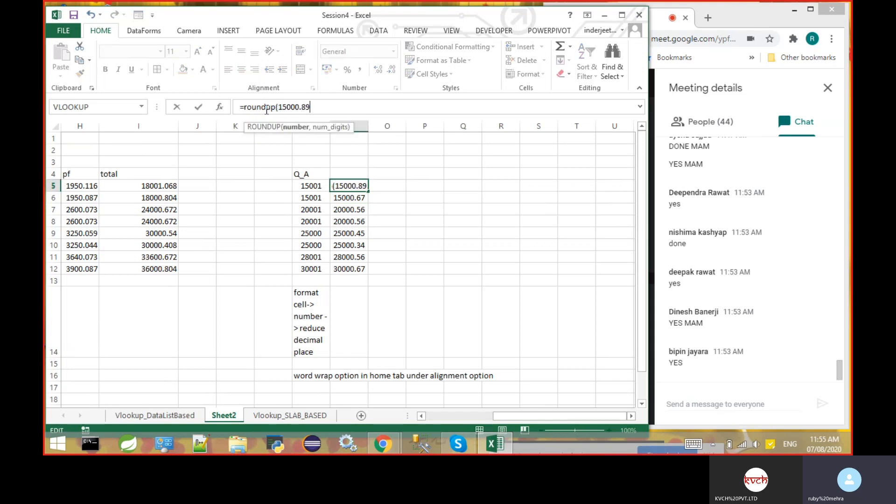
{"action": "type", "text": ",1"}
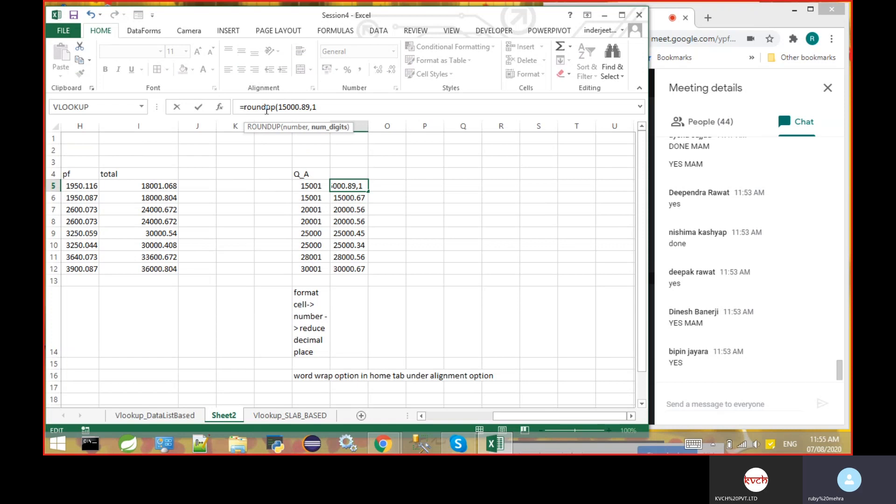
{"action": "type", "text": ")"}
{"action": "key", "text": "Return"}
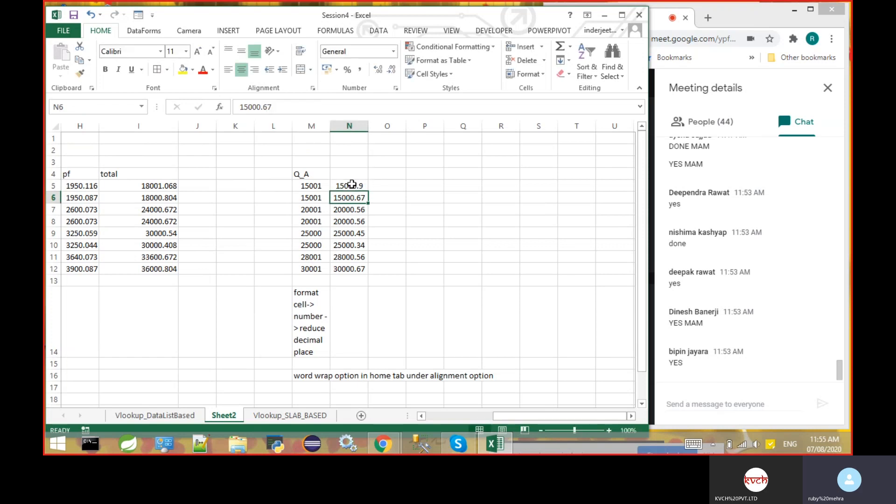
{"action": "left_click", "coordinate": [351, 186]}
{"action": "key", "text": "Down"}
{"action": "double_click", "coordinate": [350, 198]}
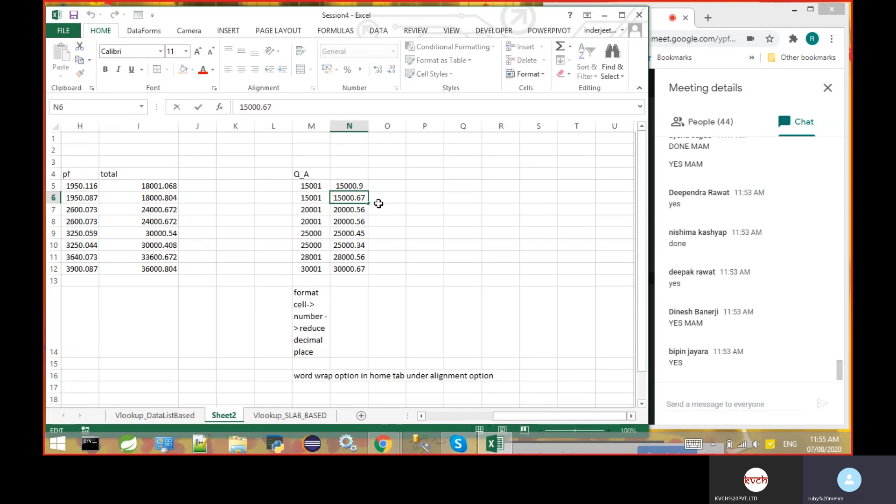
{"action": "left_click", "coordinate": [354, 186]}
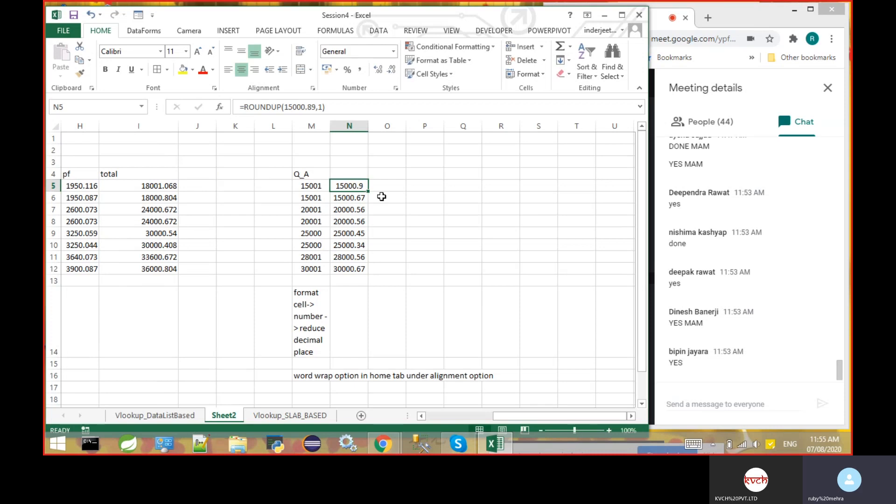
- Enter =ROUNDUP(N5,1) in O5 and fill it down to O12
{"action": "left_click", "coordinate": [385, 186]}
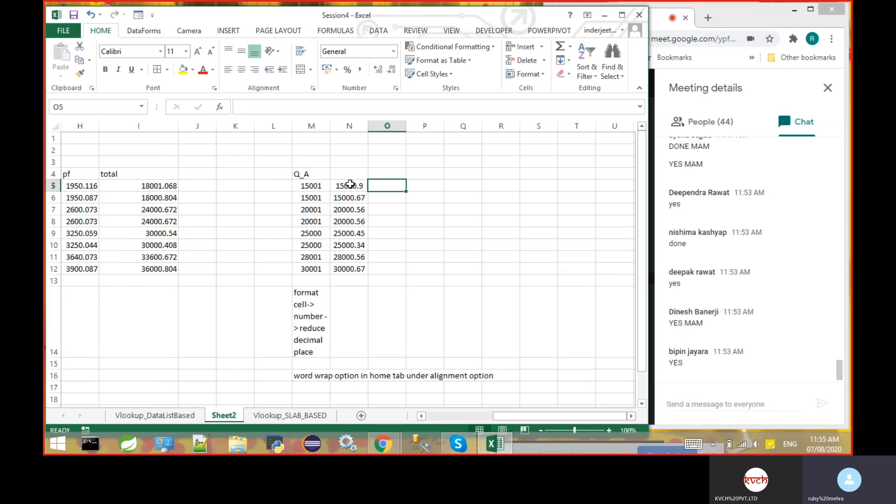
{"action": "double_click", "coordinate": [383, 188]}
{"action": "type", "text": "="}
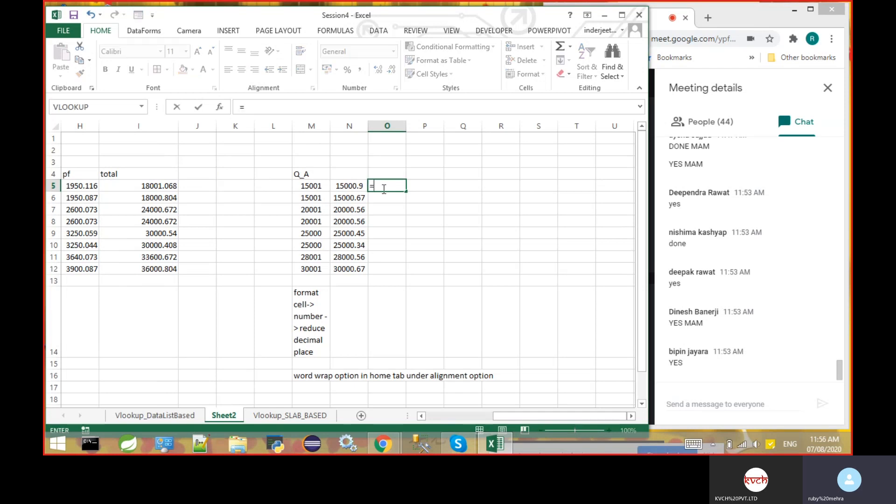
{"action": "type", "text": "roundup("}
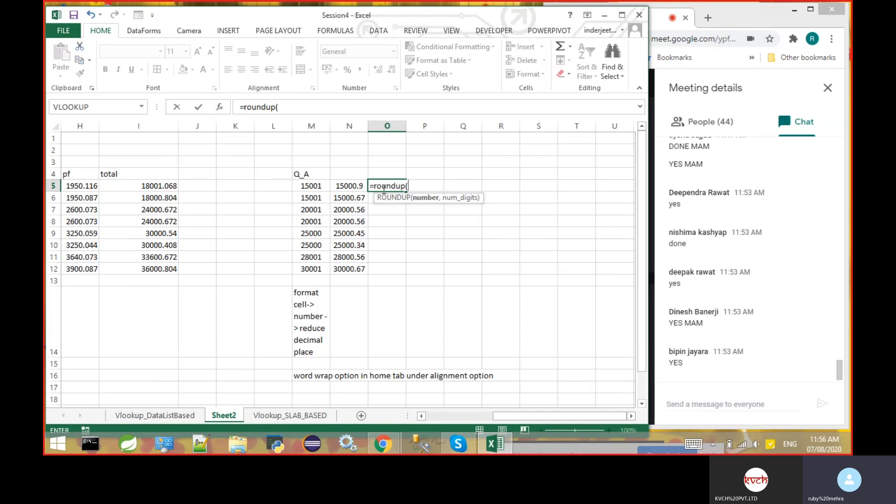
{"action": "left_click", "coordinate": [351, 186]}
{"action": "type", "text": ","}
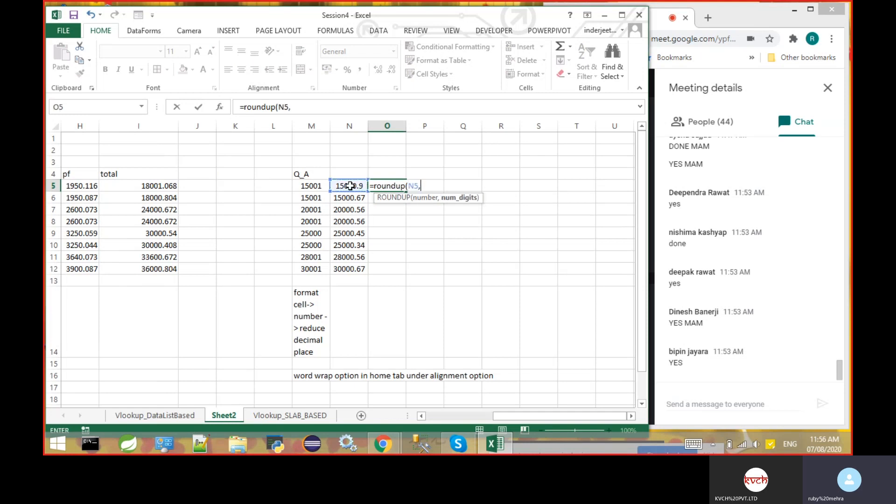
{"action": "type", "text": "1)"}
{"action": "key", "text": "Return"}
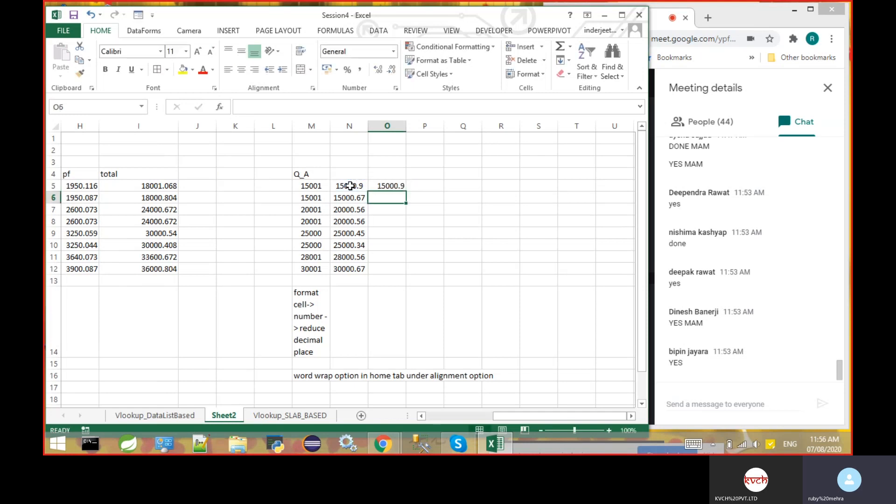
{"action": "left_click", "coordinate": [400, 186]}
{"action": "left_click_drag", "start_coordinate": [406, 191], "coordinate": [397, 275]}
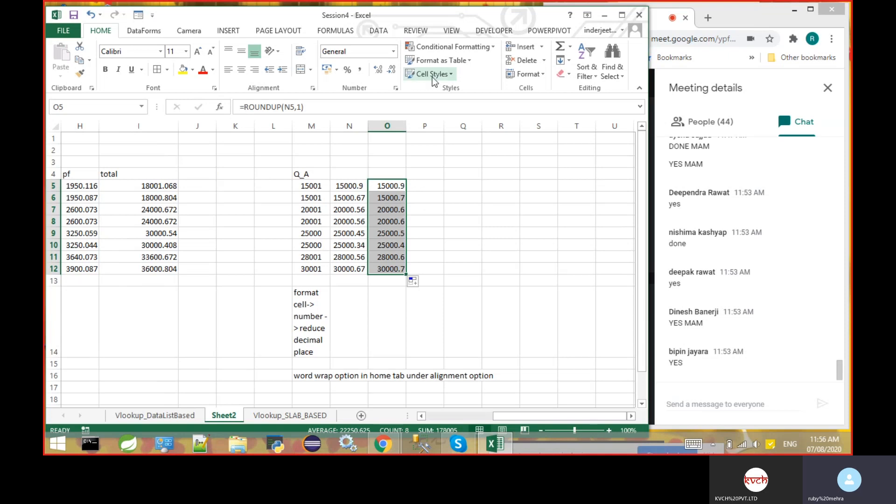
- Enter =ROUNDUP(N5,2) in P5 and fill it down to P12
{"action": "left_click", "coordinate": [429, 187]}
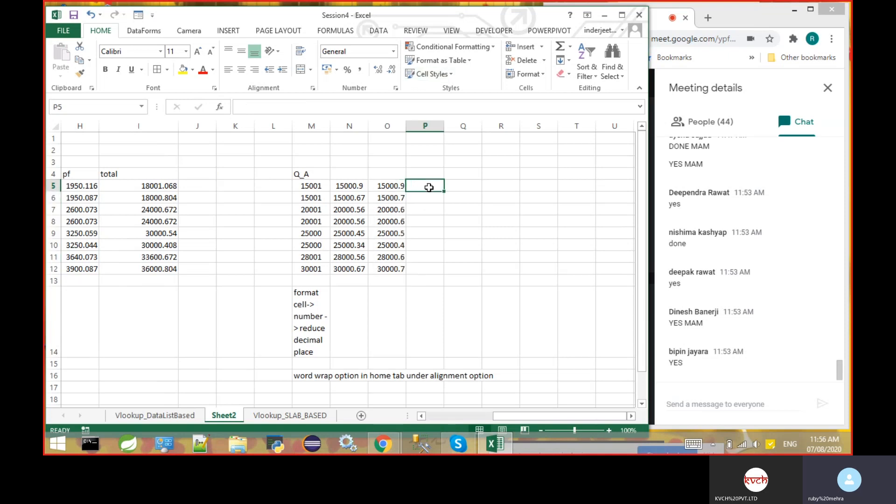
{"action": "type", "text": "=rou"}
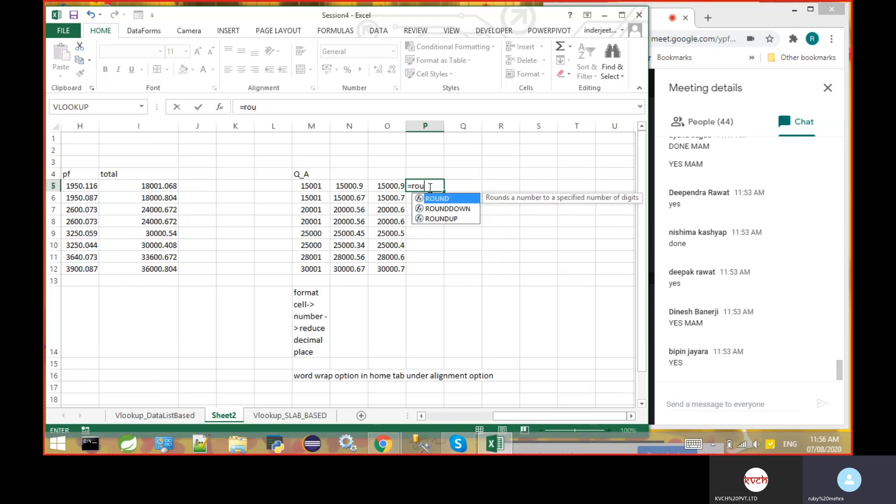
{"action": "type", "text": "ndup("}
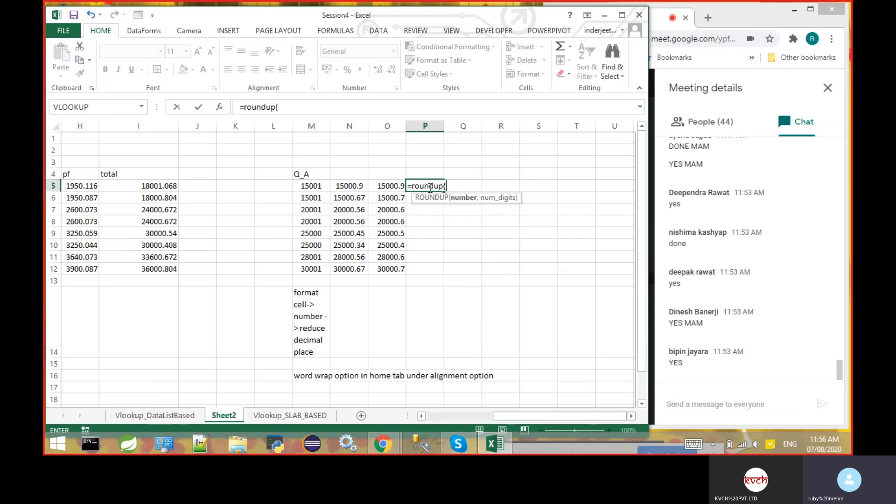
{"action": "left_click", "coordinate": [344, 186]}
{"action": "type", "text": ",2)"}
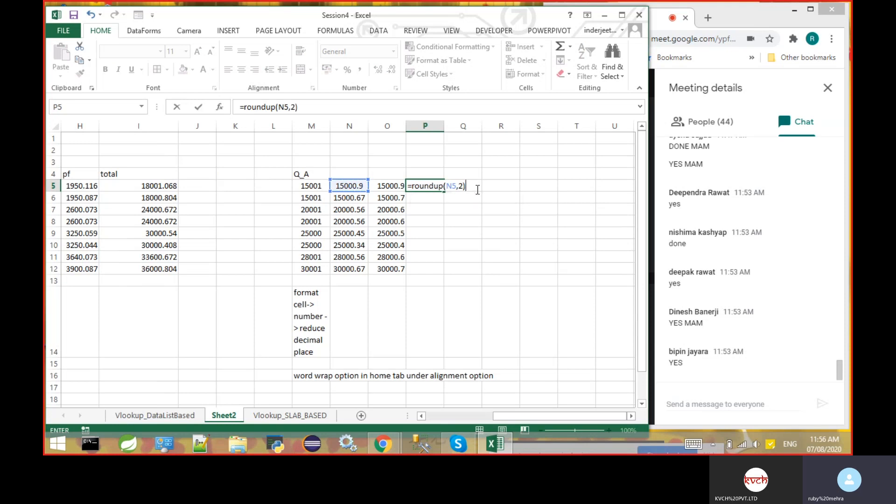
{"action": "key", "text": "Return"}
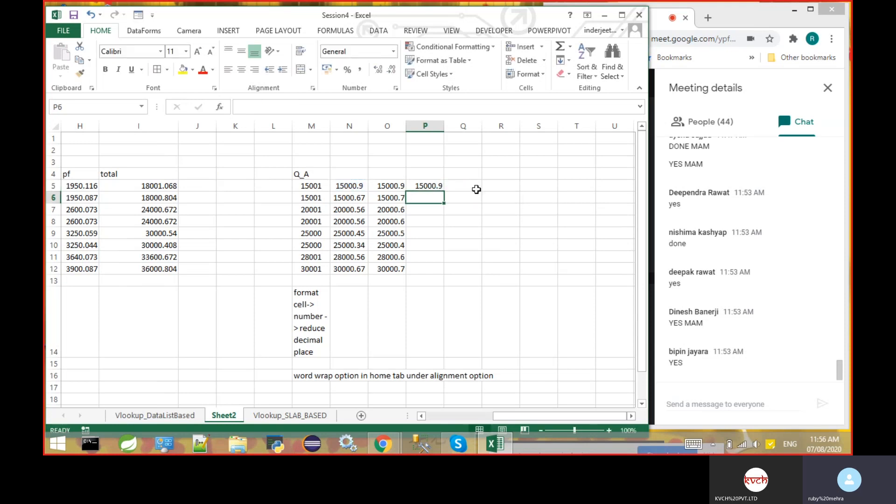
{"action": "left_click", "coordinate": [430, 186]}
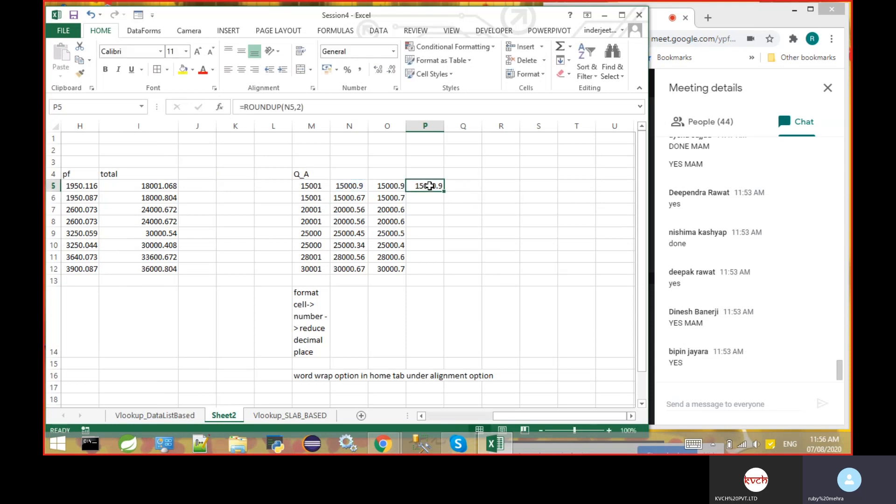
{"action": "left_click_drag", "start_coordinate": [444, 191], "coordinate": [441, 275]}
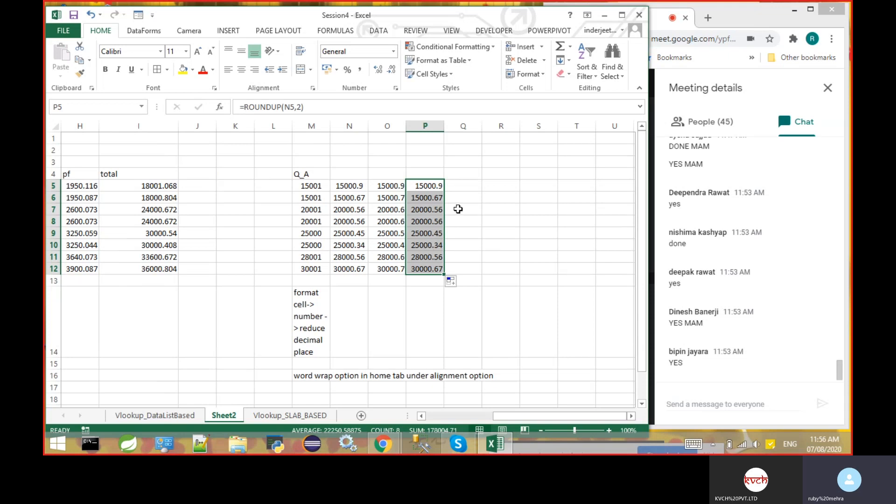
{"action": "left_click", "coordinate": [472, 183]}
{"action": "type", "text": "="}
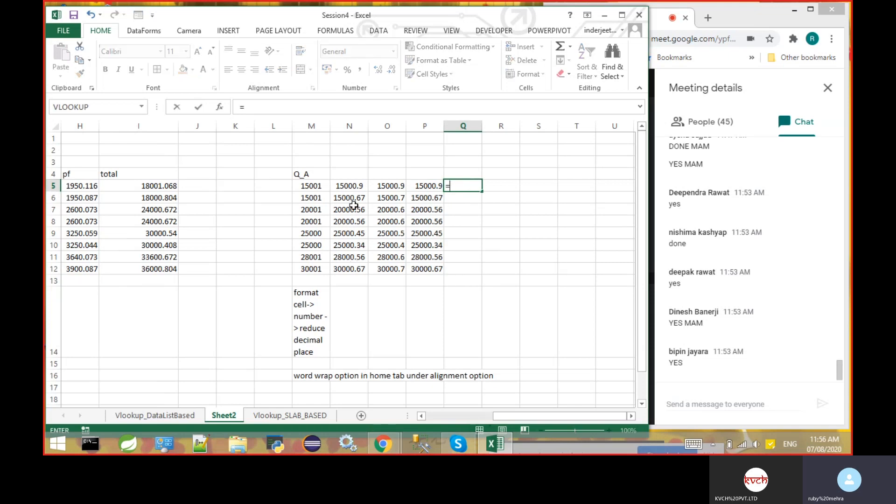
{"action": "left_click", "coordinate": [351, 186]}
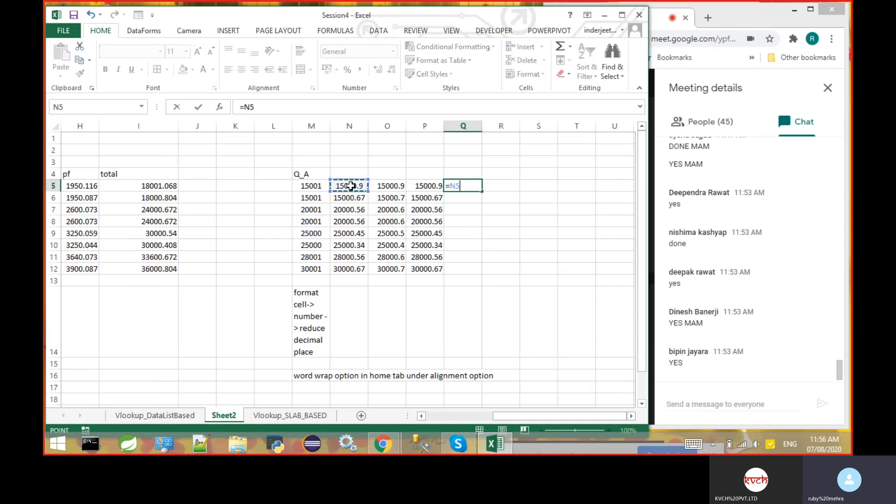
{"action": "key", "text": "Escape"}
- Replace the ROUNDUP formula in N5 with the plain value 15000.89
{"action": "key", "text": "Left"}
{"action": "key", "text": "Left"}
{"action": "key", "text": "Left"}
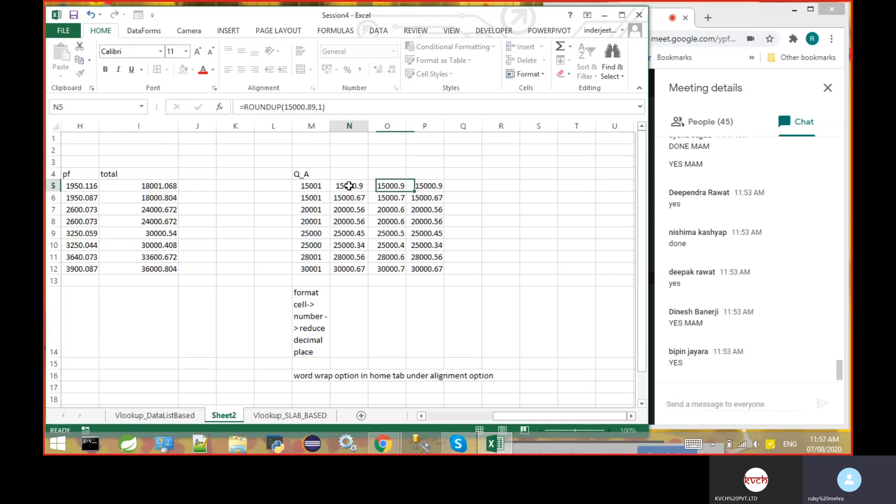
{"action": "left_click", "coordinate": [286, 108]}
{"action": "key", "text": "BackSpace"}
{"action": "key", "text": "BackSpace"}
{"action": "key", "text": "BackSpace"}
{"action": "key", "text": "BackSpace"}
{"action": "key", "text": "BackSpace"}
{"action": "key", "text": "BackSpace"}
{"action": "key", "text": "BackSpace"}
{"action": "key", "text": "BackSpace"}
{"action": "key", "text": "BackSpace"}
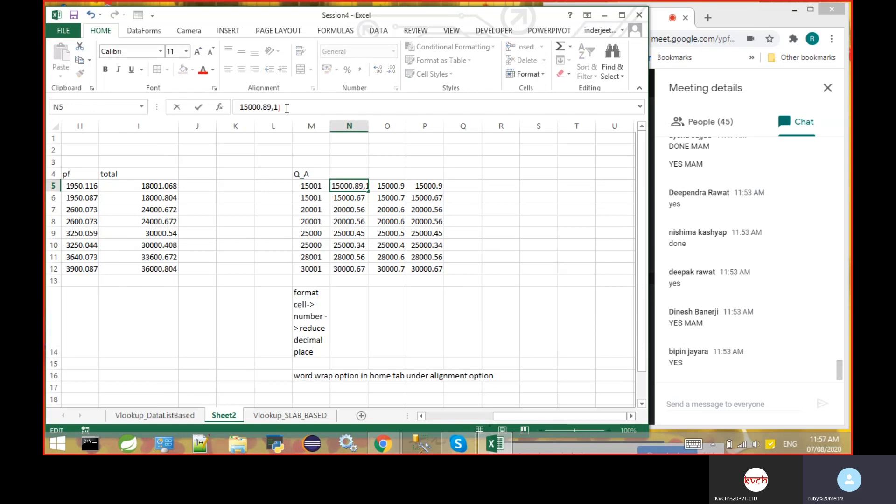
{"action": "key", "text": "End"}
{"action": "key", "text": "BackSpace"}
{"action": "key", "text": "BackSpace"}
{"action": "key", "text": "BackSpace"}
{"action": "key", "text": "Return"}
- Enter =ROUND(N5,0) in Q5 and fill it down to Q12
{"action": "left_click", "coordinate": [456, 185]}
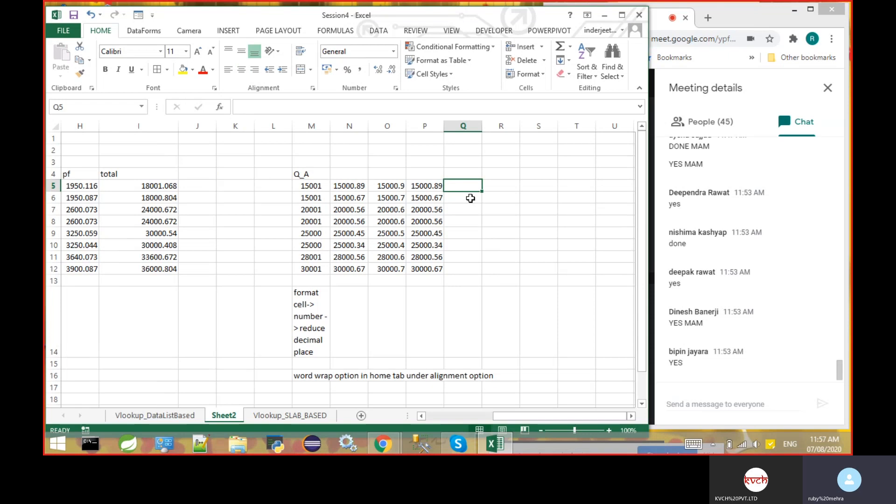
{"action": "type", "text": "=r"}
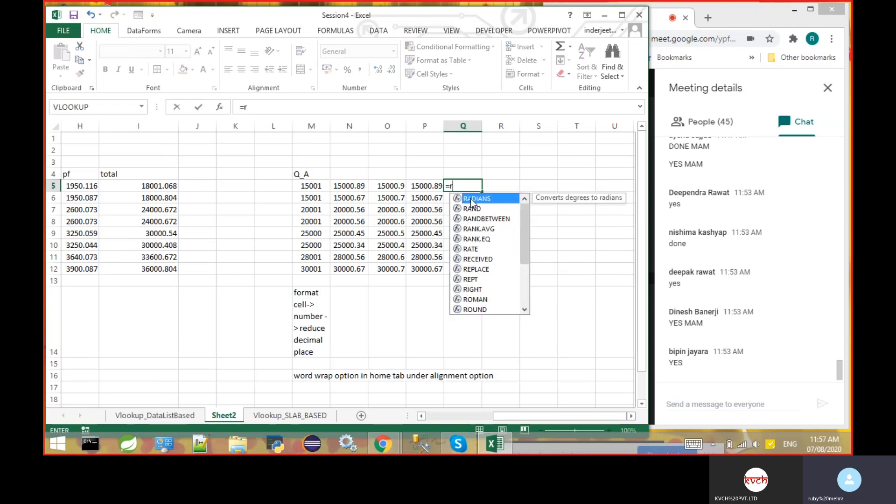
{"action": "type", "text": "ound("}
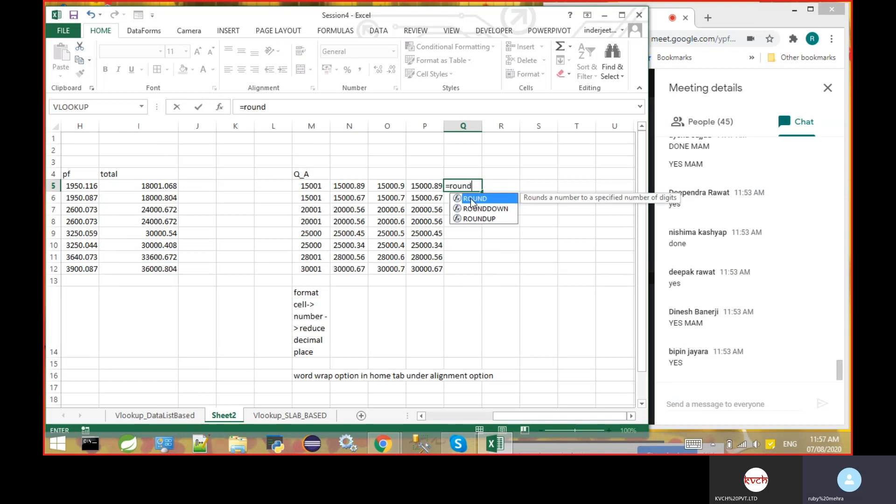
{"action": "left_click", "coordinate": [346, 186]}
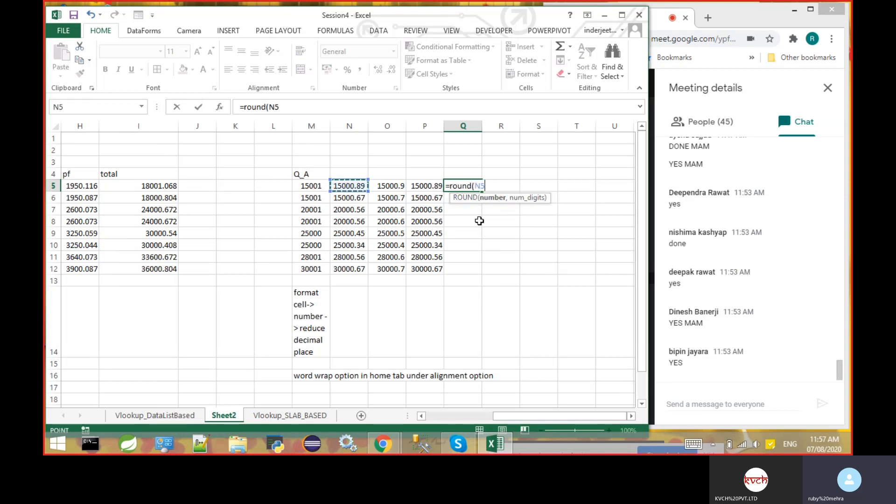
{"action": "type", "text": ",0"}
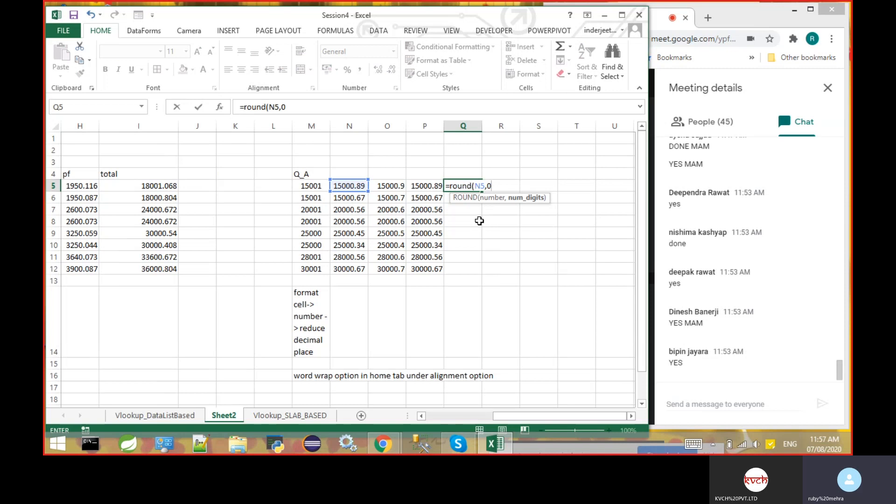
{"action": "type", "text": ")"}
{"action": "key", "text": "Return"}
{"action": "left_click", "coordinate": [472, 186]}
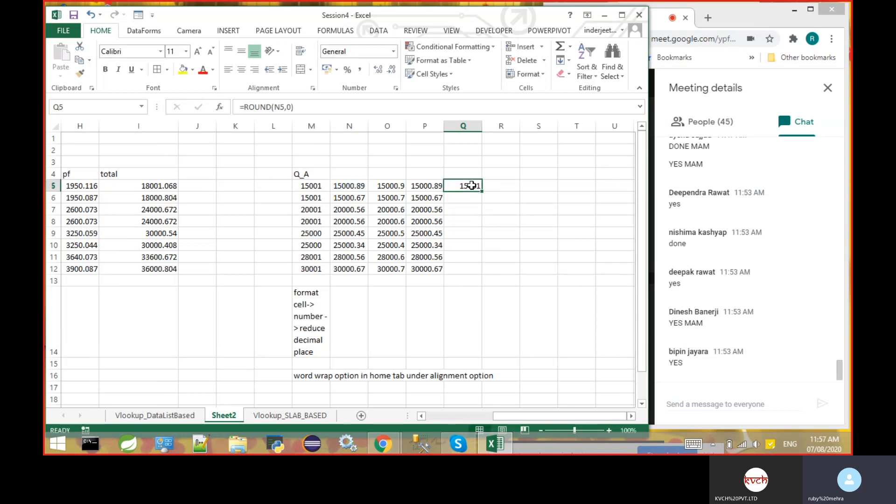
{"action": "left_click_drag", "start_coordinate": [481, 191], "coordinate": [476, 273]}
- Enter =ROUND(N5,-1) in R5 and fill it down to R12
{"action": "left_click", "coordinate": [500, 183]}
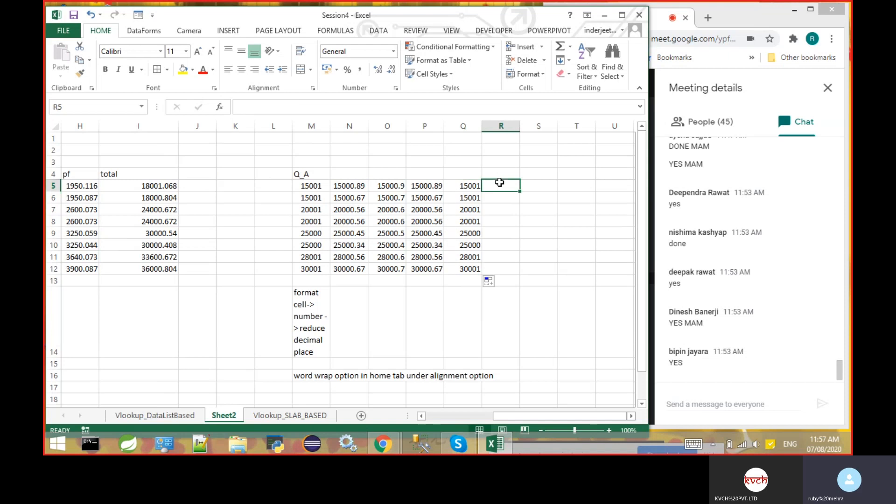
{"action": "left_click", "coordinate": [466, 187]}
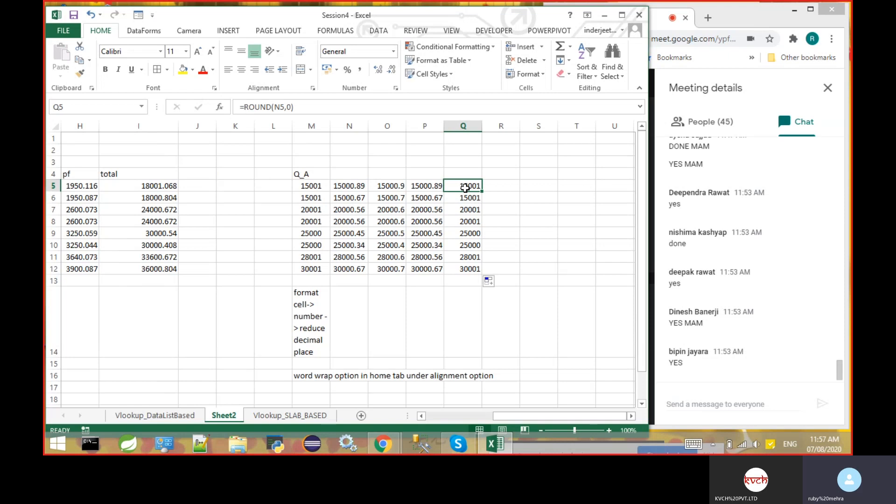
{"action": "key", "text": "Right"}
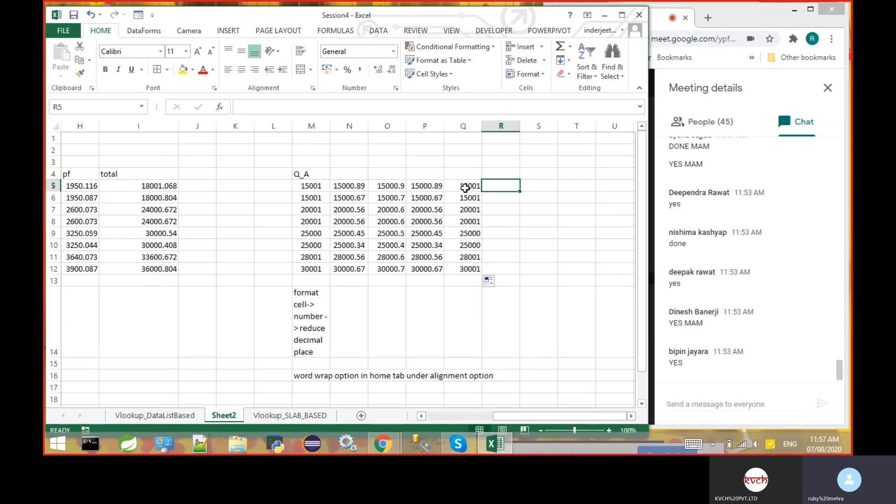
{"action": "type", "text": "="}
{"action": "type", "text": "rond"}
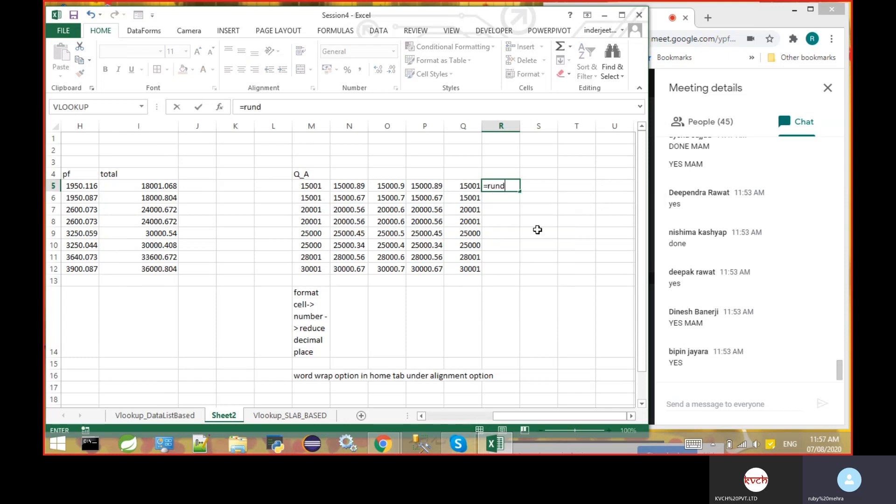
{"action": "key", "text": "BackSpace"}
{"action": "key", "text": "BackSpace"}
{"action": "key", "text": "BackSpace"}
{"action": "type", "text": "ound"}
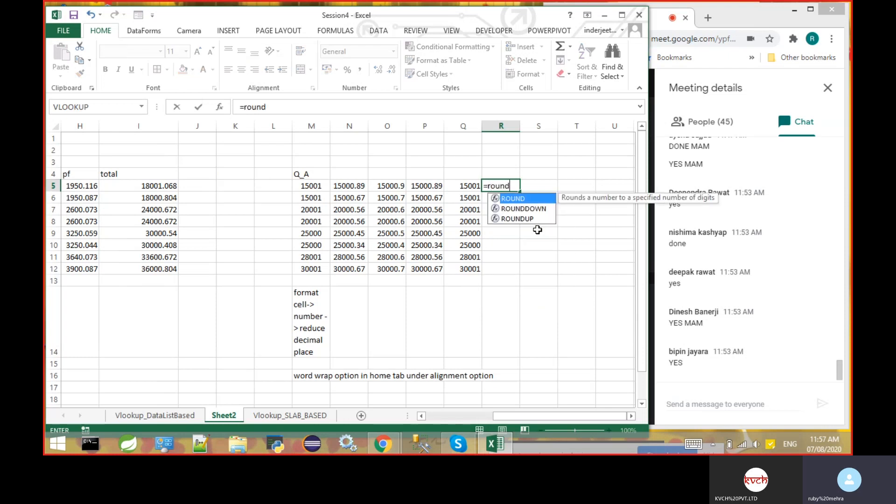
{"action": "type", "text": "("}
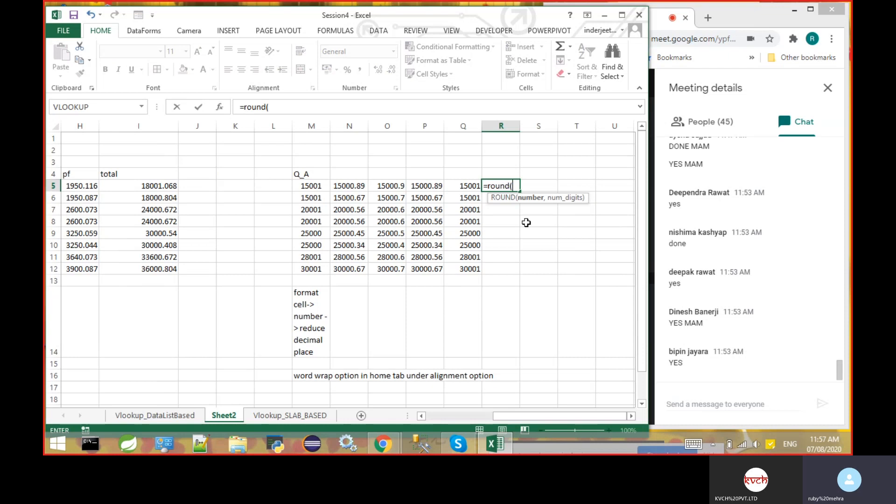
{"action": "left_click", "coordinate": [358, 187]}
{"action": "type", "text": ","}
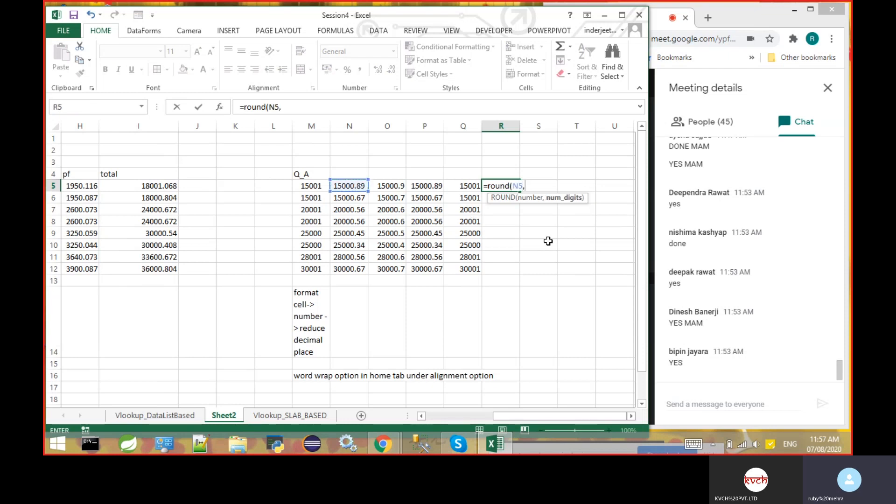
{"action": "type", "text": "-1)"}
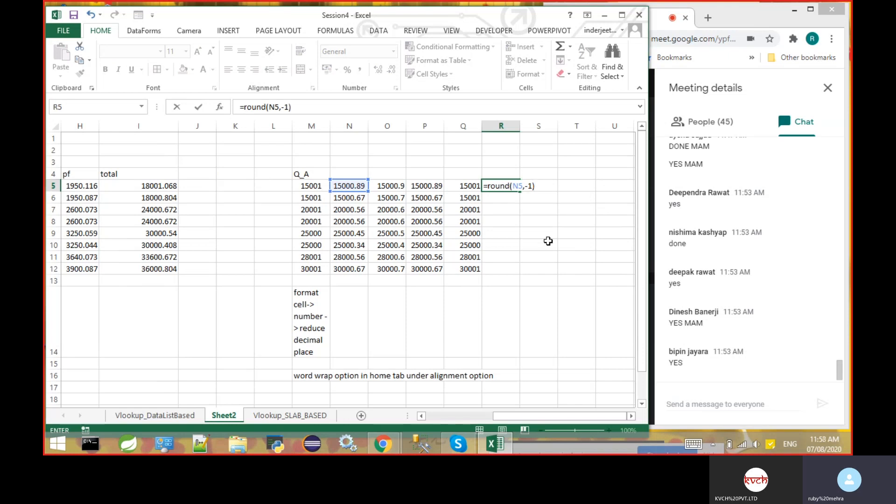
{"action": "key", "text": "Return"}
{"action": "left_click", "coordinate": [505, 186]}
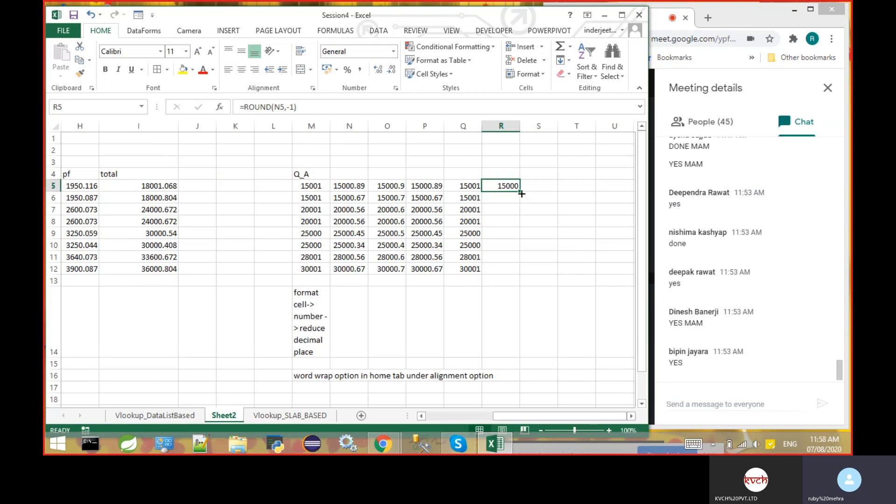
{"action": "left_click_drag", "start_coordinate": [520, 192], "coordinate": [520, 275]}
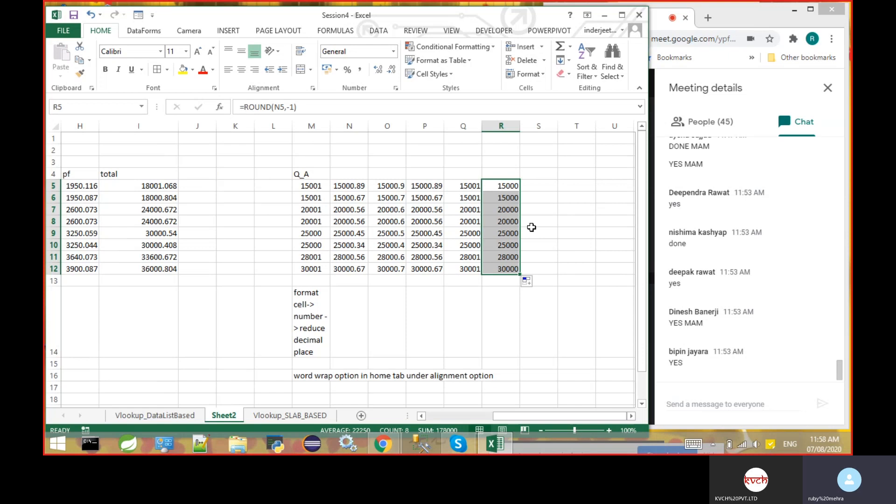
- Compare the number-formatted value in M5 with the plain value in N5 and the rounding formula in O5
{"action": "left_click", "coordinate": [474, 175]}
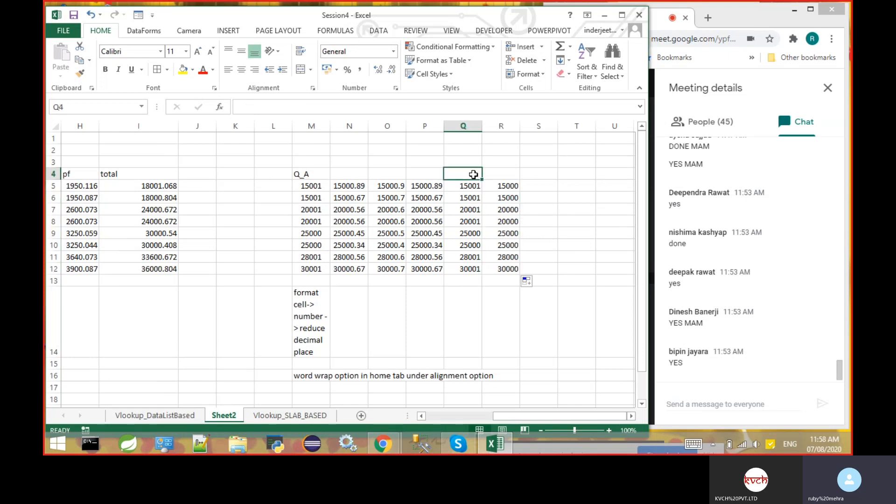
{"action": "left_click", "coordinate": [358, 172]}
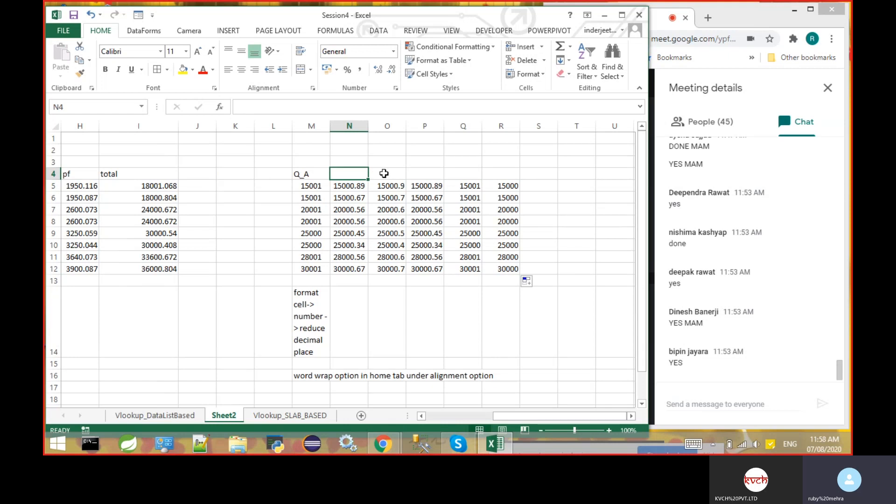
{"action": "left_click", "coordinate": [327, 185]}
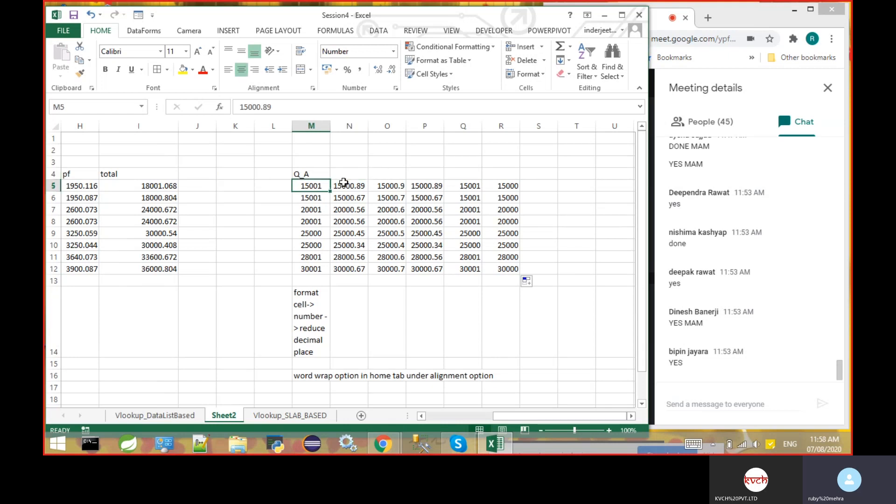
{"action": "left_click", "coordinate": [345, 185]}
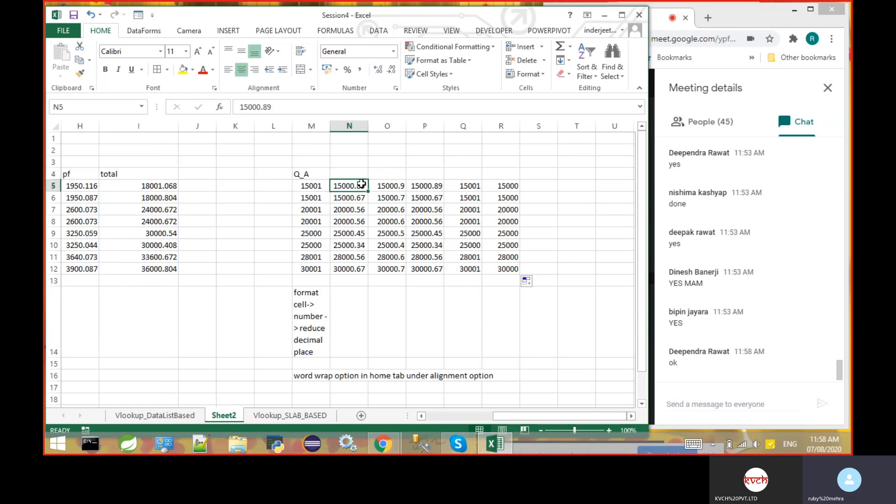
{"action": "left_click", "coordinate": [382, 183]}
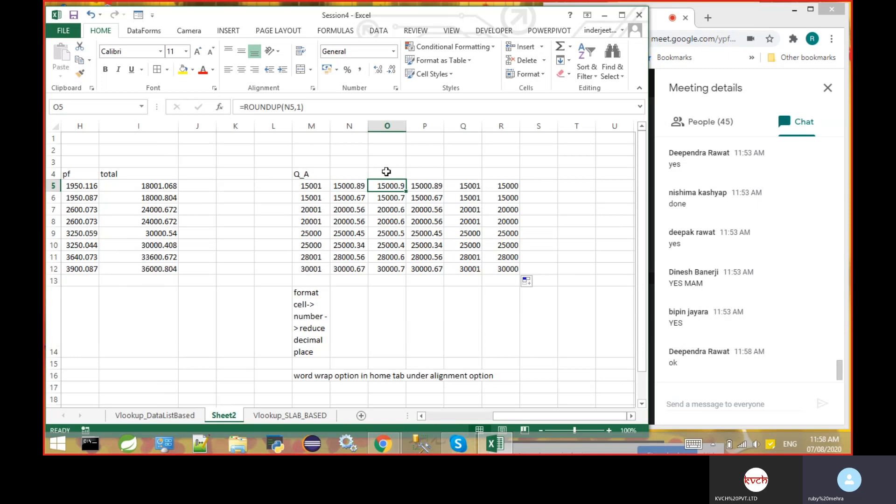
{"action": "left_click", "coordinate": [387, 172]}
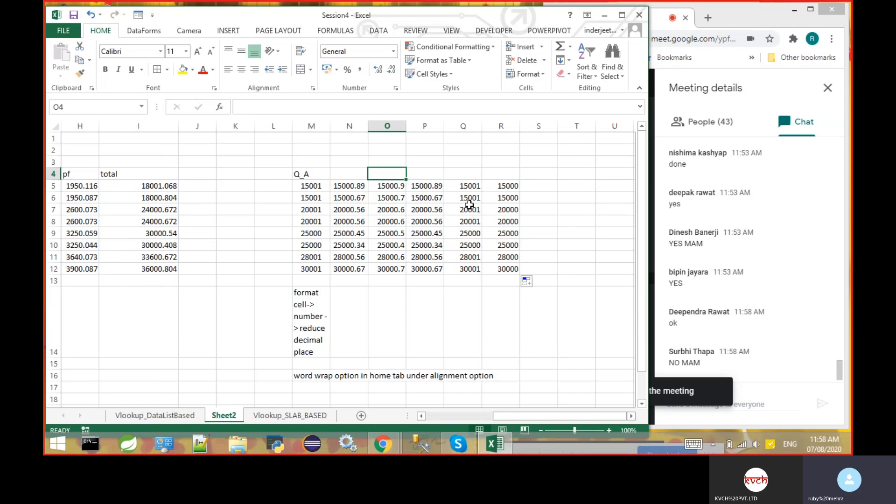
{"action": "left_click", "coordinate": [484, 283]}
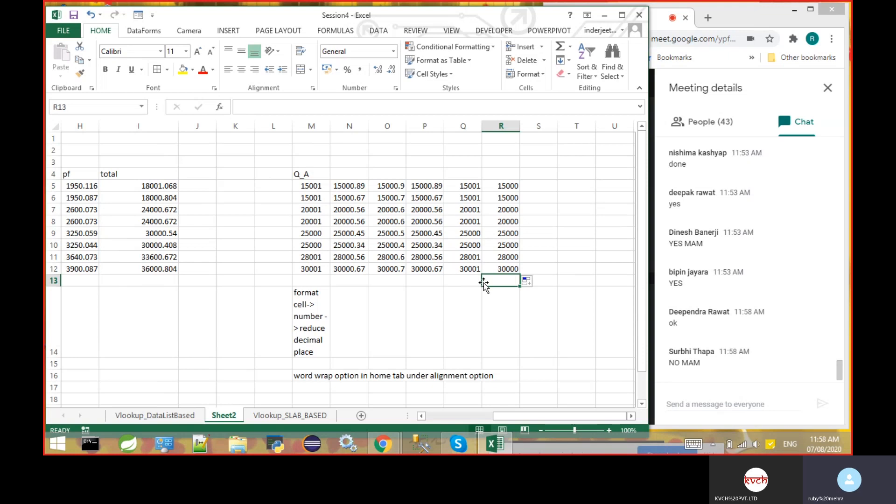
{"action": "left_click", "coordinate": [532, 149]}
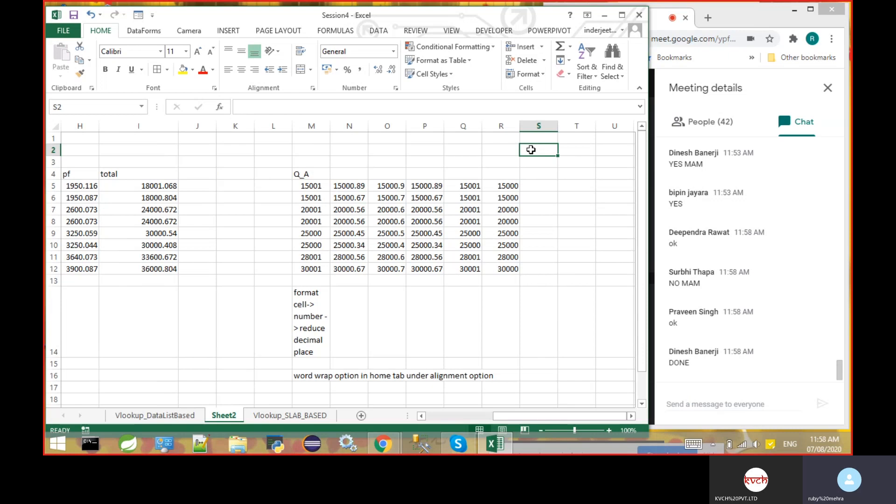
{"action": "type", "text": "90"}
{"action": "key", "text": "BackSpace"}
{"action": "key", "text": "BackSpace"}
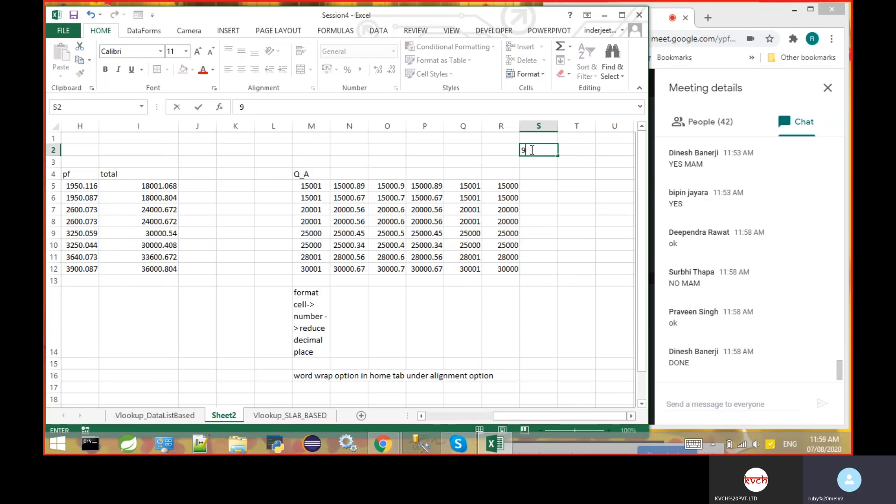
- Enter the example number 90 in V6 and label it "whole number" in W6
{"action": "left_click", "coordinate": [632, 417]}
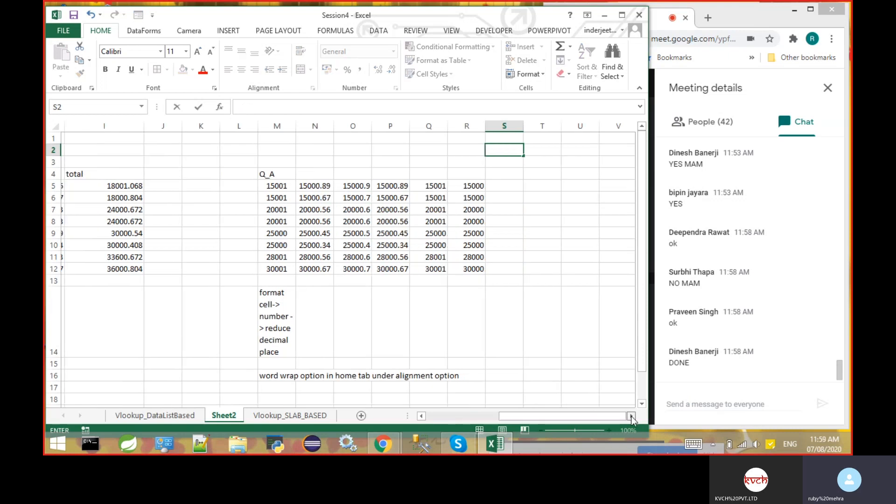
{"action": "left_click", "coordinate": [631, 417]}
{"action": "left_click", "coordinate": [631, 417]}
{"action": "left_click", "coordinate": [631, 416]}
{"action": "left_click", "coordinate": [631, 416]}
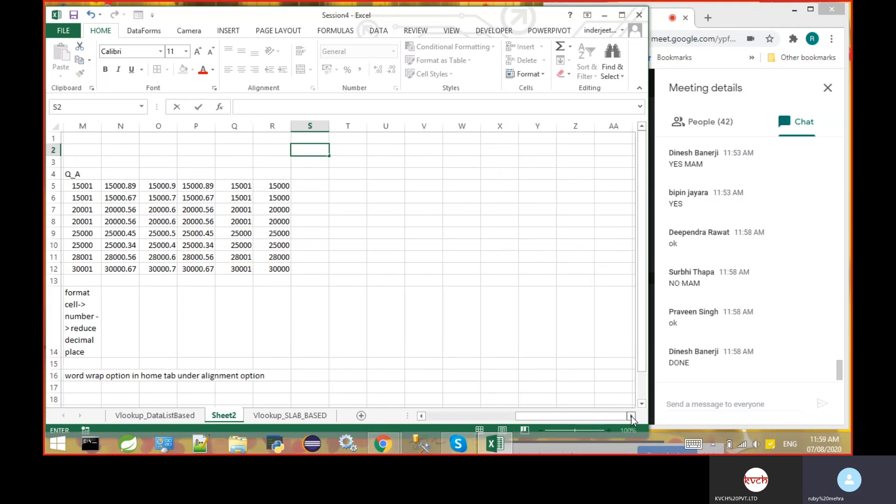
{"action": "left_click", "coordinate": [631, 416]}
{"action": "left_click", "coordinate": [379, 199]}
{"action": "type", "text": "90"}
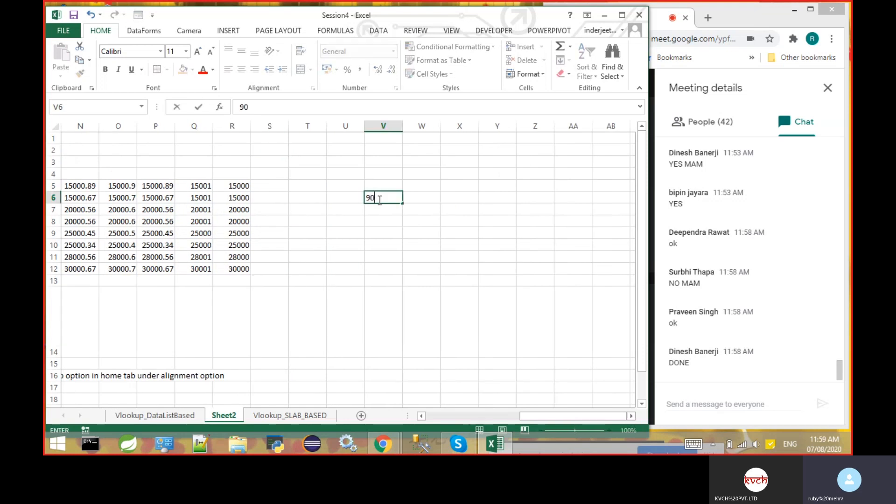
{"action": "key", "text": "Tab"}
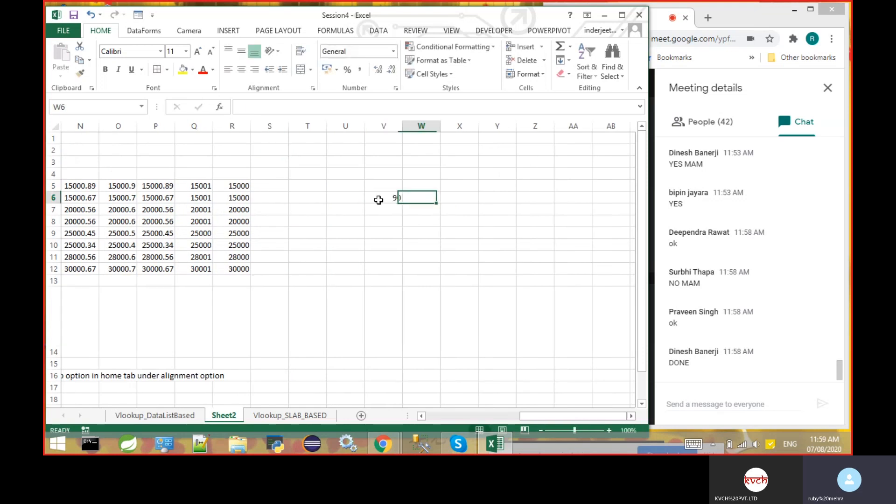
{"action": "type", "text": "whole number"}
{"action": "key", "text": "Return"}
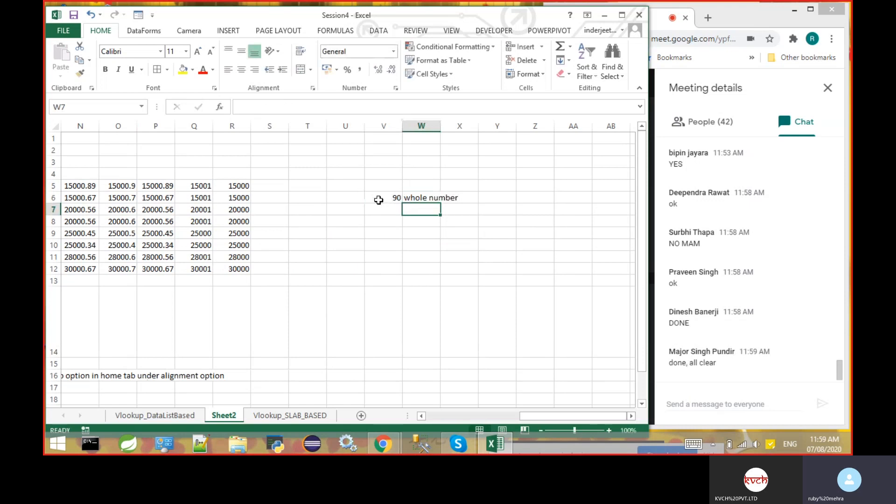
{"action": "key", "text": "Left"}
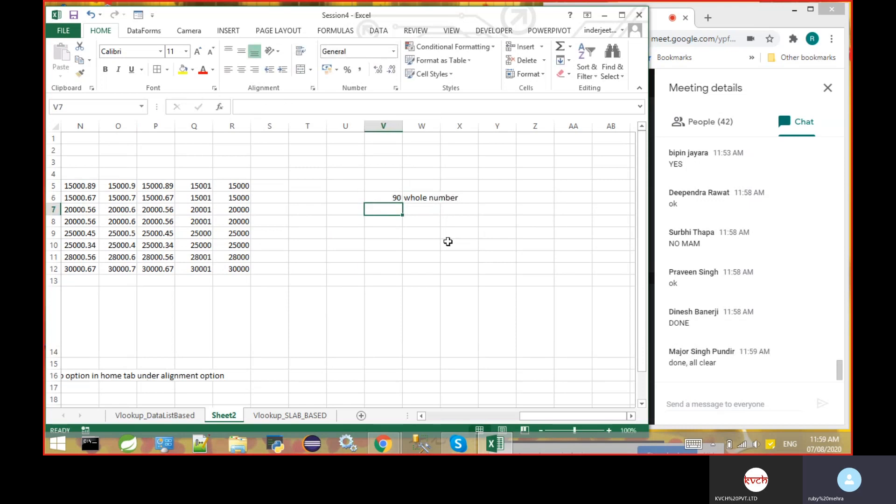
- Enter the example decimal 90.56 in V7 and its rounded whole number 91 in W7
{"action": "type", "text": "90."}
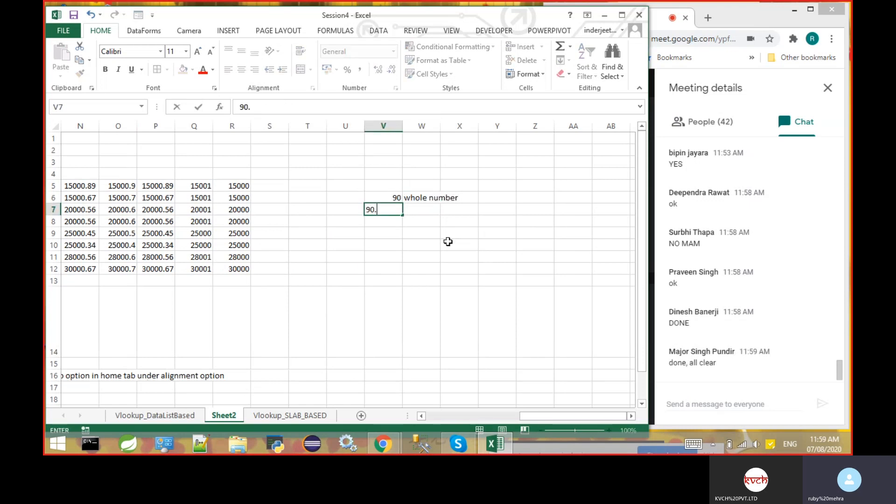
{"action": "type", "text": "56"}
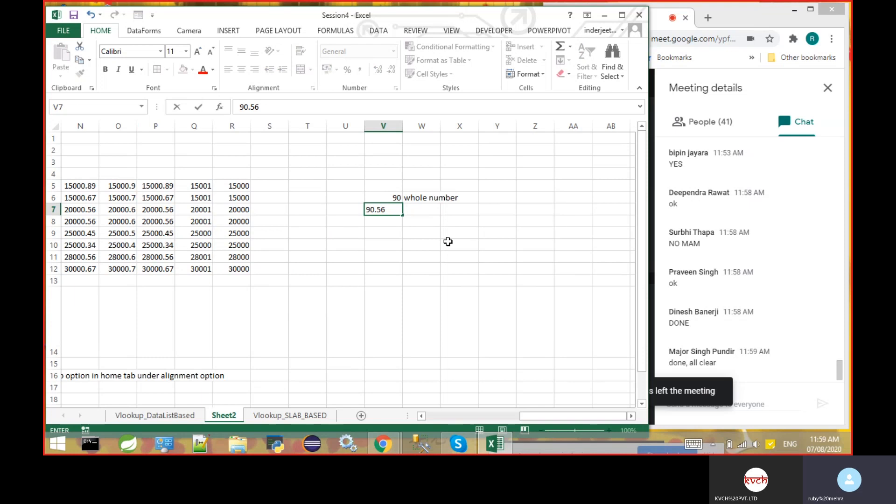
{"action": "key", "text": "Tab"}
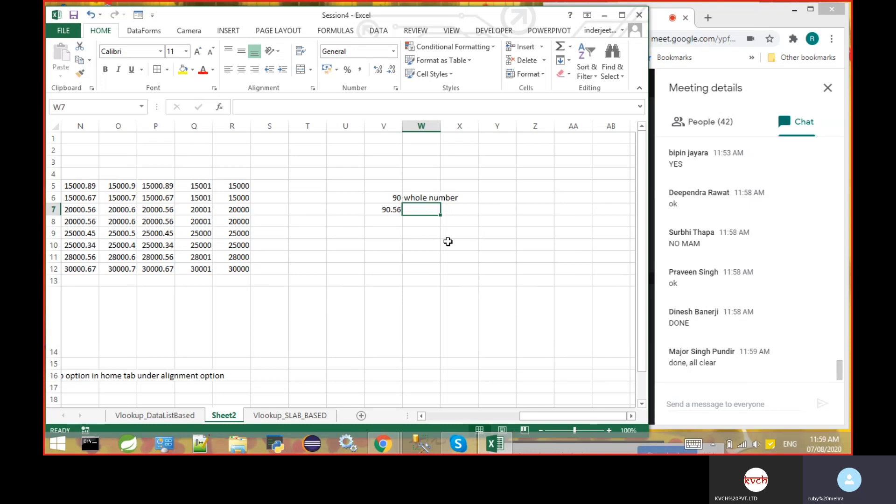
{"action": "type", "text": "91"}
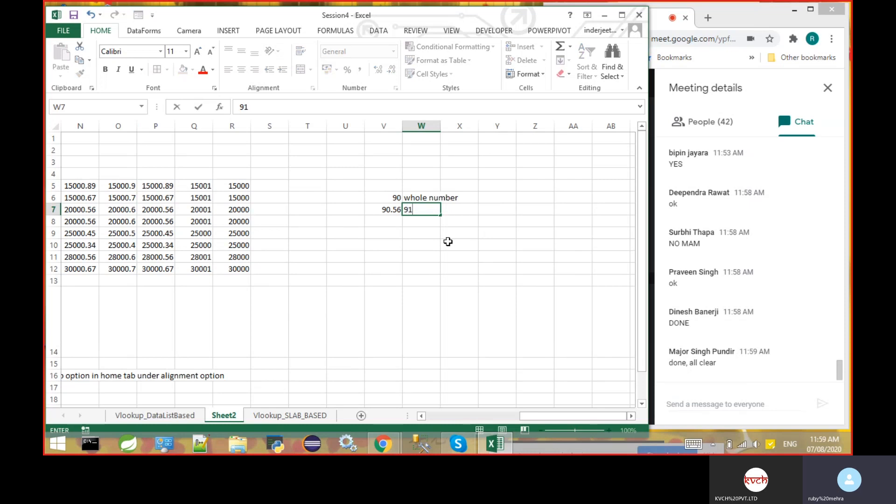
{"action": "key", "text": "Return"}
- Add a second example with 90.23 in V8 and its rounded whole number 90 in W8
{"action": "type", "text": "90.23"}
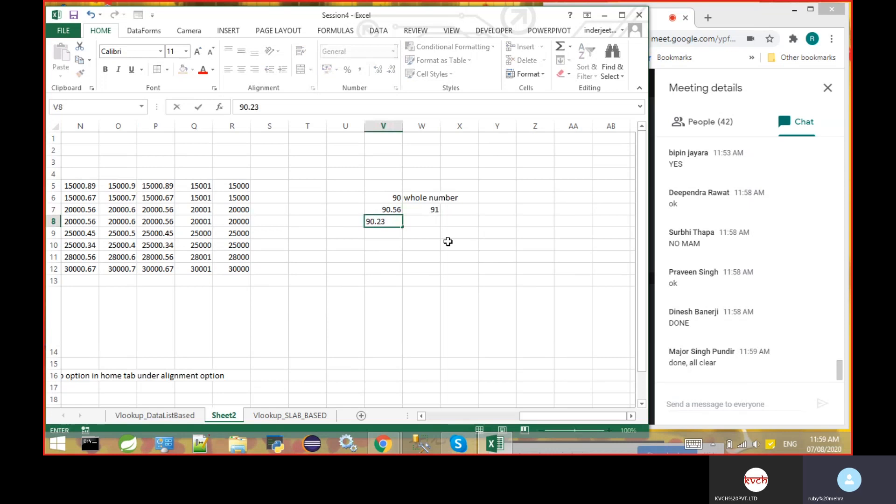
{"action": "key", "text": "Tab"}
{"action": "type", "text": "90"}
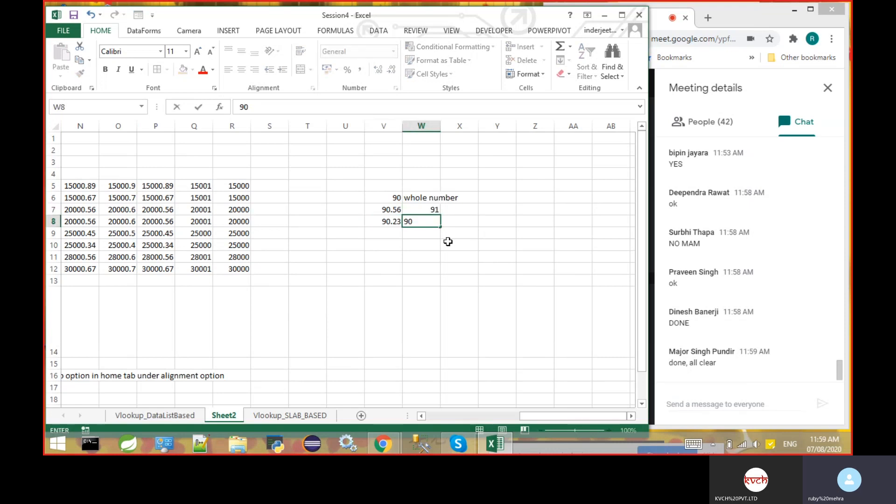
{"action": "key", "text": "Tab"}
- Compare the decimal examples in V7 and V8 with their whole numbers in W7 and W8
{"action": "key", "text": "Up"}
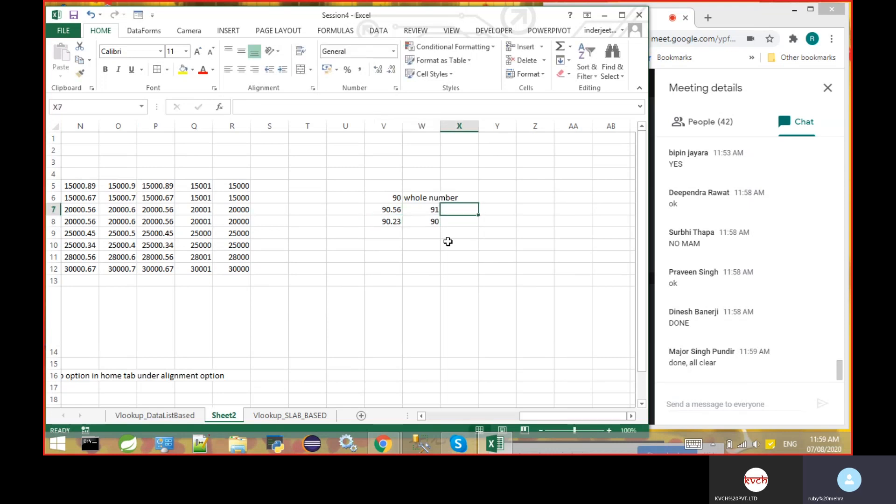
{"action": "key", "text": "Left"}
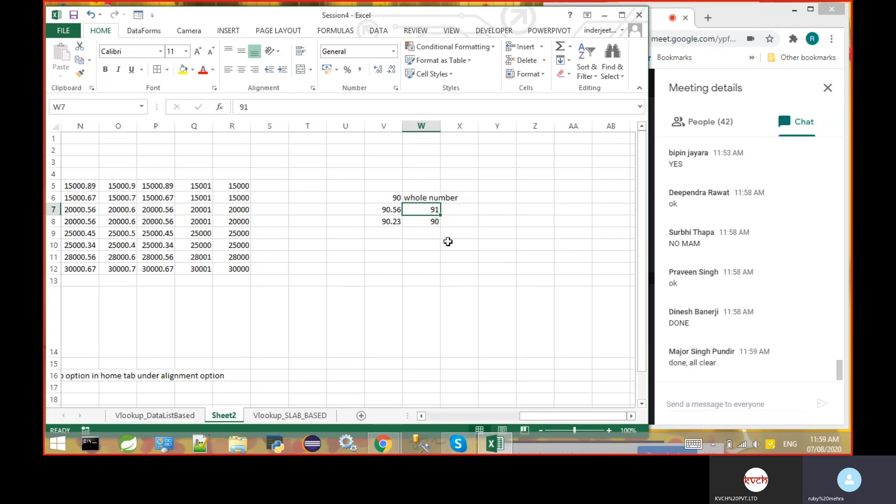
{"action": "key", "text": "Down"}
{"action": "key", "text": "Down"}
{"action": "key", "text": "Up"}
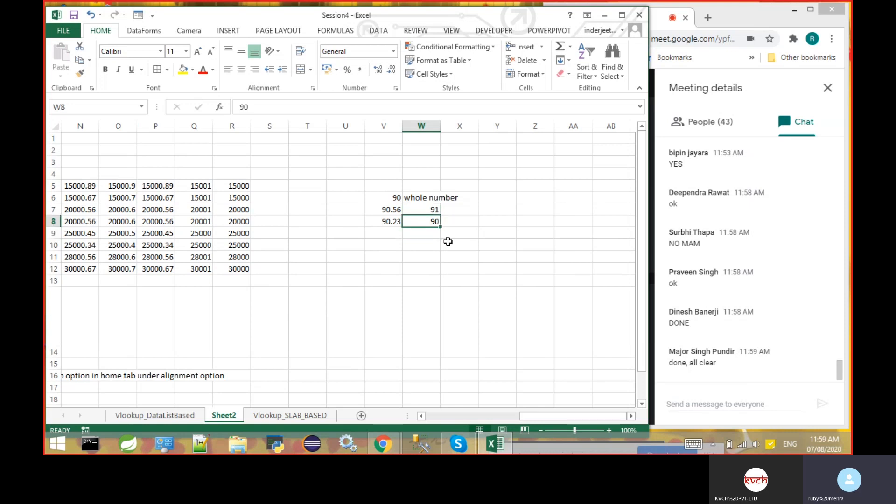
{"action": "key", "text": "Up"}
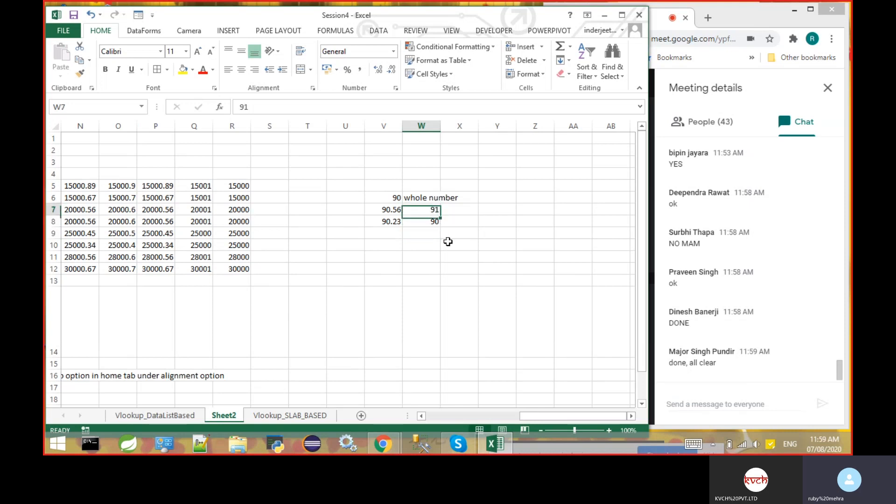
{"action": "key", "text": "Up"}
{"action": "key", "text": "Down"}
{"action": "key", "text": "Down"}
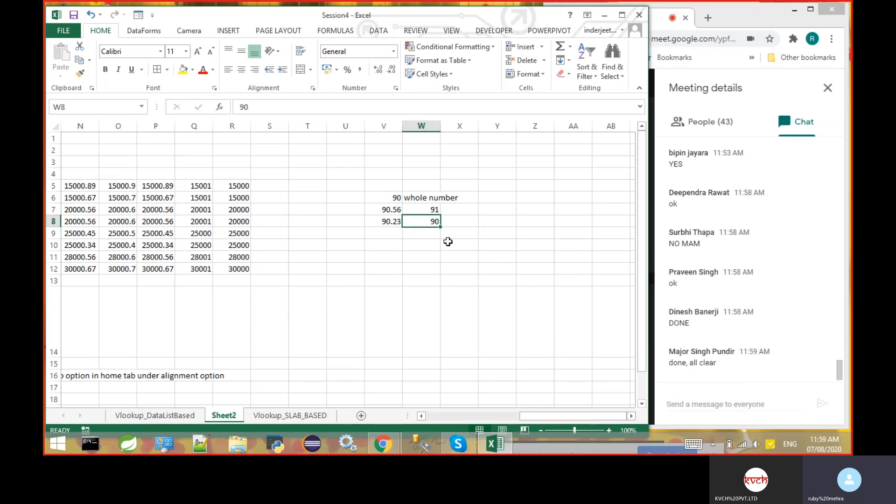
{"action": "key", "text": "Left"}
{"action": "key", "text": "Up"}
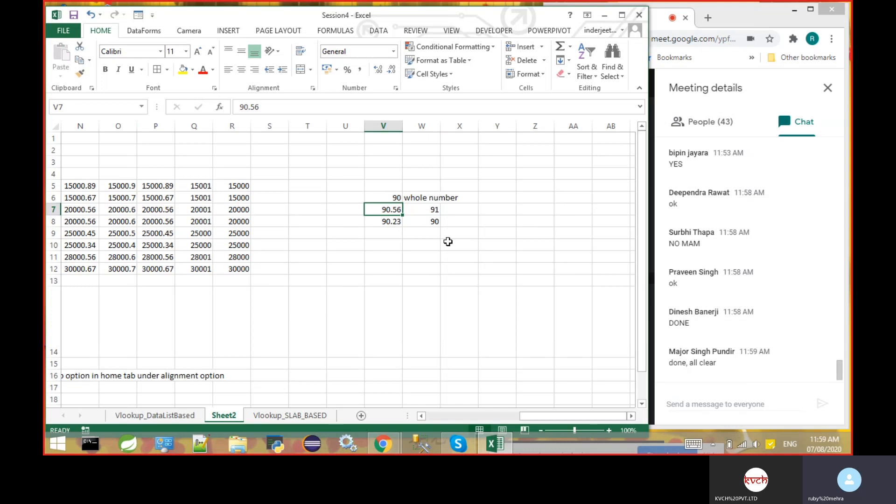
{"action": "key", "text": "Down"}
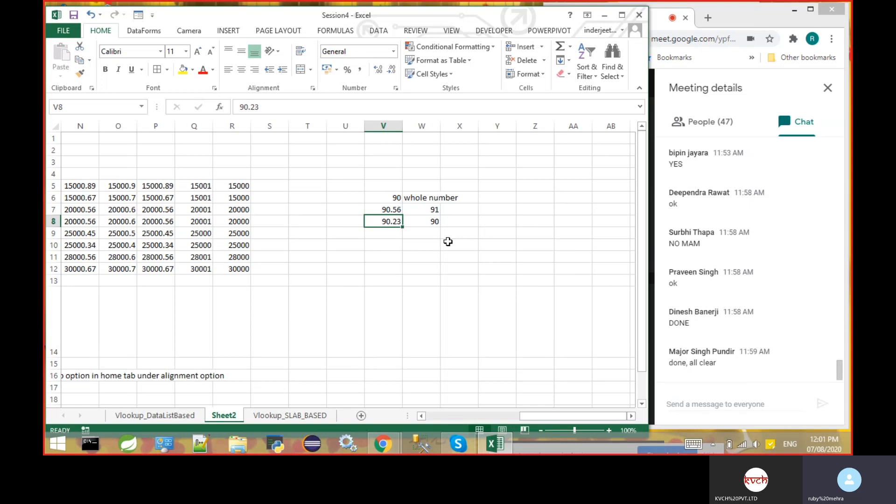
{"action": "key", "text": "Up"}
{"action": "key", "text": "Right"}
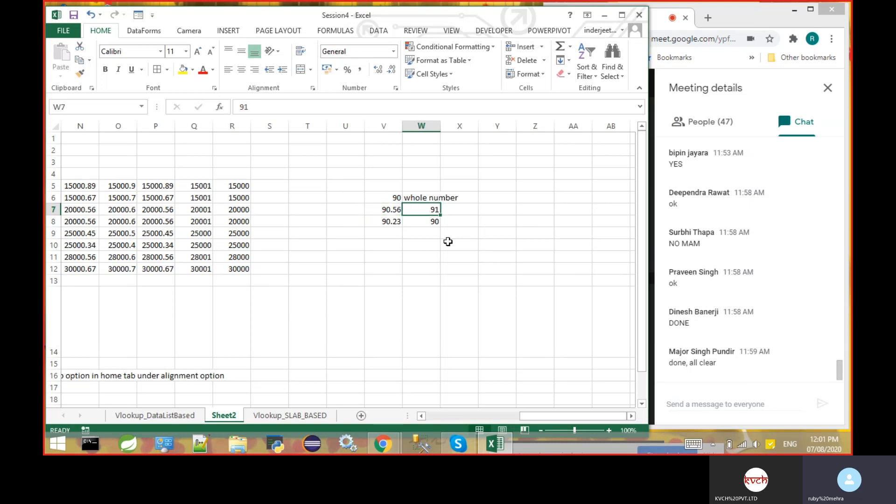
{"action": "key", "text": "Down"}
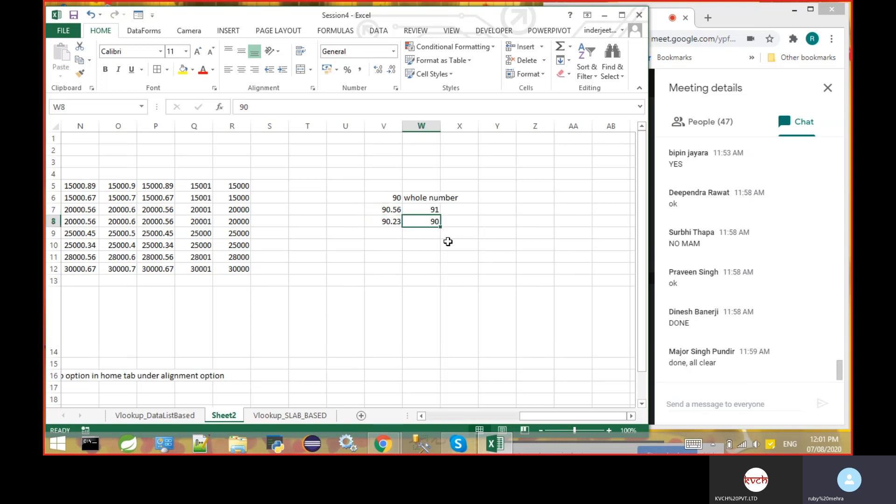
{"action": "key", "text": "Up"}
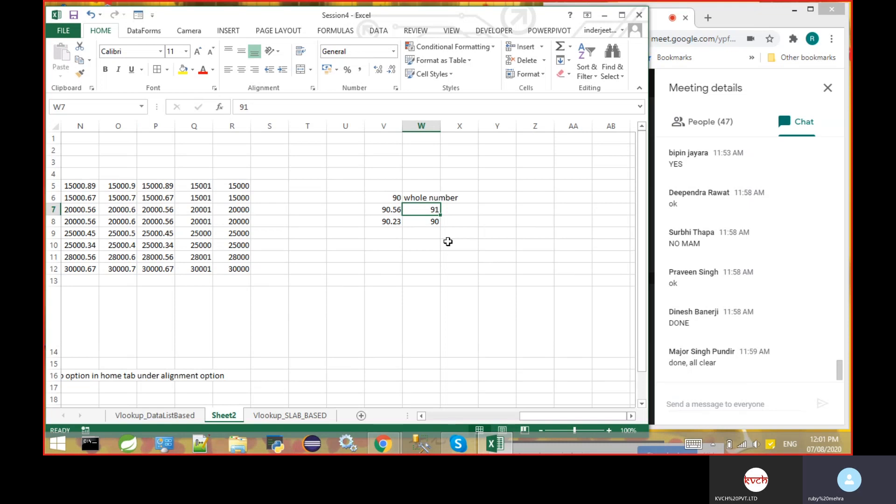
- Compare the ROUND formulas in Q5 and R5 with each other and with the ROUNDUP formula in P5
{"action": "key", "text": "Left"}
{"action": "key", "text": "Left"}
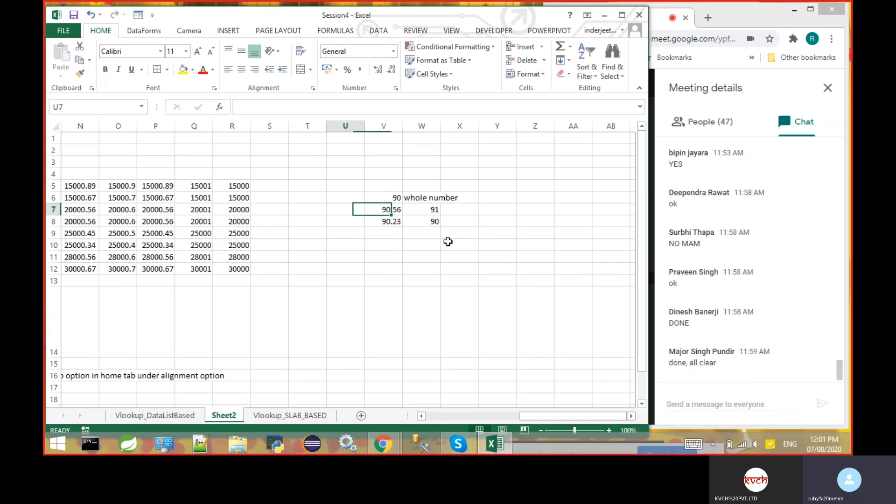
{"action": "key", "text": "Left"}
{"action": "key", "text": "Left"}
{"action": "key", "text": "Left"}
{"action": "key", "text": "Left"}
{"action": "key", "text": "Left"}
{"action": "key", "text": "Left"}
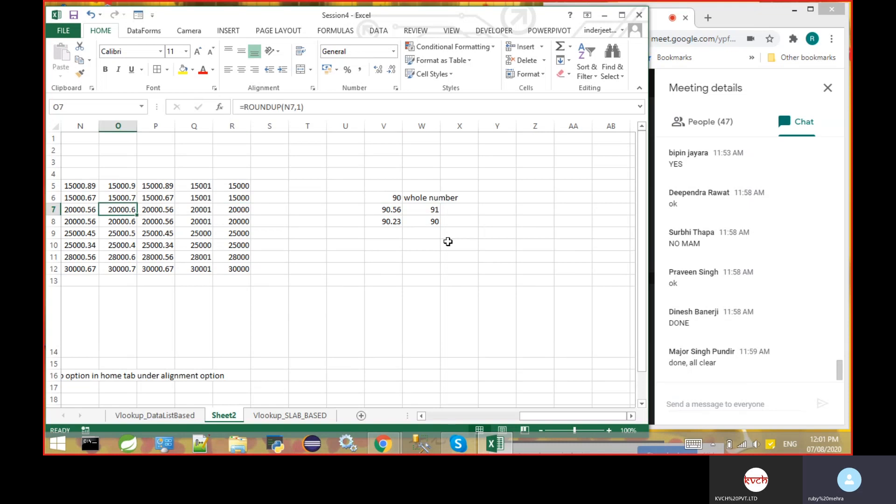
{"action": "key", "text": "Left"}
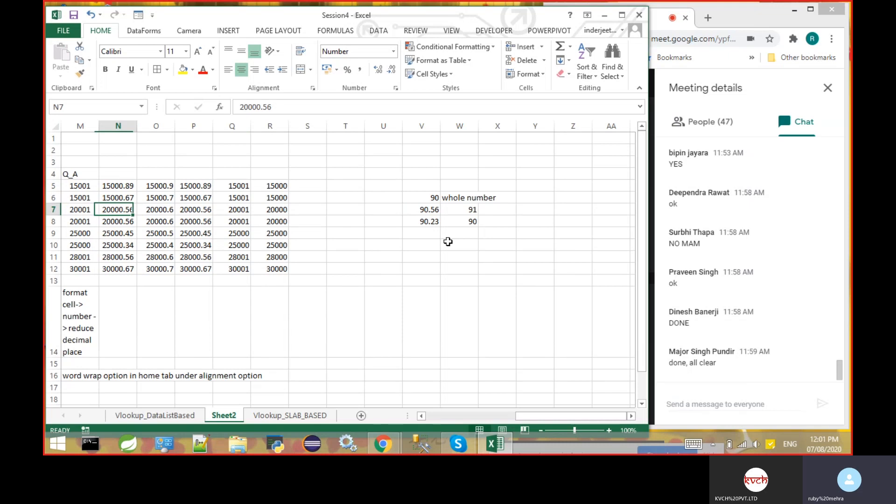
{"action": "key", "text": "Right"}
{"action": "key", "text": "Right"}
{"action": "key", "text": "Right"}
{"action": "key", "text": "Right"}
{"action": "key", "text": "Up"}
{"action": "key", "text": "Up"}
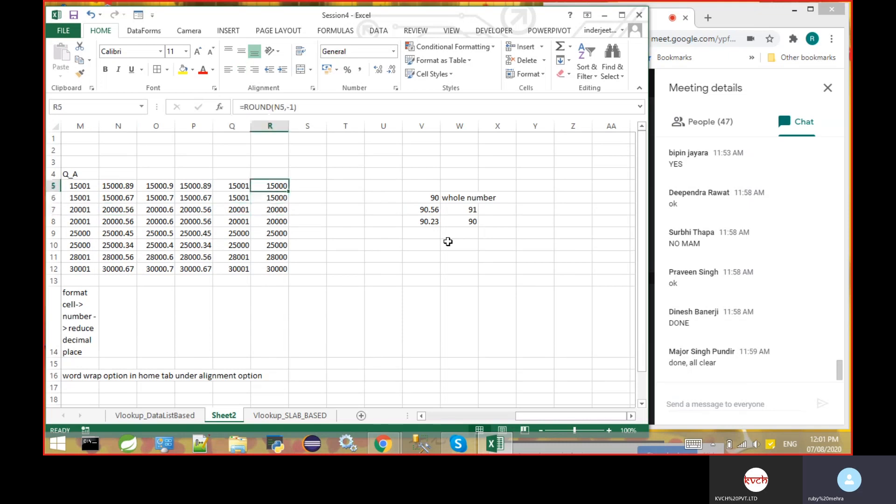
{"action": "key", "text": "Left"}
{"action": "key", "text": "Right"}
{"action": "key", "text": "Left"}
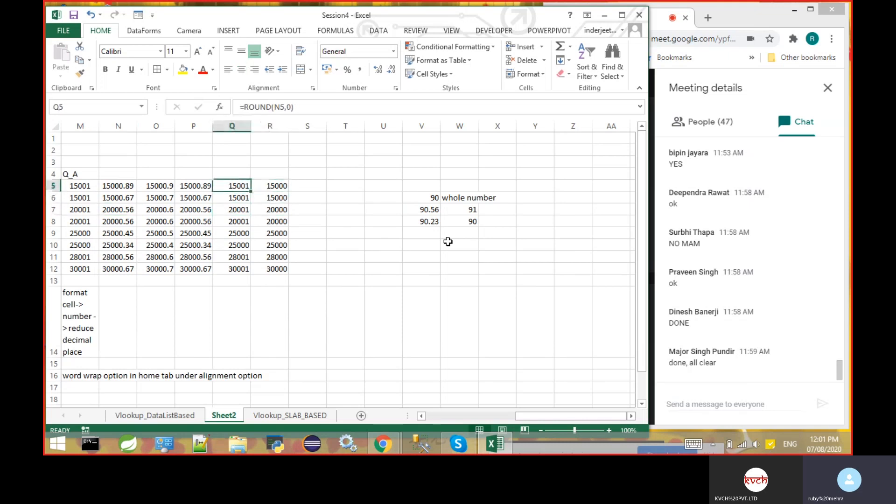
{"action": "key", "text": "Left"}
{"action": "key", "text": "Right"}
{"action": "key", "text": "Right"}
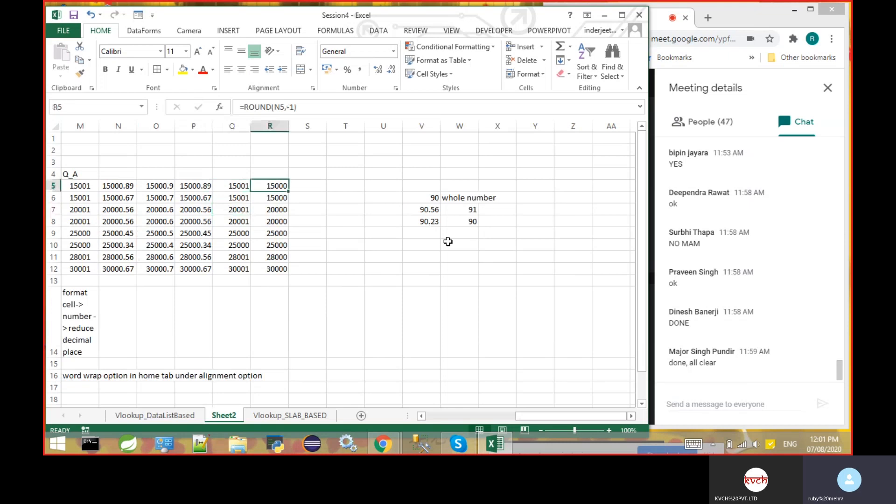
{"action": "key", "text": "Left"}
{"action": "key", "text": "Right"}
{"action": "key", "text": "Left"}
{"action": "key", "text": "Right"}
{"action": "key", "text": "Left"}
{"action": "key", "text": "Left"}
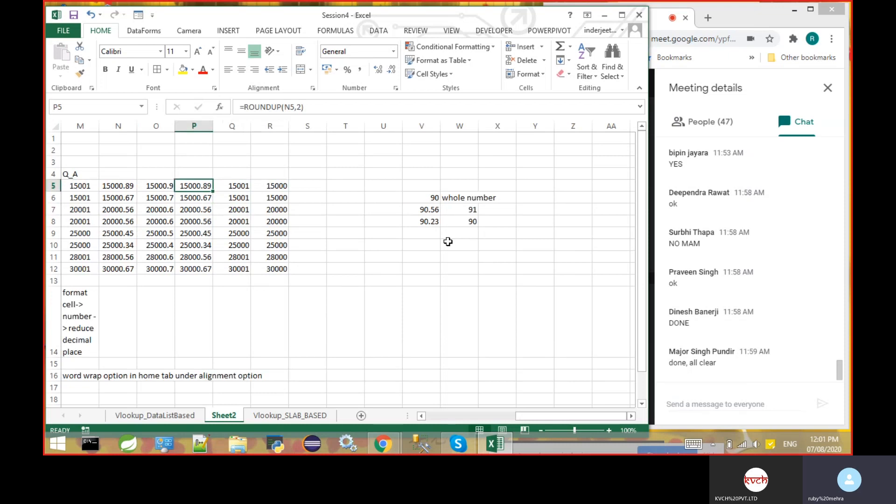
- Examine the two-decimal ROUNDUP formulas in column P down to row 10
{"action": "key", "text": "Left"}
{"action": "key", "text": "Right"}
{"action": "key", "text": "Down"}
{"action": "key", "text": "Down"}
{"action": "key", "text": "Down"}
{"action": "key", "text": "Down"}
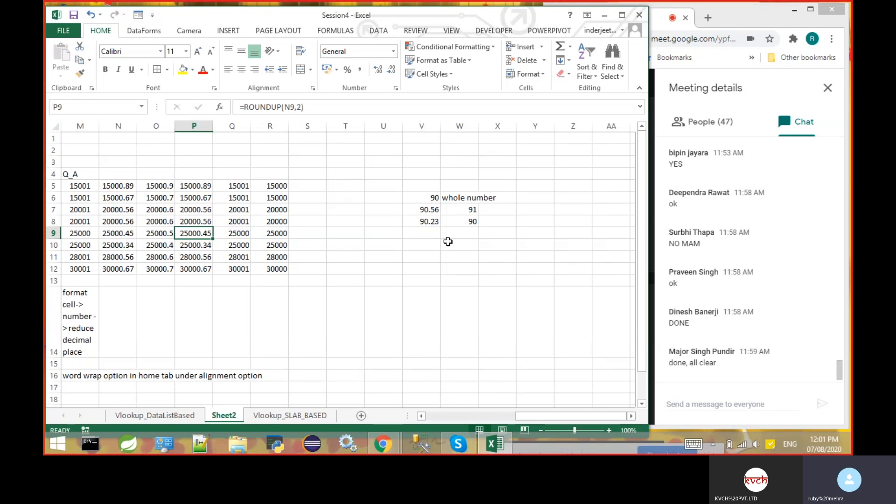
{"action": "key", "text": "Down"}
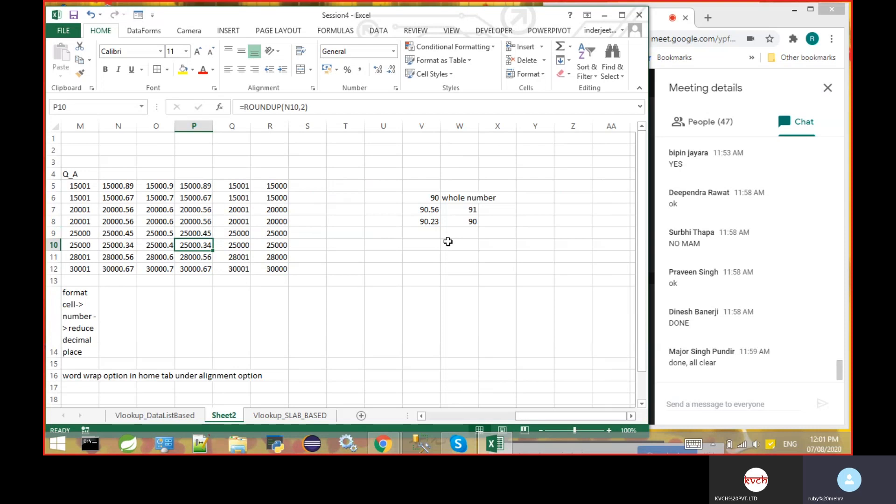
{"action": "key", "text": "Up"}
{"action": "key", "text": "Up"}
{"action": "key", "text": "Up"}
{"action": "key", "text": "Up"}
{"action": "key", "text": "Up"}
- Review the decimal example in V7 and its rounded whole number in W7 again
{"action": "key", "text": "Right"}
{"action": "key", "text": "Right"}
{"action": "key", "text": "Right"}
{"action": "key", "text": "Right"}
{"action": "key", "text": "Right"}
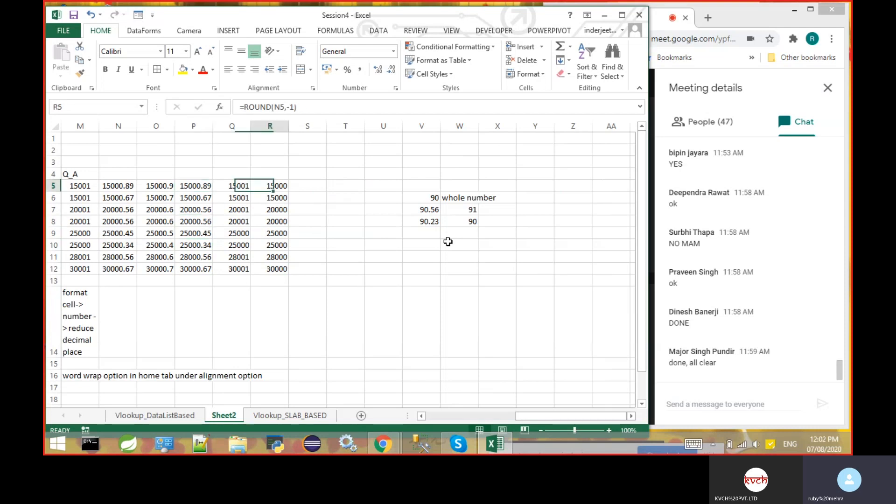
{"action": "key", "text": "Right"}
{"action": "key", "text": "Right"}
{"action": "key", "text": "Right"}
{"action": "key", "text": "Down"}
{"action": "key", "text": "Down"}
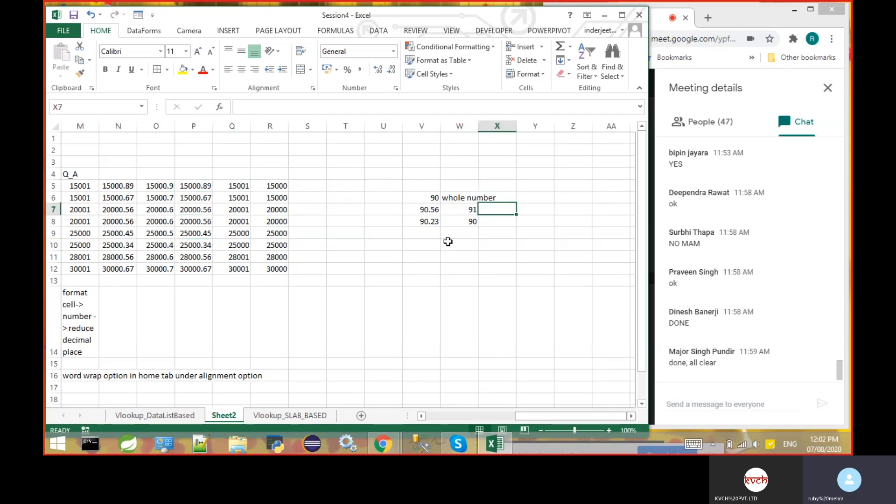
{"action": "key", "text": "Left"}
{"action": "key", "text": "Left"}
{"action": "key", "text": "Right"}
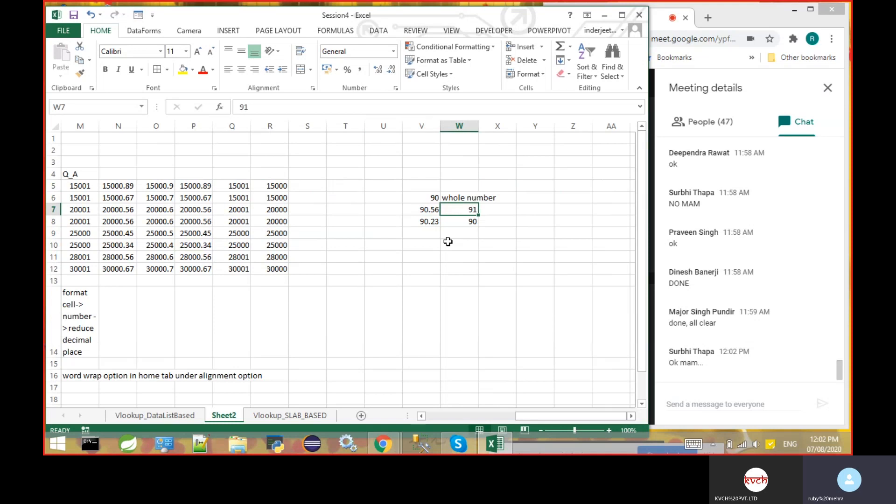
{"action": "key", "text": "Left"}
{"action": "key", "text": "Left"}
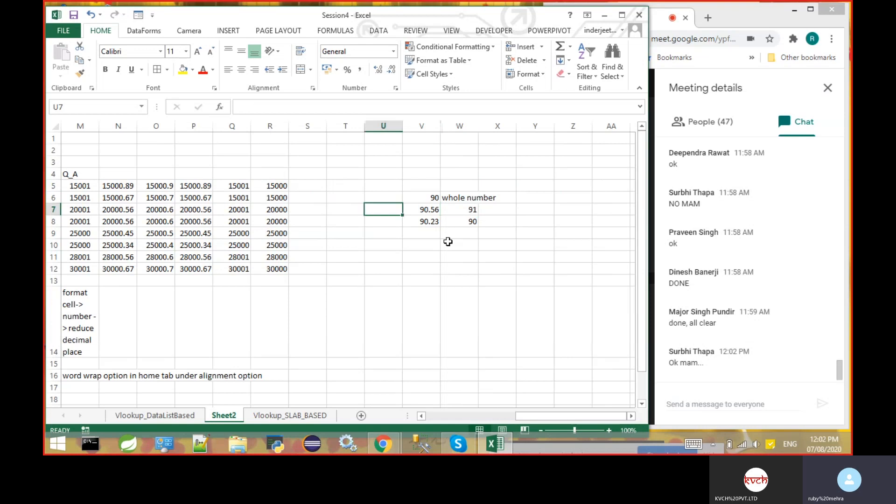
{"action": "key", "text": "Left"}
{"action": "key", "text": "Left"}
{"action": "key", "text": "Left"}
{"action": "key", "text": "Left"}
{"action": "key", "text": "Left"}
{"action": "key", "text": "Left"}
{"action": "key", "text": "Left"}
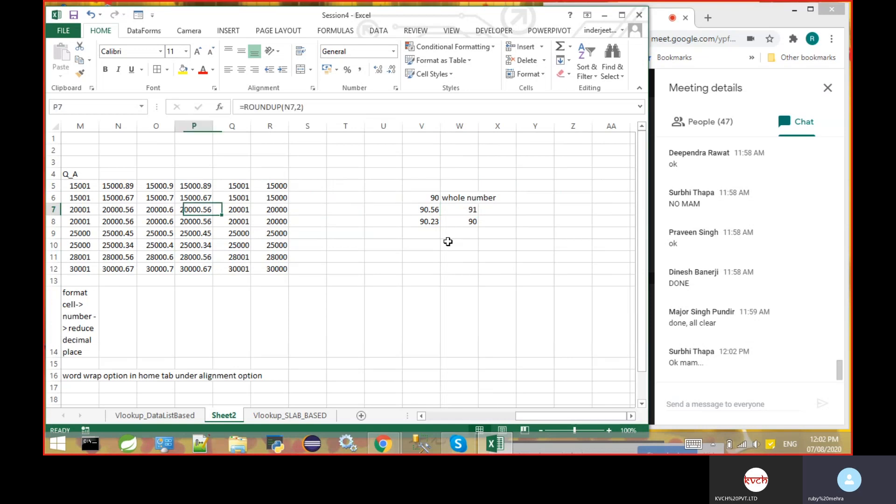
{"action": "key", "text": "Left"}
{"action": "key", "text": "Left"}
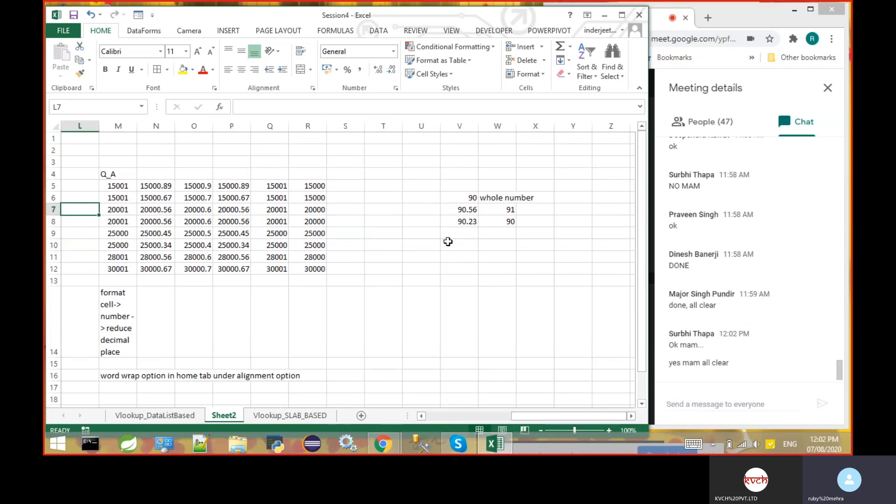
- Enter the heading "Roundup()" in N4 above the rounding columns
{"action": "left_click", "coordinate": [168, 174]}
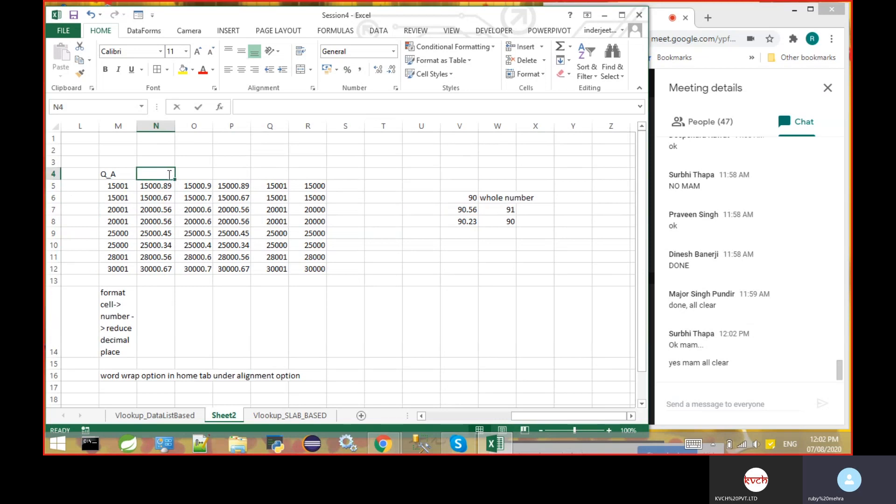
{"action": "type", "text": "Round"}
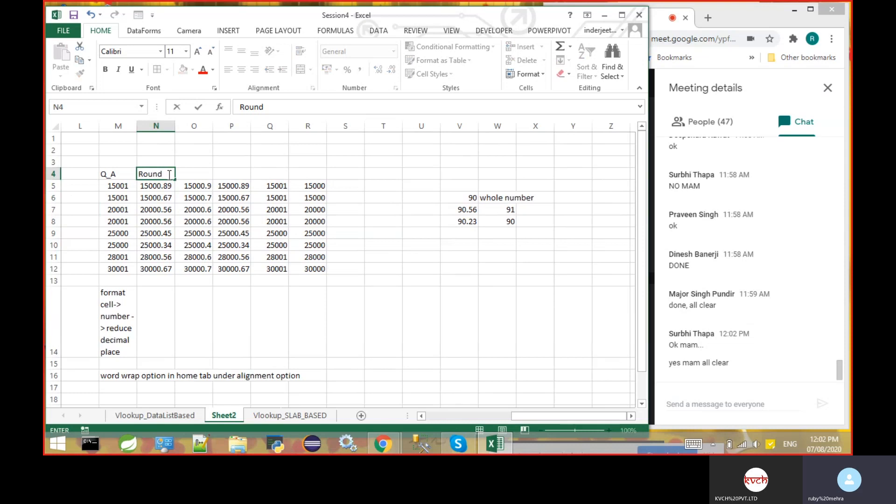
{"action": "type", "text": "up()"}
{"action": "key", "text": "Right"}
{"action": "key", "text": "Right"}
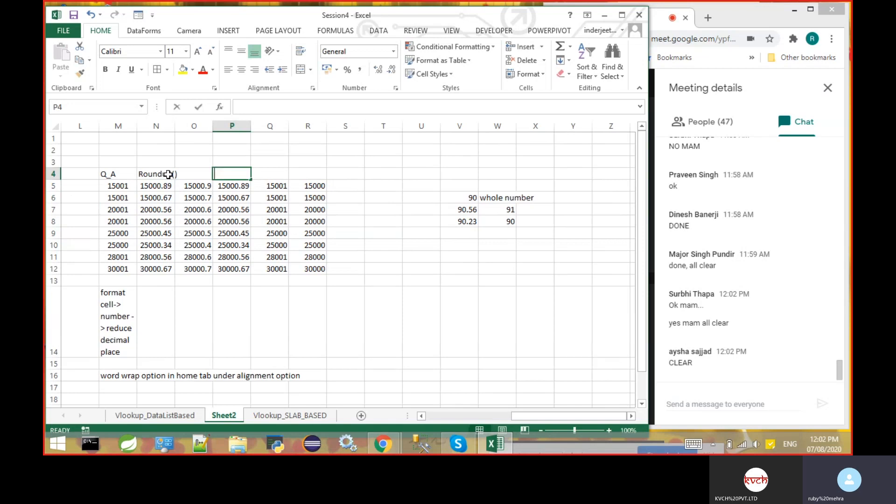
{"action": "type", "text": "roun()"}
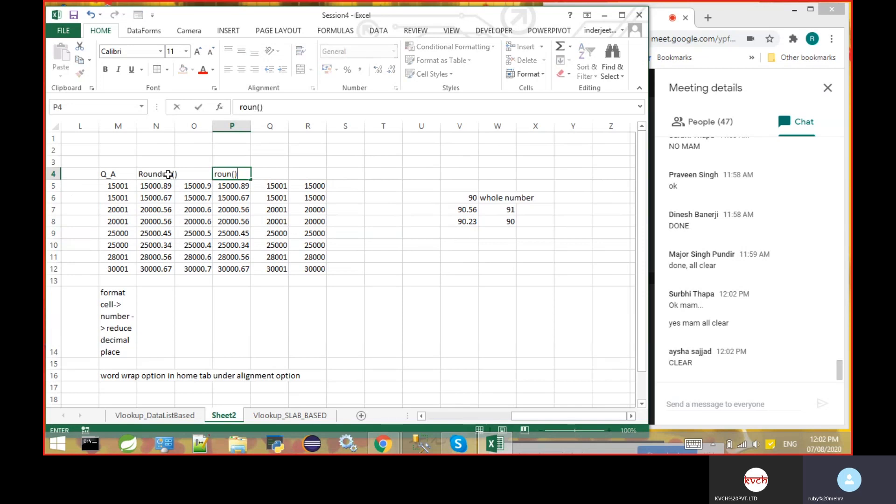
{"action": "key", "text": "BackSpace"}
{"action": "key", "text": "BackSpace"}
{"action": "key", "text": "BackSpace"}
{"action": "key", "text": "BackSpace"}
{"action": "key", "text": "BackSpace"}
{"action": "key", "text": "BackSpace"}
- Enter the heading "round()" in Q4 above the ROUND columns
{"action": "key", "text": "Right"}
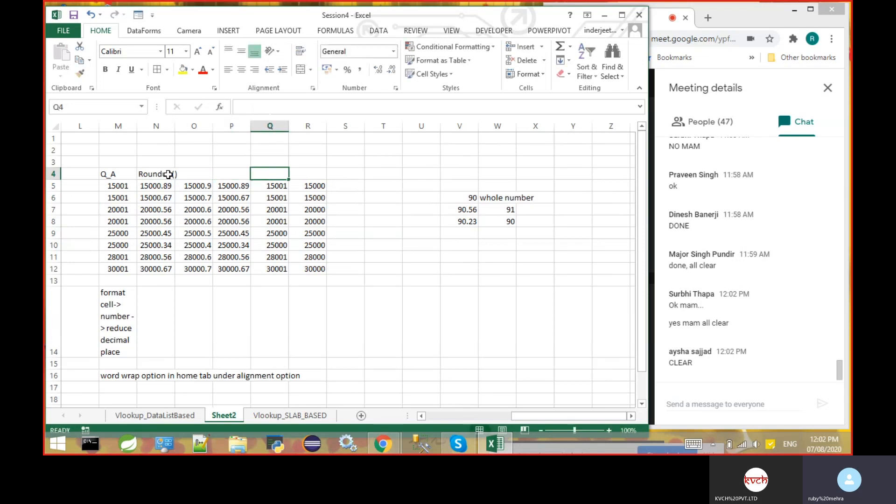
{"action": "type", "text": "round()"}
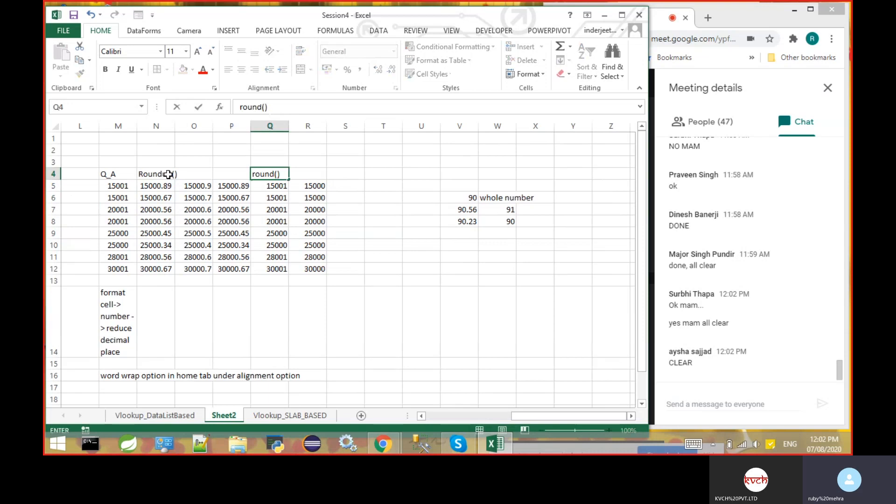
{"action": "key", "text": "Return"}
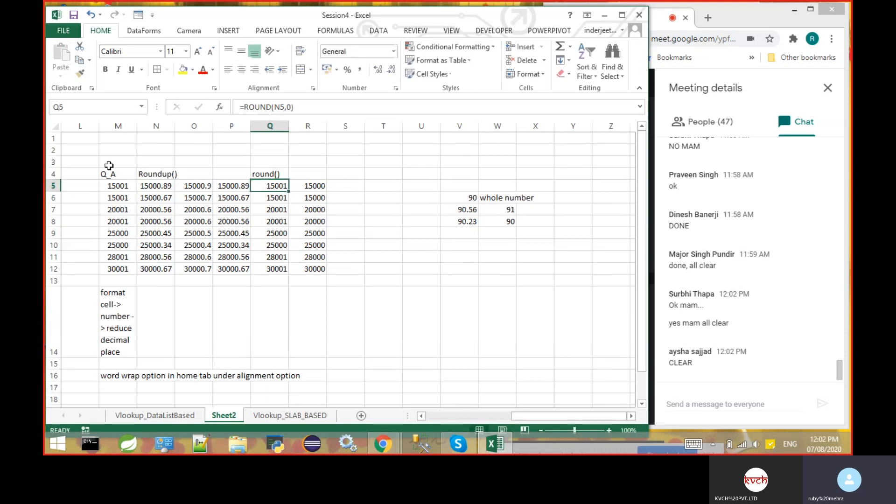
- Label the whole-number examples "Q_A2" in V5 and change the heading in M4 to "Q_A1"
{"action": "left_click", "coordinate": [460, 185]}
{"action": "type", "text": "Q_"}
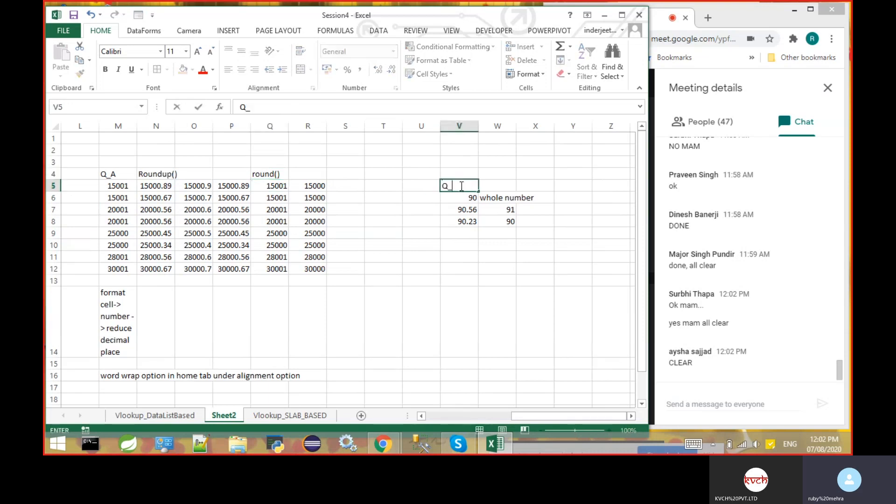
{"action": "type", "text": "A2"}
{"action": "left_click", "coordinate": [383, 257]}
{"action": "double_click", "coordinate": [120, 174]}
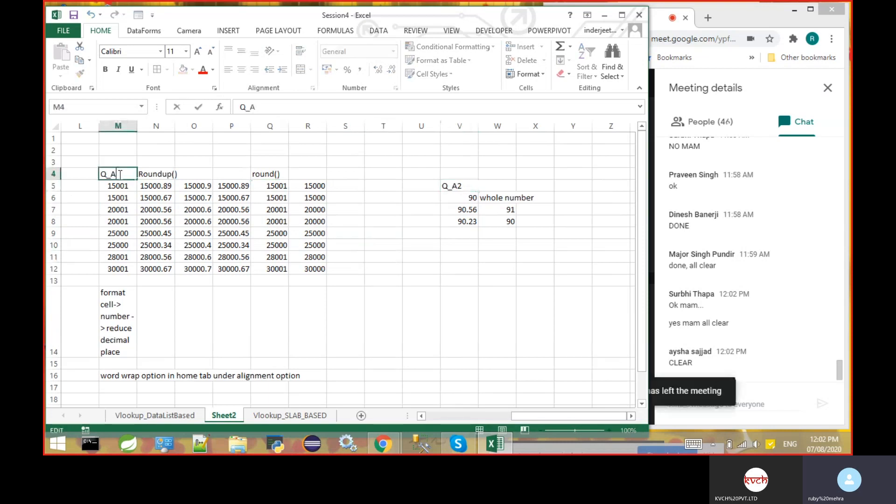
{"action": "type", "text": "1"}
{"action": "left_click", "coordinate": [364, 293]}
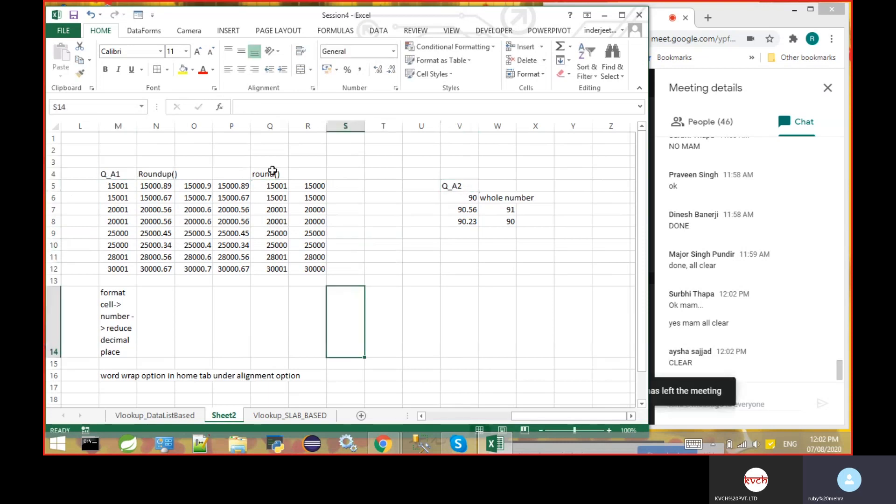
- Capitalize the heading in Q4 so that it reads "Round()"
{"action": "left_click", "coordinate": [257, 174]}
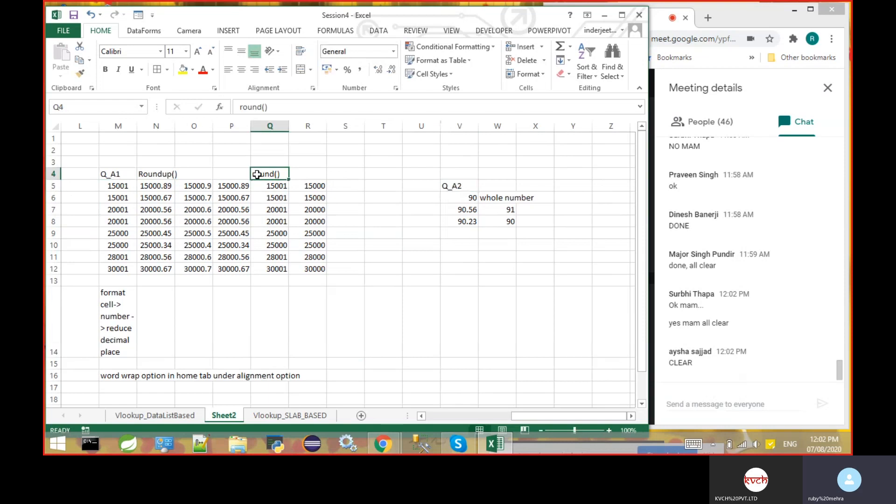
{"action": "double_click", "coordinate": [257, 174]}
{"action": "key", "text": "BackSpace"}
{"action": "type", "text": "R"}
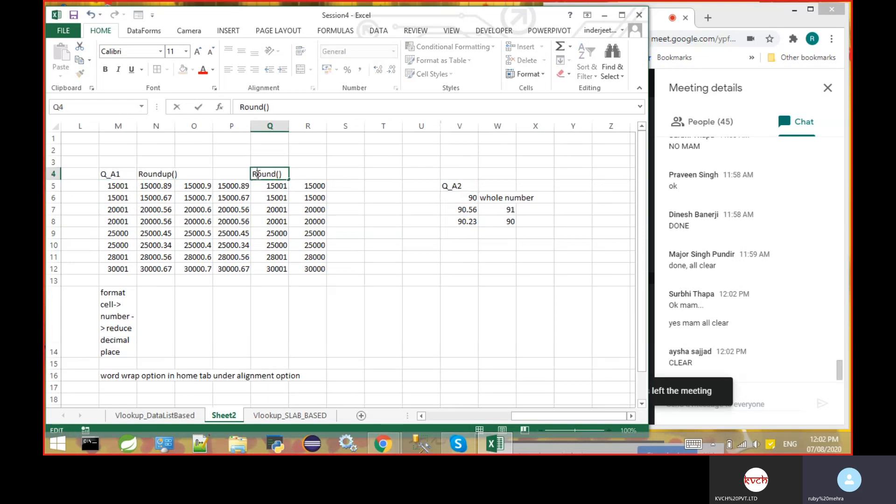
{"action": "left_click", "coordinate": [388, 234]}
{"action": "left_click", "coordinate": [307, 280]}
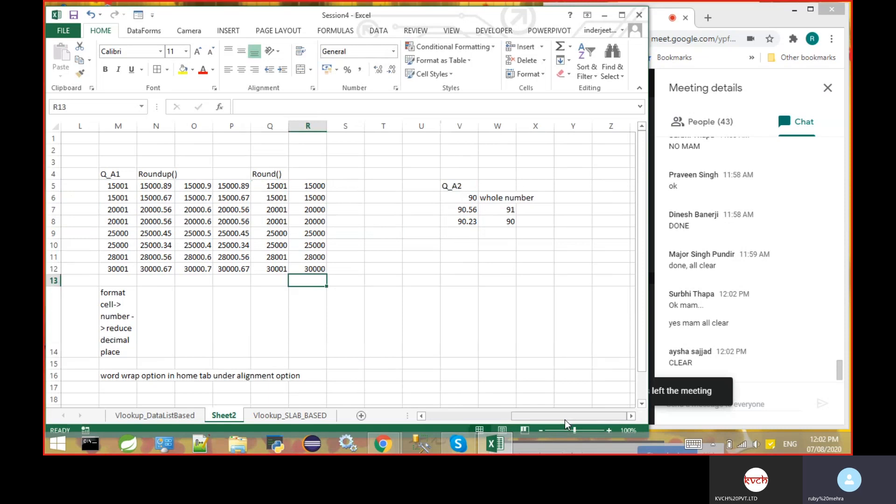
- Fill cell M16, which holds the word wrap note, with yellow and return to the salary table
{"action": "left_click_drag", "start_coordinate": [565, 421], "coordinate": [536, 422]}
{"action": "left_click", "coordinate": [311, 376]}
{"action": "left_click", "coordinate": [183, 69]}
{"action": "left_click_drag", "start_coordinate": [458, 295], "coordinate": [498, 417]}
{"action": "left_click_drag", "start_coordinate": [641, 284], "coordinate": [639, 229]}
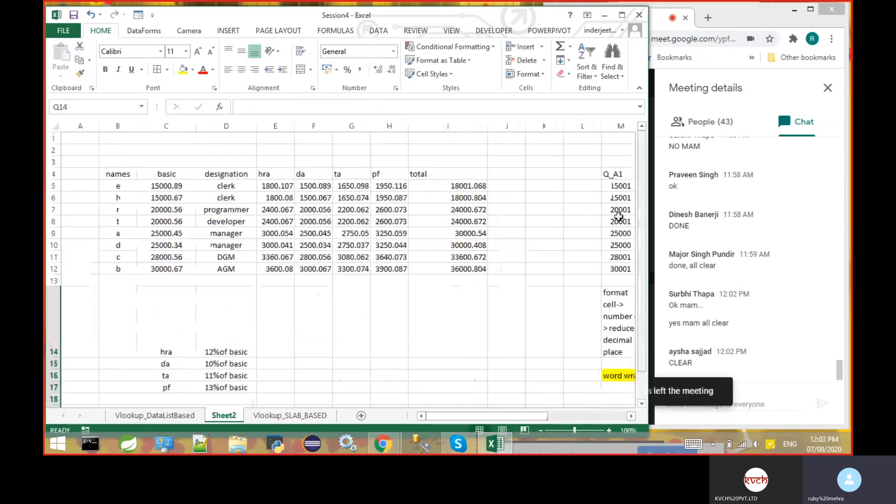
{"action": "left_click", "coordinate": [427, 301]}
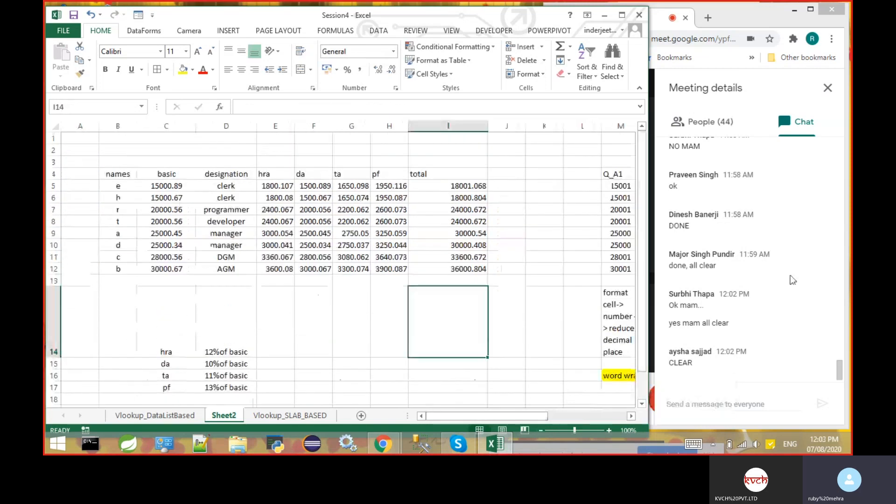
- Look through the participant list in the Google Meet window, check the chat and return to the Excel workbook
{"action": "left_click", "coordinate": [713, 126]}
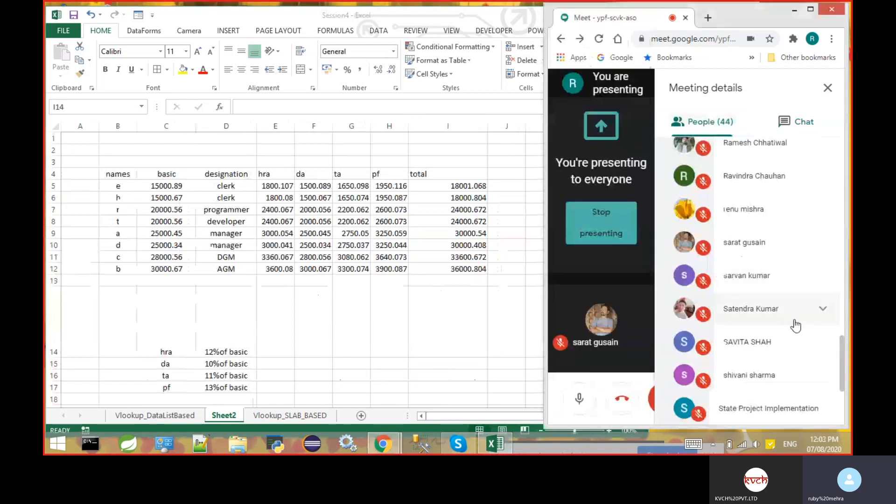
{"action": "left_click_drag", "start_coordinate": [847, 367], "coordinate": [850, 215]}
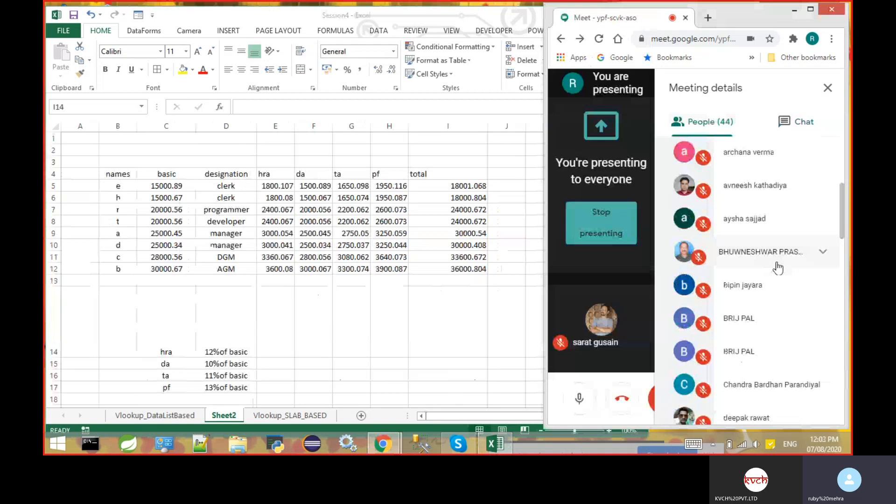
{"action": "left_click", "coordinate": [802, 123]}
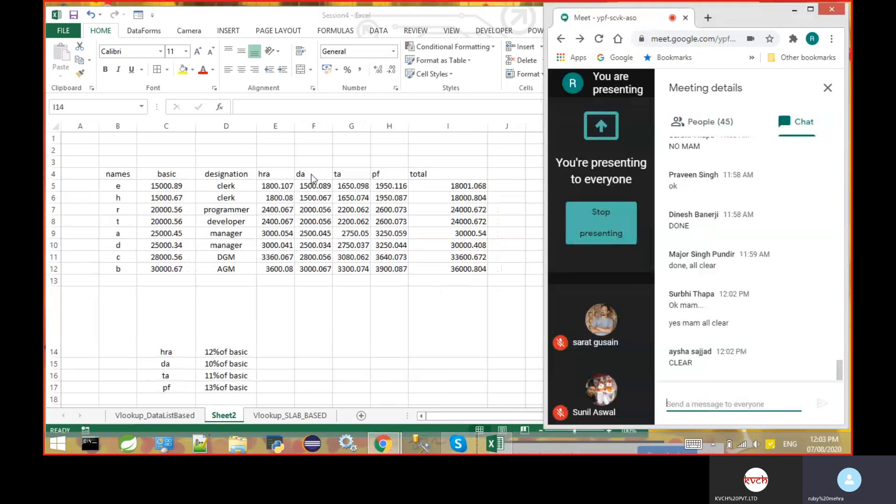
{"action": "left_click", "coordinate": [459, 183]}
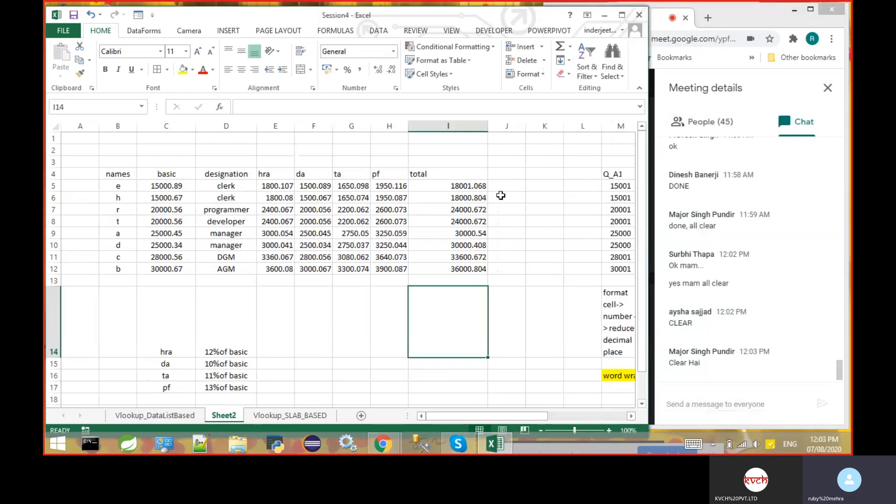
{"action": "left_click", "coordinate": [632, 419]}
{"action": "left_click", "coordinate": [631, 416]}
{"action": "left_click", "coordinate": [631, 416]}
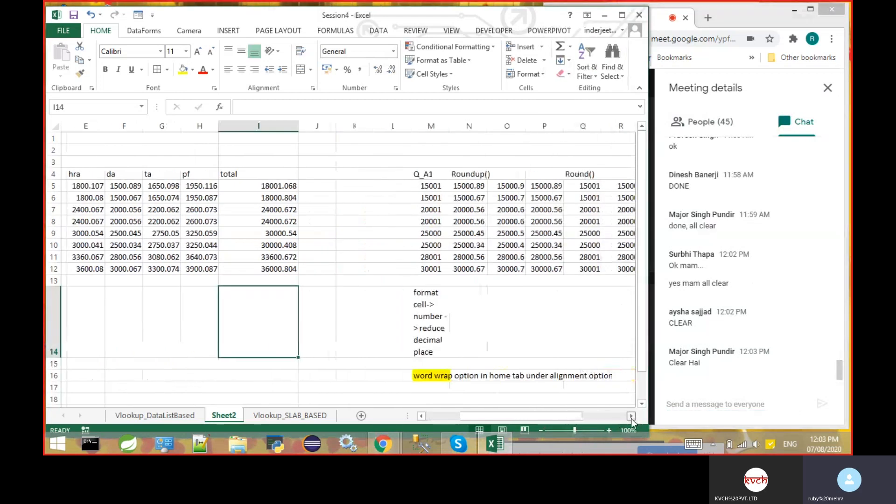
{"action": "left_click", "coordinate": [631, 416]}
{"action": "left_click", "coordinate": [632, 416]}
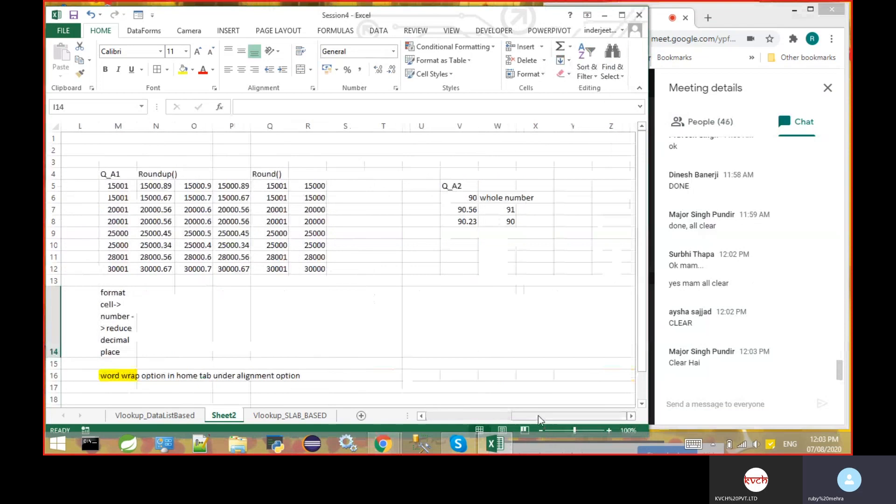
- Remove the decimals from the two clerks' basic salaries, setting C5 and C6 to 15000
{"action": "left_click_drag", "start_coordinate": [540, 416], "coordinate": [425, 417]}
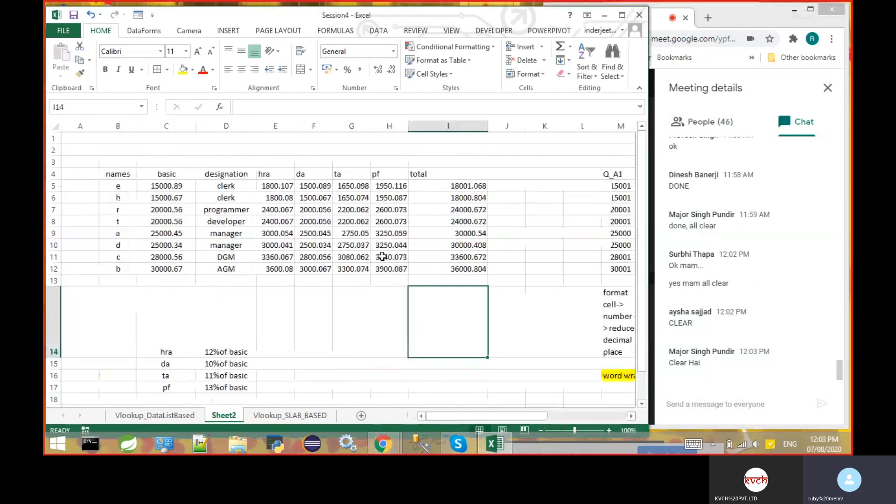
{"action": "left_click", "coordinate": [187, 187]}
{"action": "double_click", "coordinate": [186, 187]}
{"action": "key", "text": "BackSpace"}
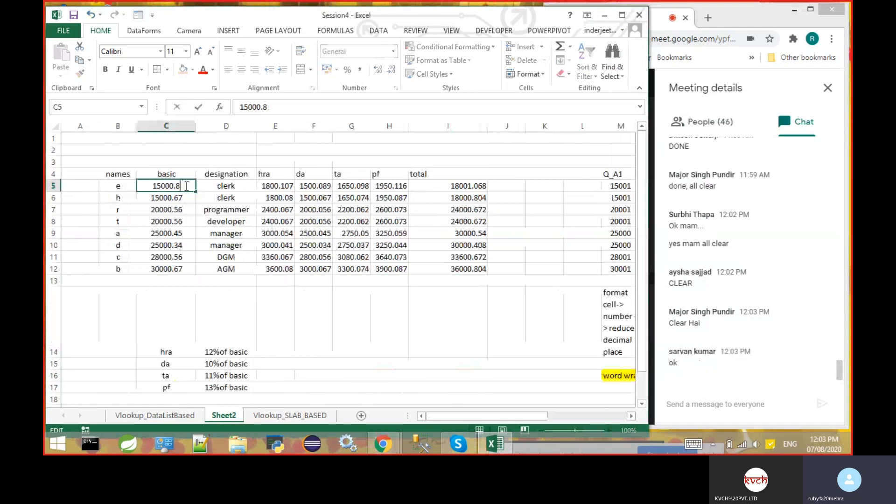
{"action": "key", "text": "BackSpace"}
{"action": "key", "text": "BackSpace"}
{"action": "key", "text": "Return"}
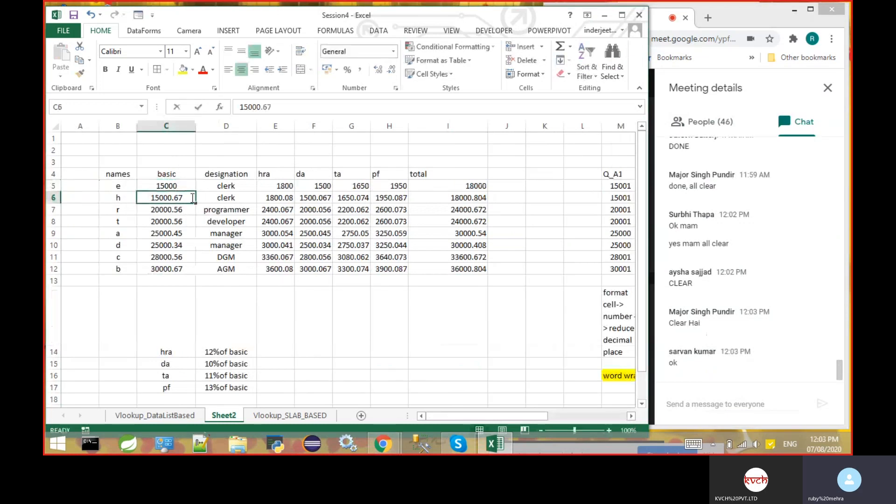
{"action": "double_click", "coordinate": [193, 198]}
{"action": "key", "text": "BackSpace"}
{"action": "key", "text": "BackSpace"}
{"action": "key", "text": "BackSpace"}
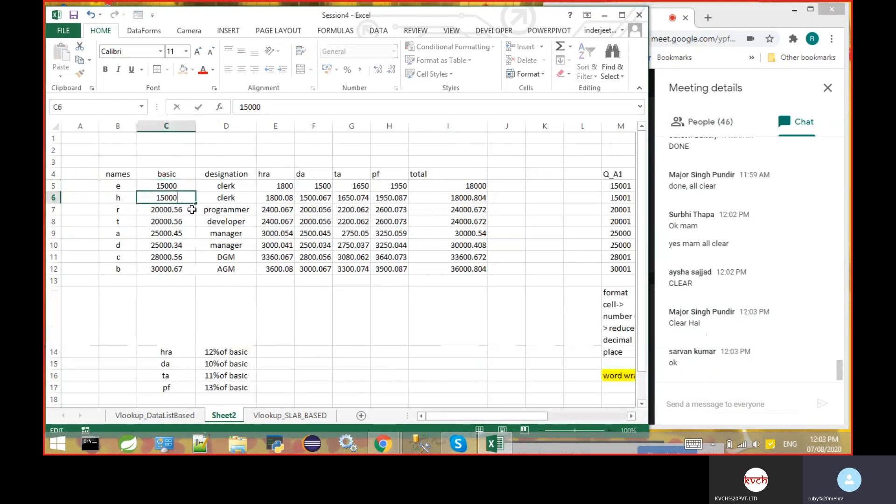
{"action": "key", "text": "Return"}
- Set the basic salaries of the programmer and the developer in C7 and C8 to 20000
{"action": "double_click", "coordinate": [193, 209]}
{"action": "key", "text": "BackSpace"}
{"action": "key", "text": "BackSpace"}
{"action": "key", "text": "BackSpace"}
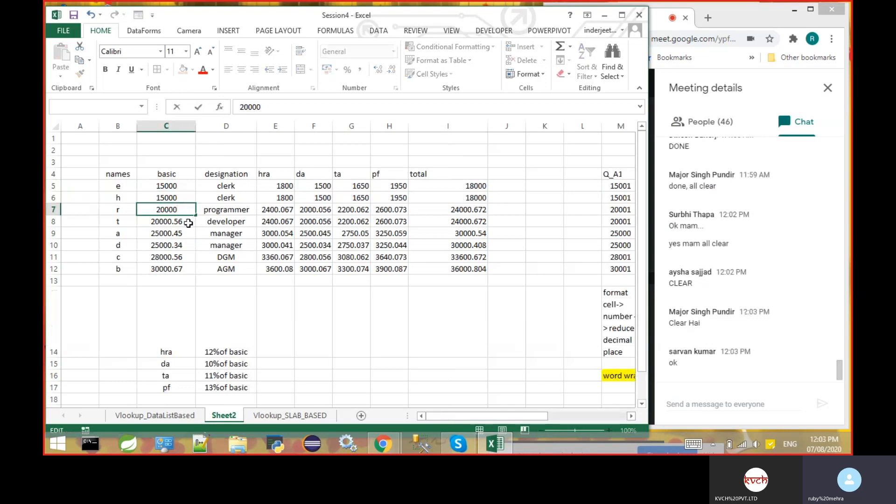
{"action": "double_click", "coordinate": [189, 223]}
{"action": "key", "text": "BackSpace"}
{"action": "key", "text": "BackSpace"}
{"action": "key", "text": "BackSpace"}
- Set the basic salaries of the two managers in C9 and C10 to 25000
{"action": "double_click", "coordinate": [191, 233]}
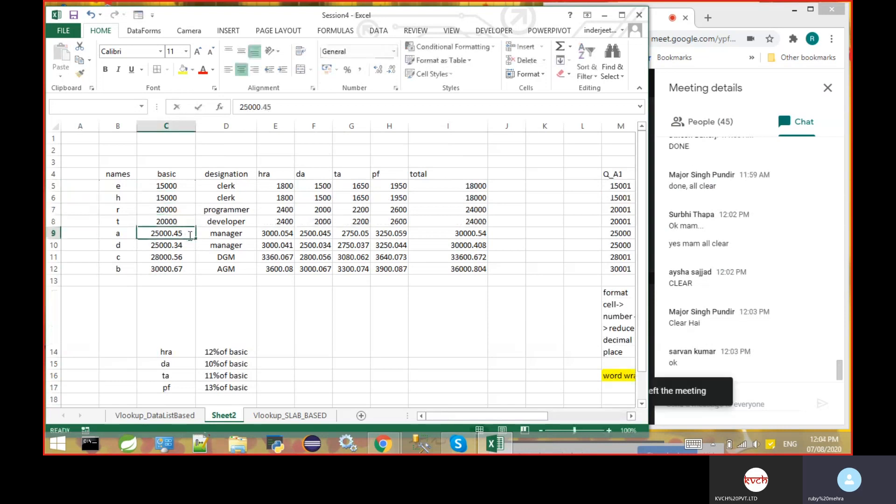
{"action": "key", "text": "BackSpace"}
{"action": "key", "text": "BackSpace"}
{"action": "key", "text": "BackSpace"}
{"action": "left_click", "coordinate": [188, 246]}
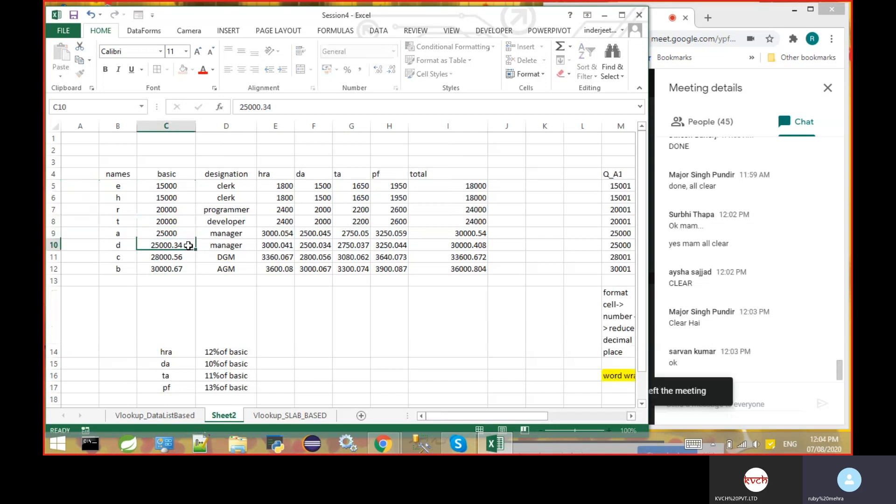
{"action": "double_click", "coordinate": [188, 245]}
{"action": "key", "text": "BackSpace"}
{"action": "key", "text": "BackSpace"}
{"action": "key", "text": "BackSpace"}
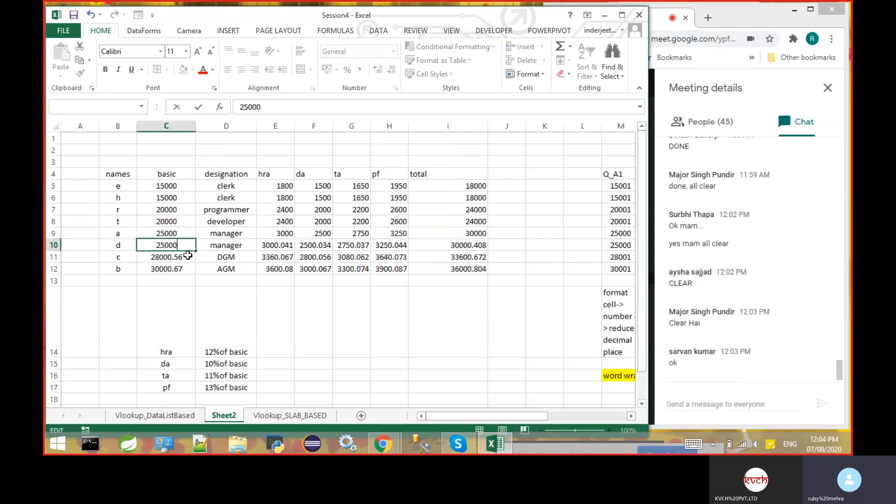
- Set the DGM's basic salary in C11 to 28000 and the AGM's in C12 to 30000
{"action": "double_click", "coordinate": [187, 257]}
{"action": "key", "text": "BackSpace"}
{"action": "key", "text": "BackSpace"}
{"action": "key", "text": "BackSpace"}
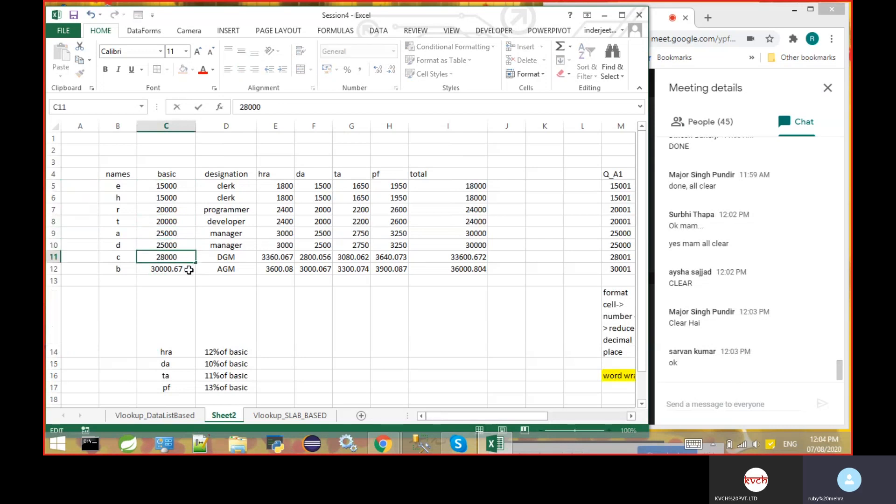
{"action": "double_click", "coordinate": [190, 269]}
{"action": "key", "text": "BackSpace"}
{"action": "key", "text": "BackSpace"}
{"action": "key", "text": "BackSpace"}
{"action": "left_click", "coordinate": [236, 318]}
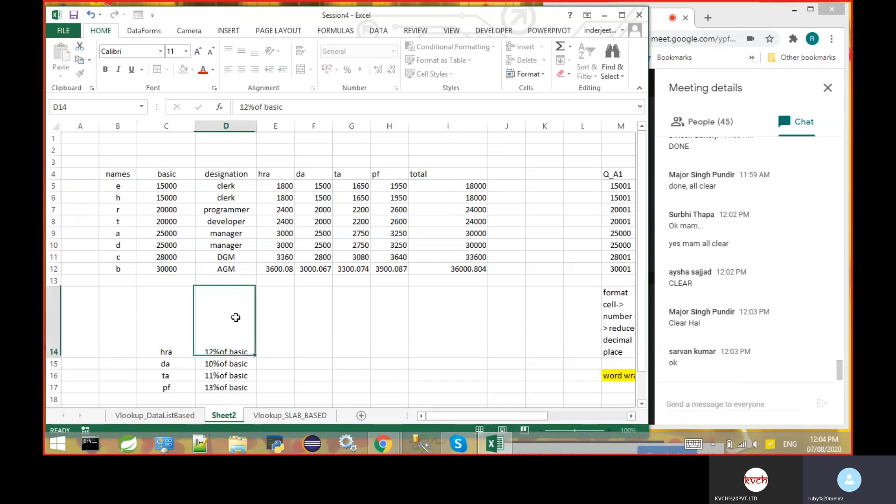
- Check the total formula of the first salary row in I5
{"action": "left_click", "coordinate": [464, 306]}
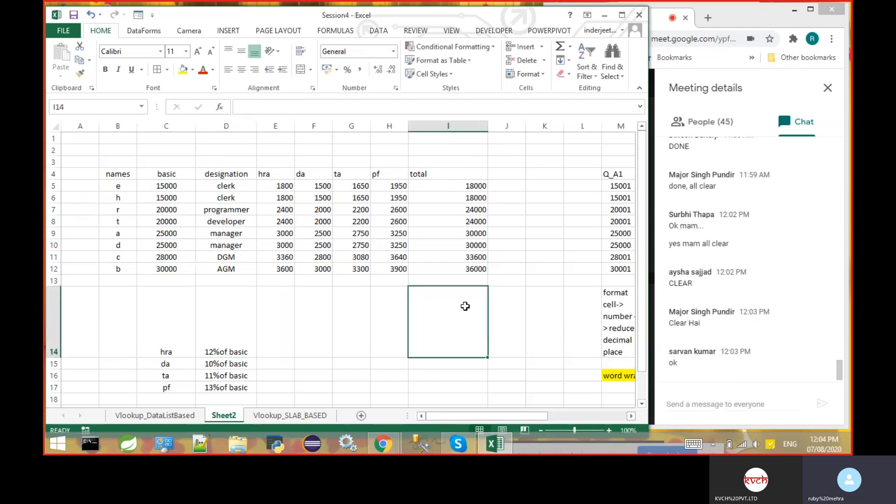
{"action": "left_click", "coordinate": [479, 185]}
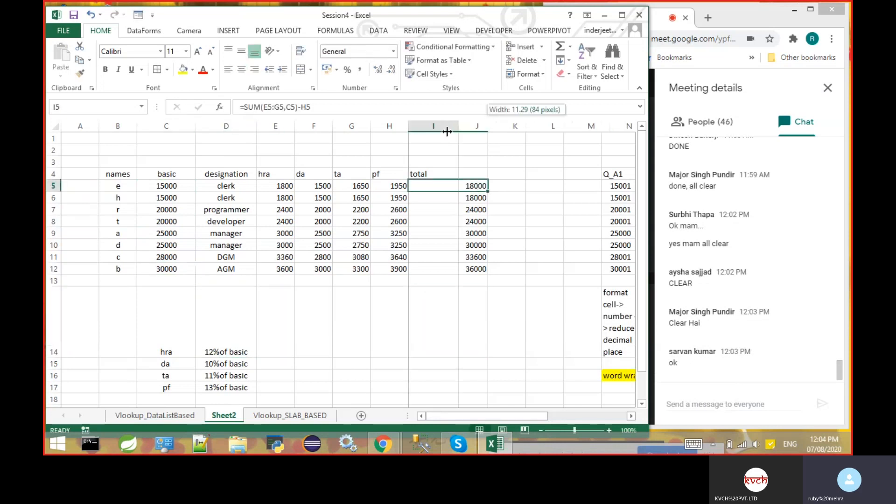